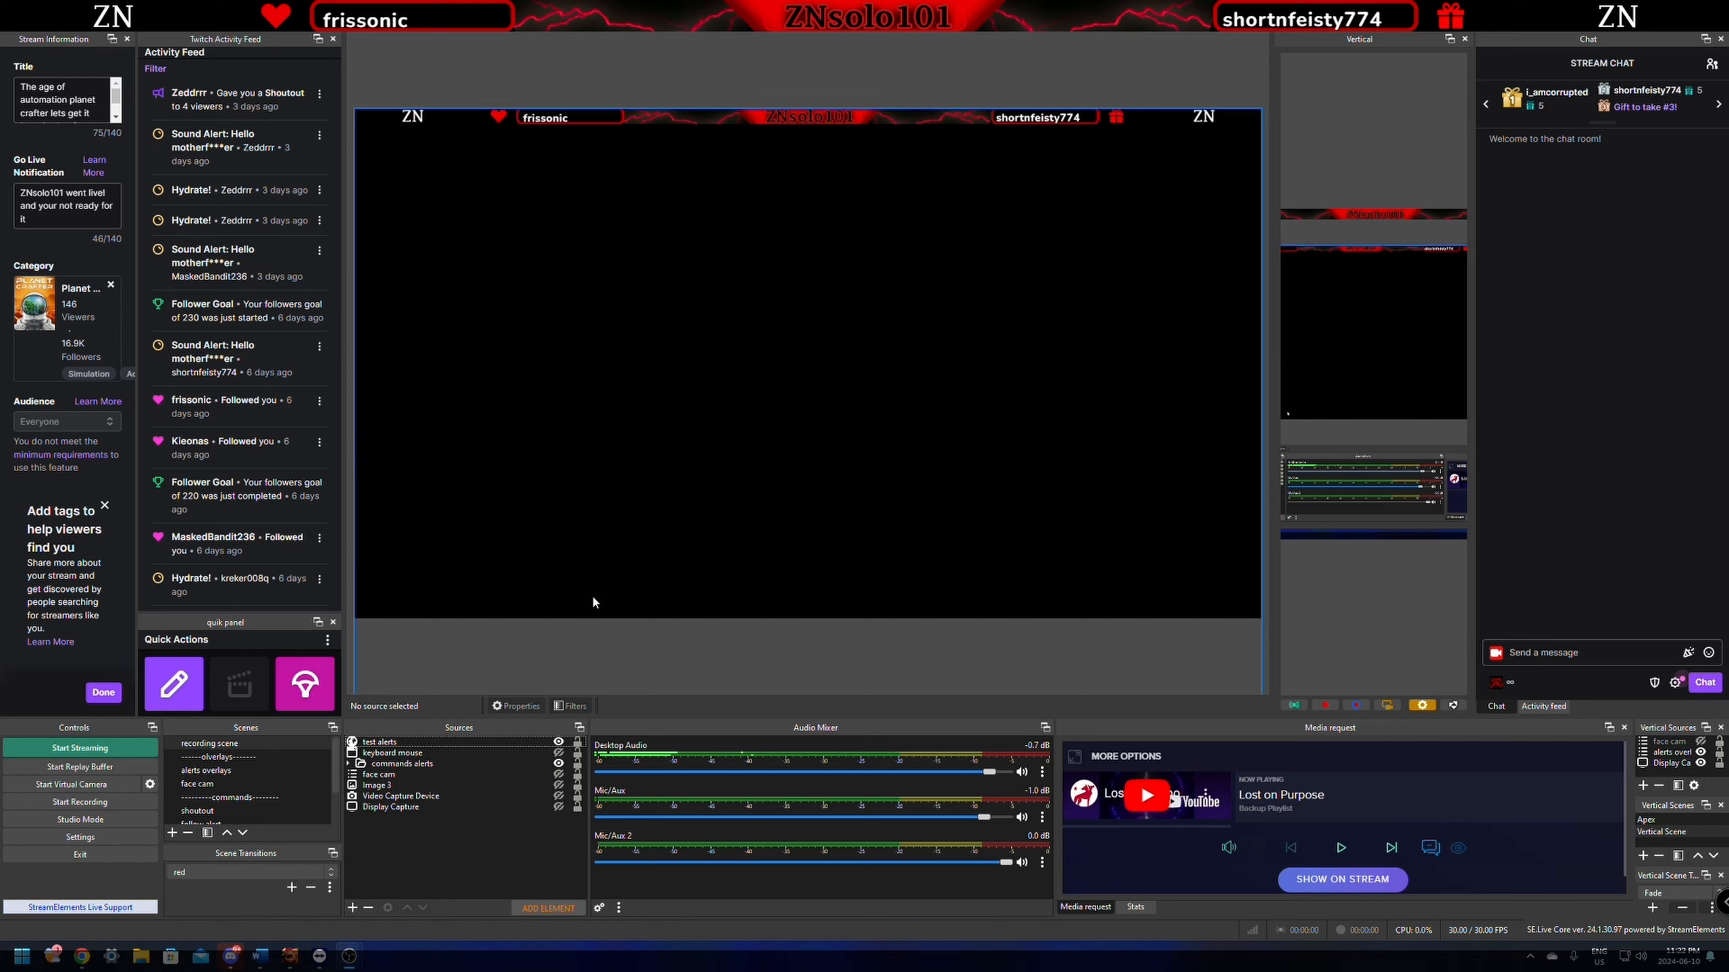
# Add a new Game Capture source with the default name and set its mode to Capture specific window
pyautogui.rightClick(429, 836)
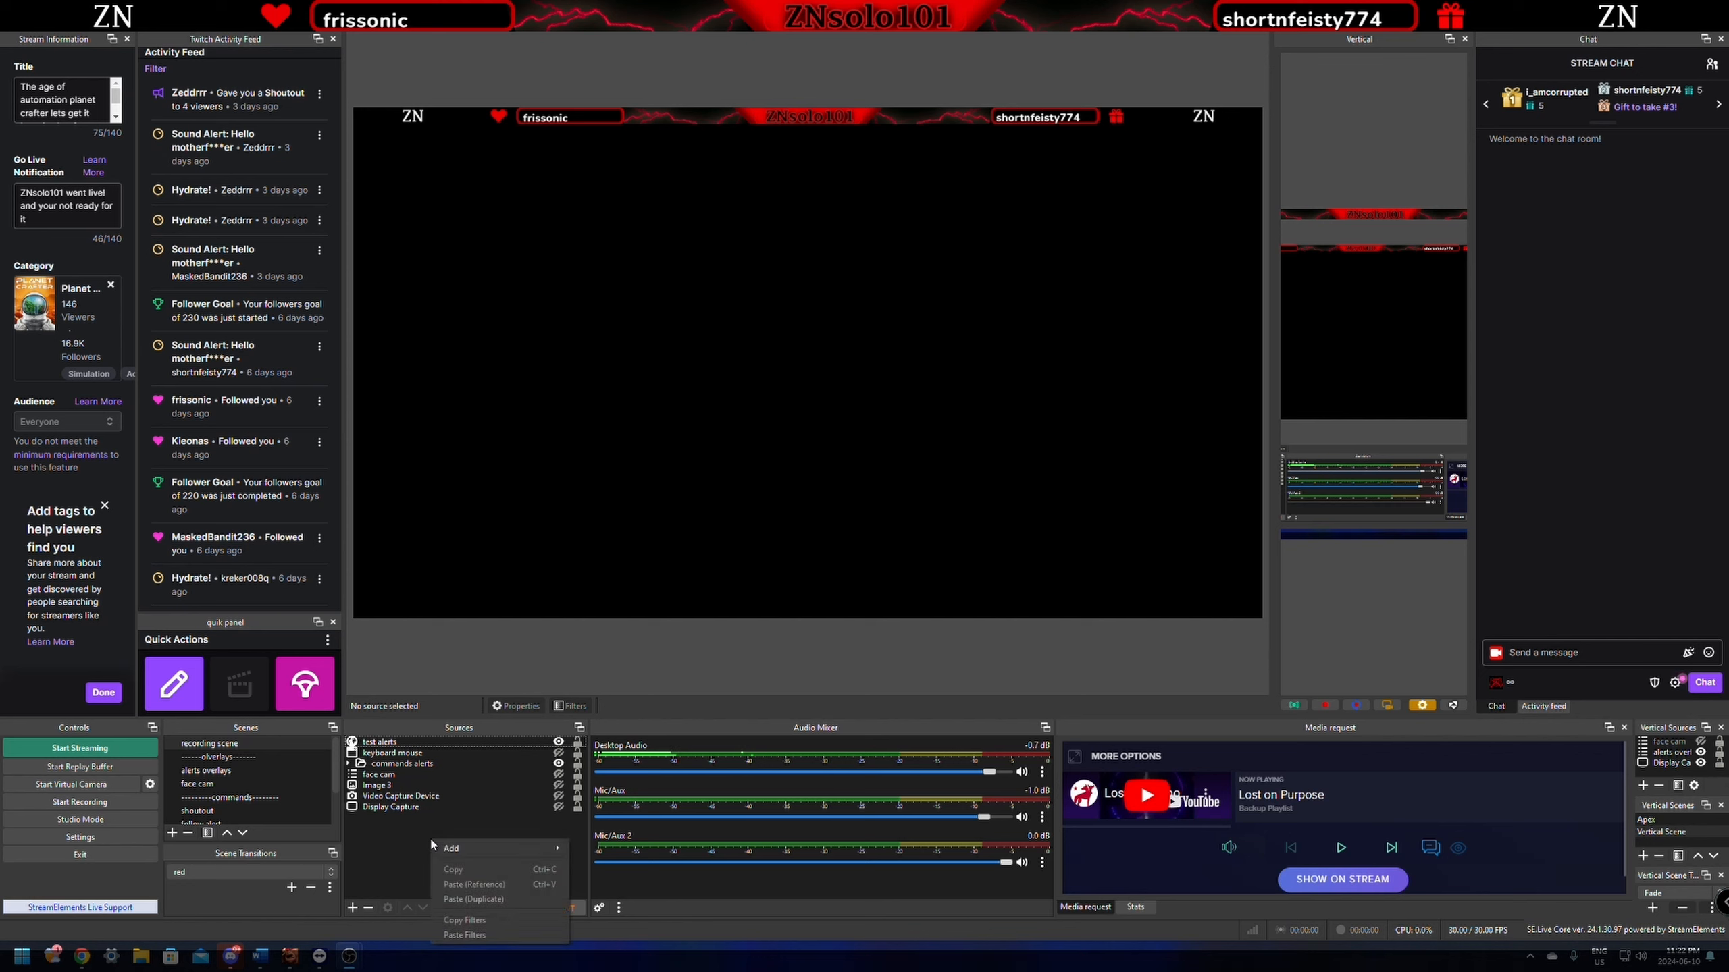
pyautogui.moveTo(459, 857)
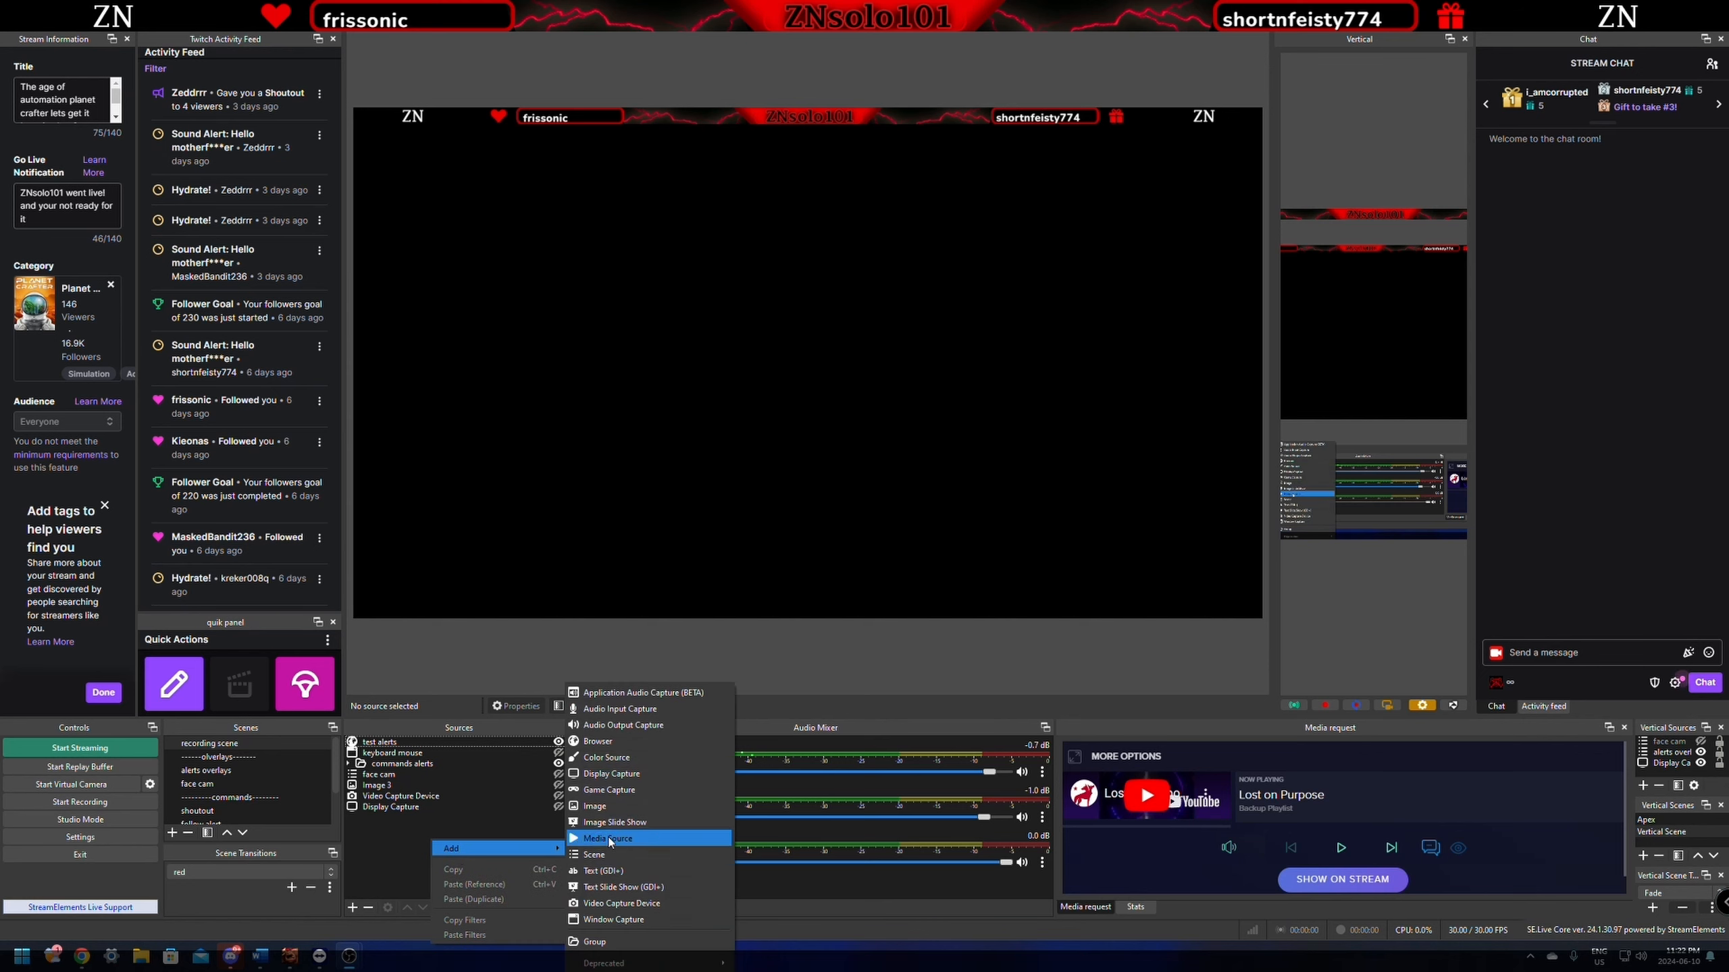
pyautogui.click(621, 793)
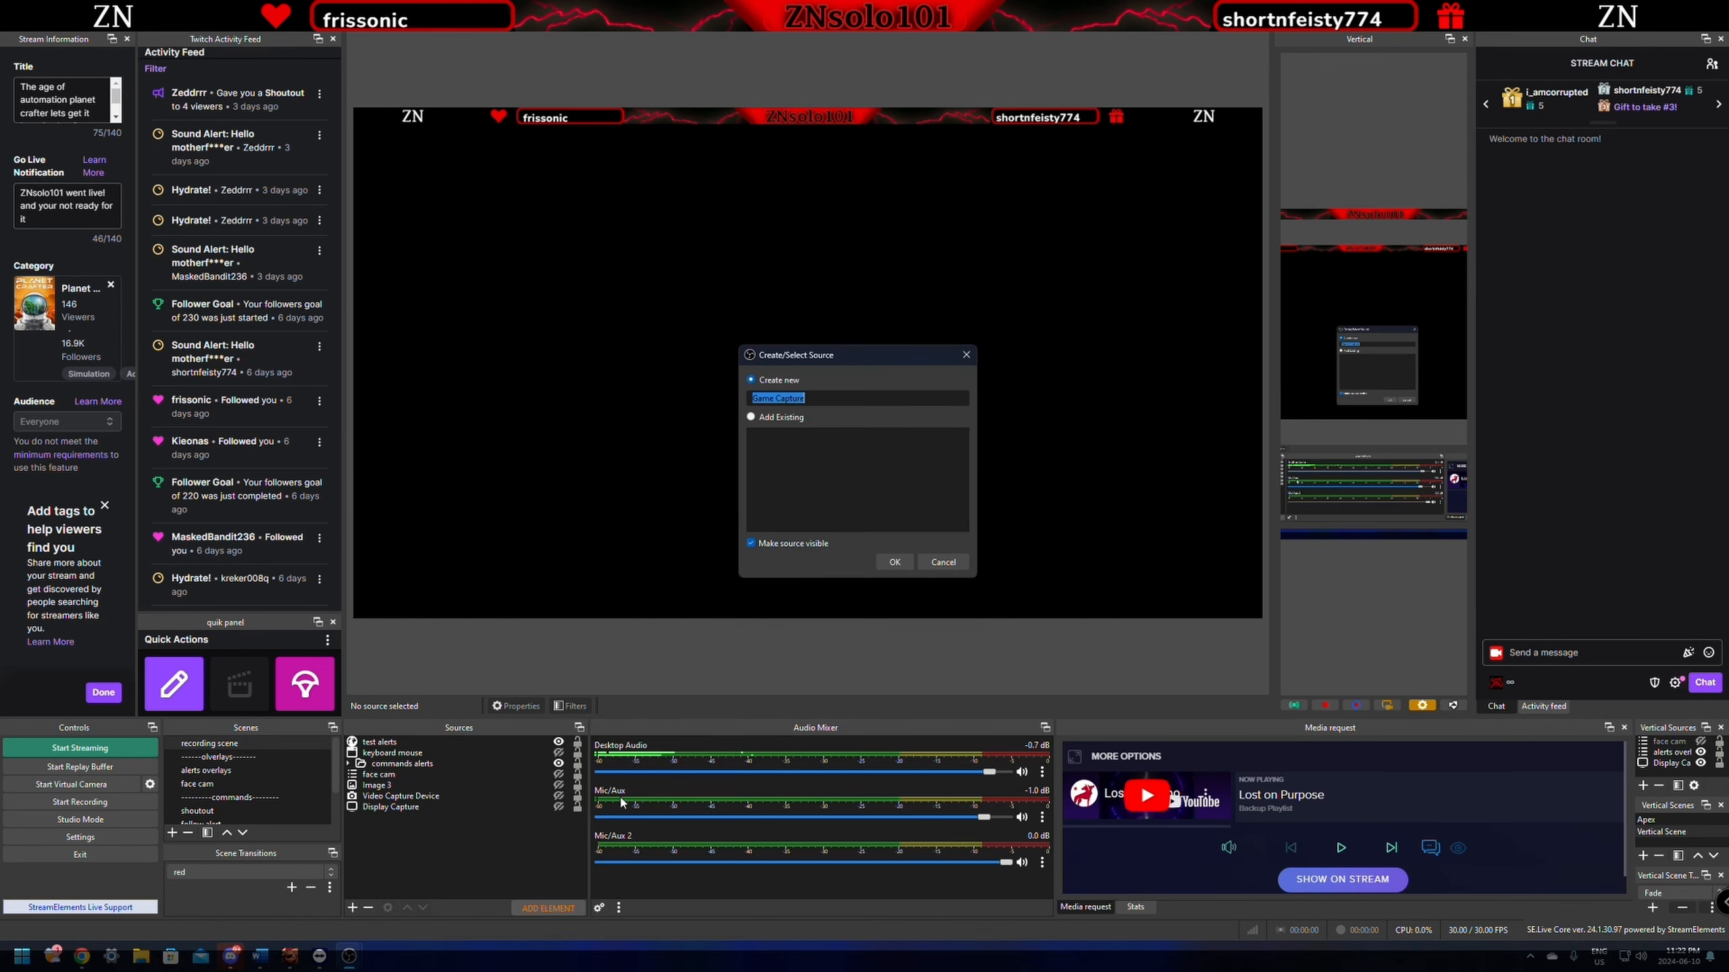
pyautogui.click(895, 564)
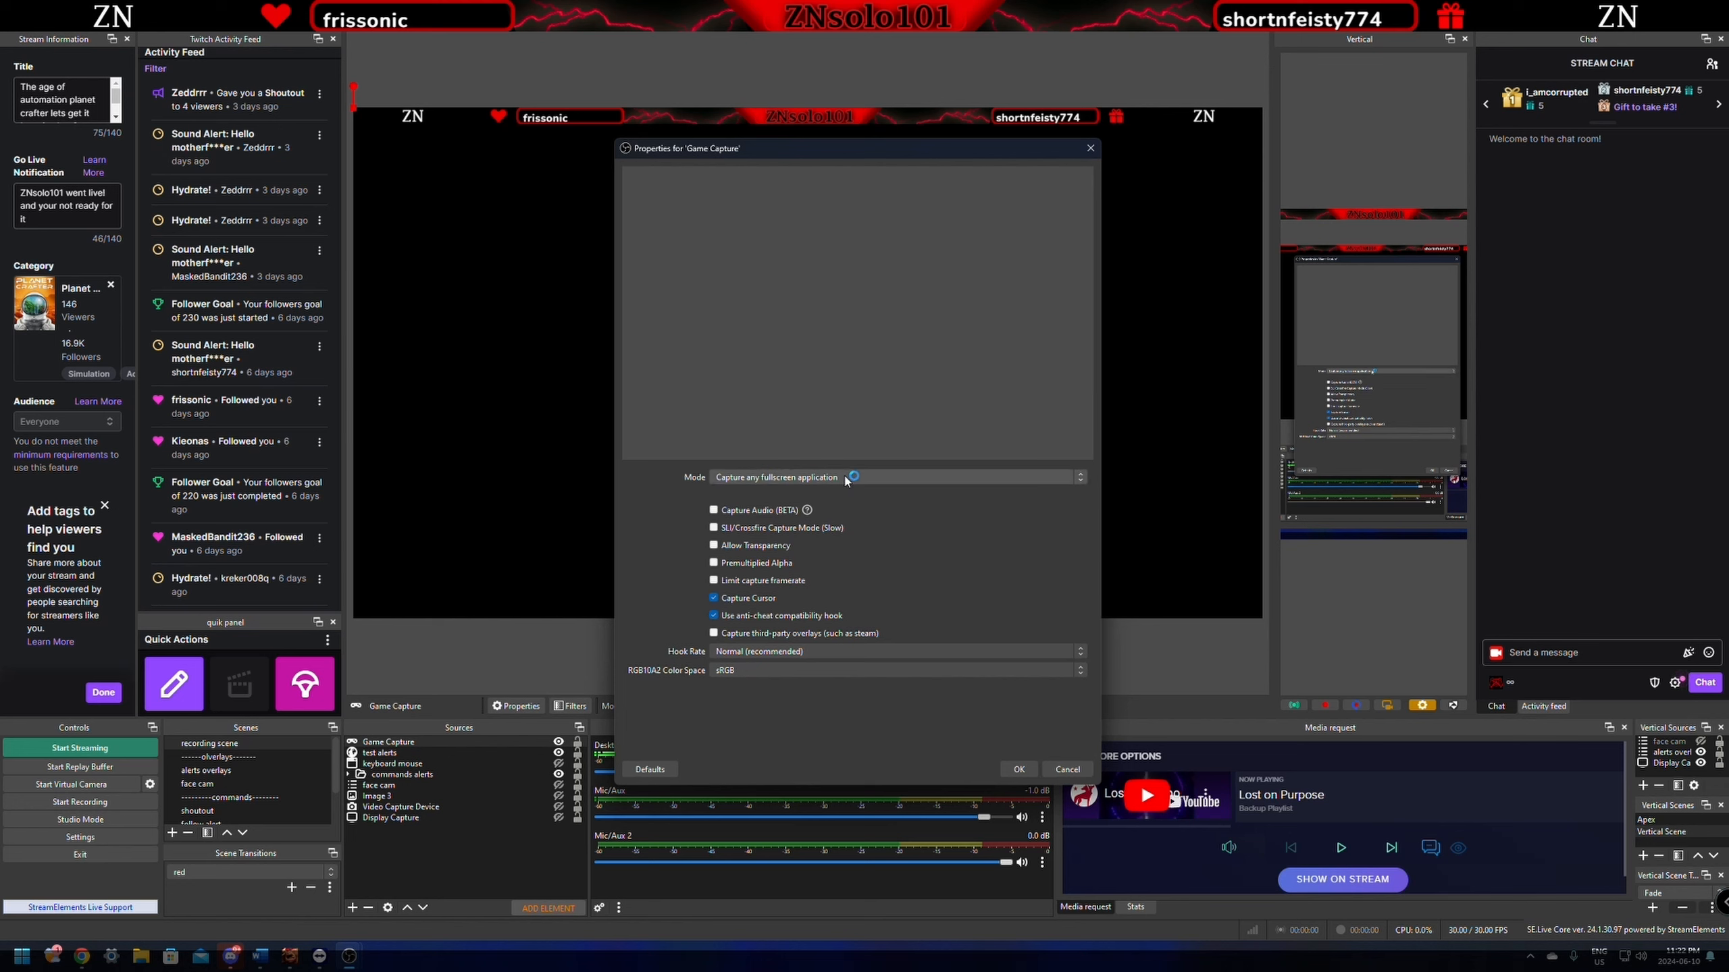
pyautogui.click(888, 480)
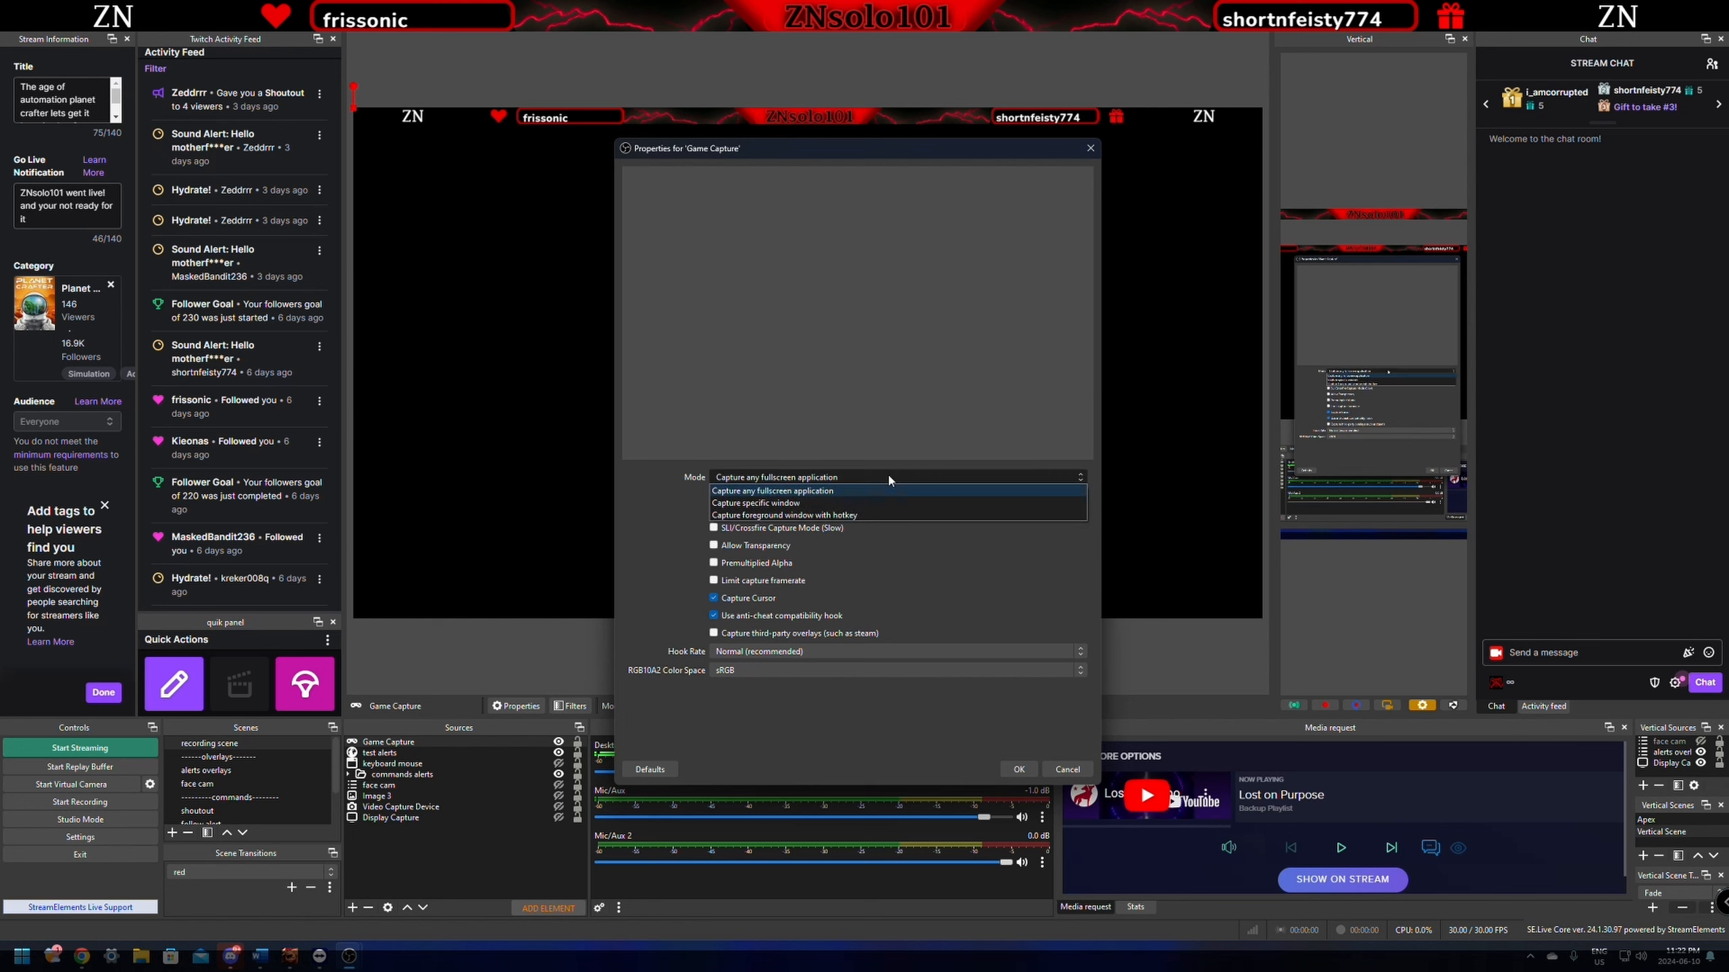
pyautogui.click(801, 505)
# Check the running Call of Dragons game and choose [CALLOFDRAGONS.exe]: Call of Dragons as the window to capture
pyautogui.click(747, 497)
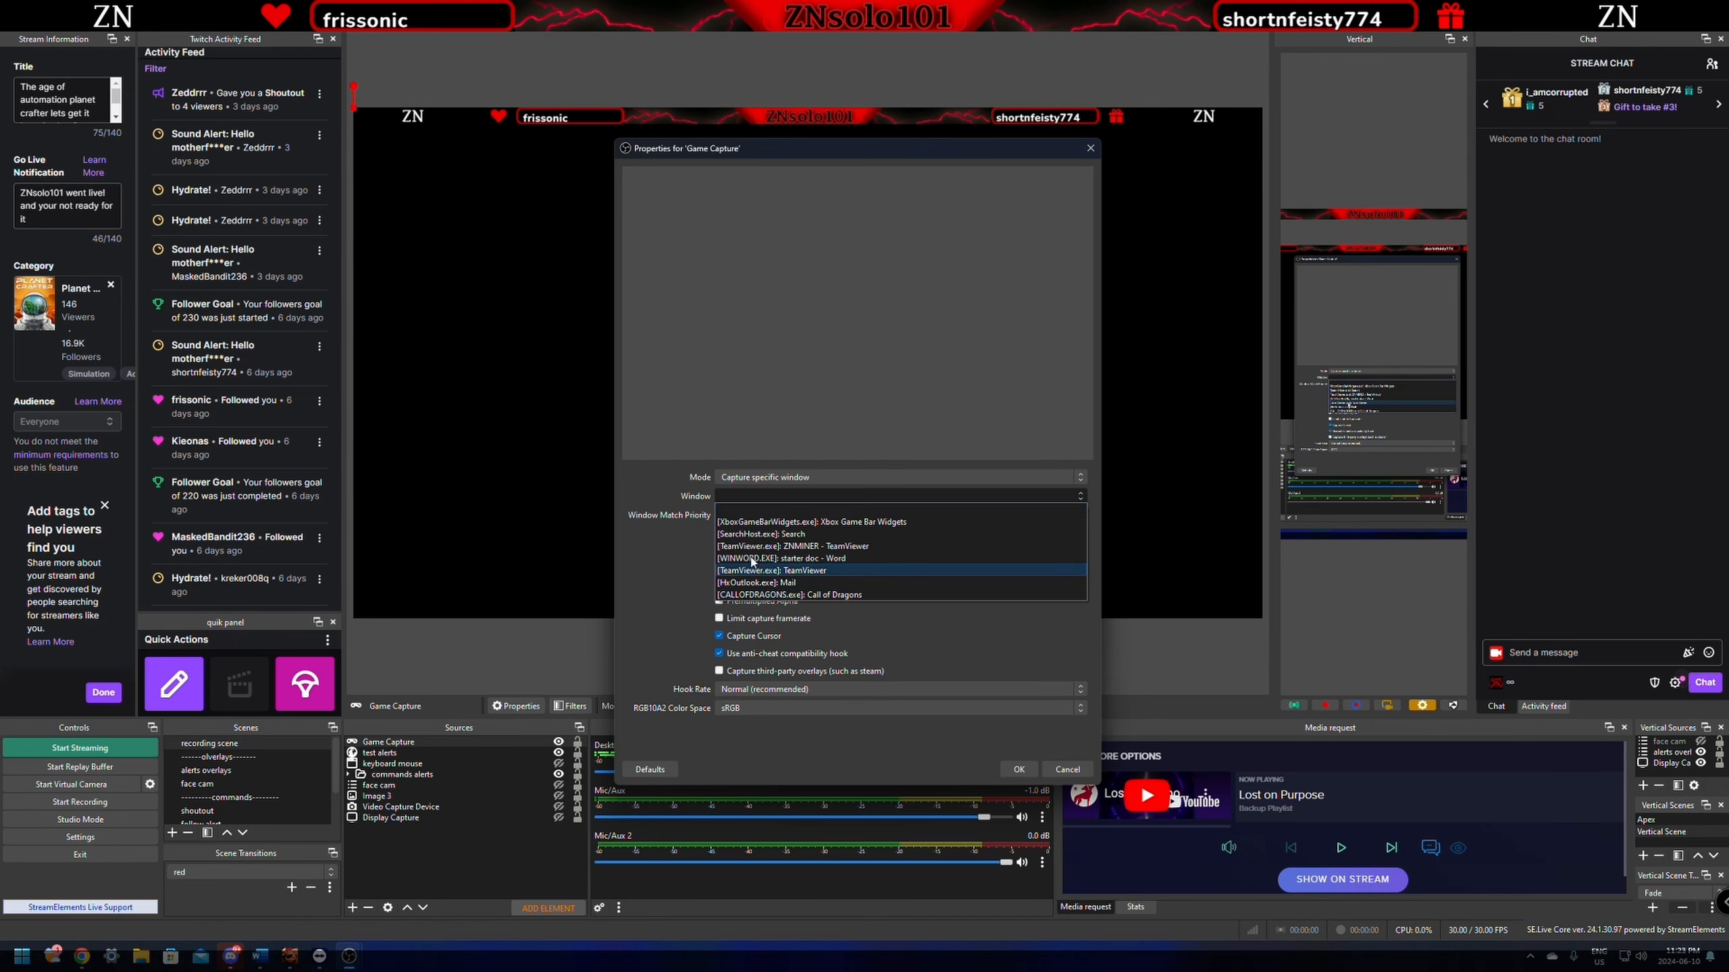
pyautogui.click(680, 521)
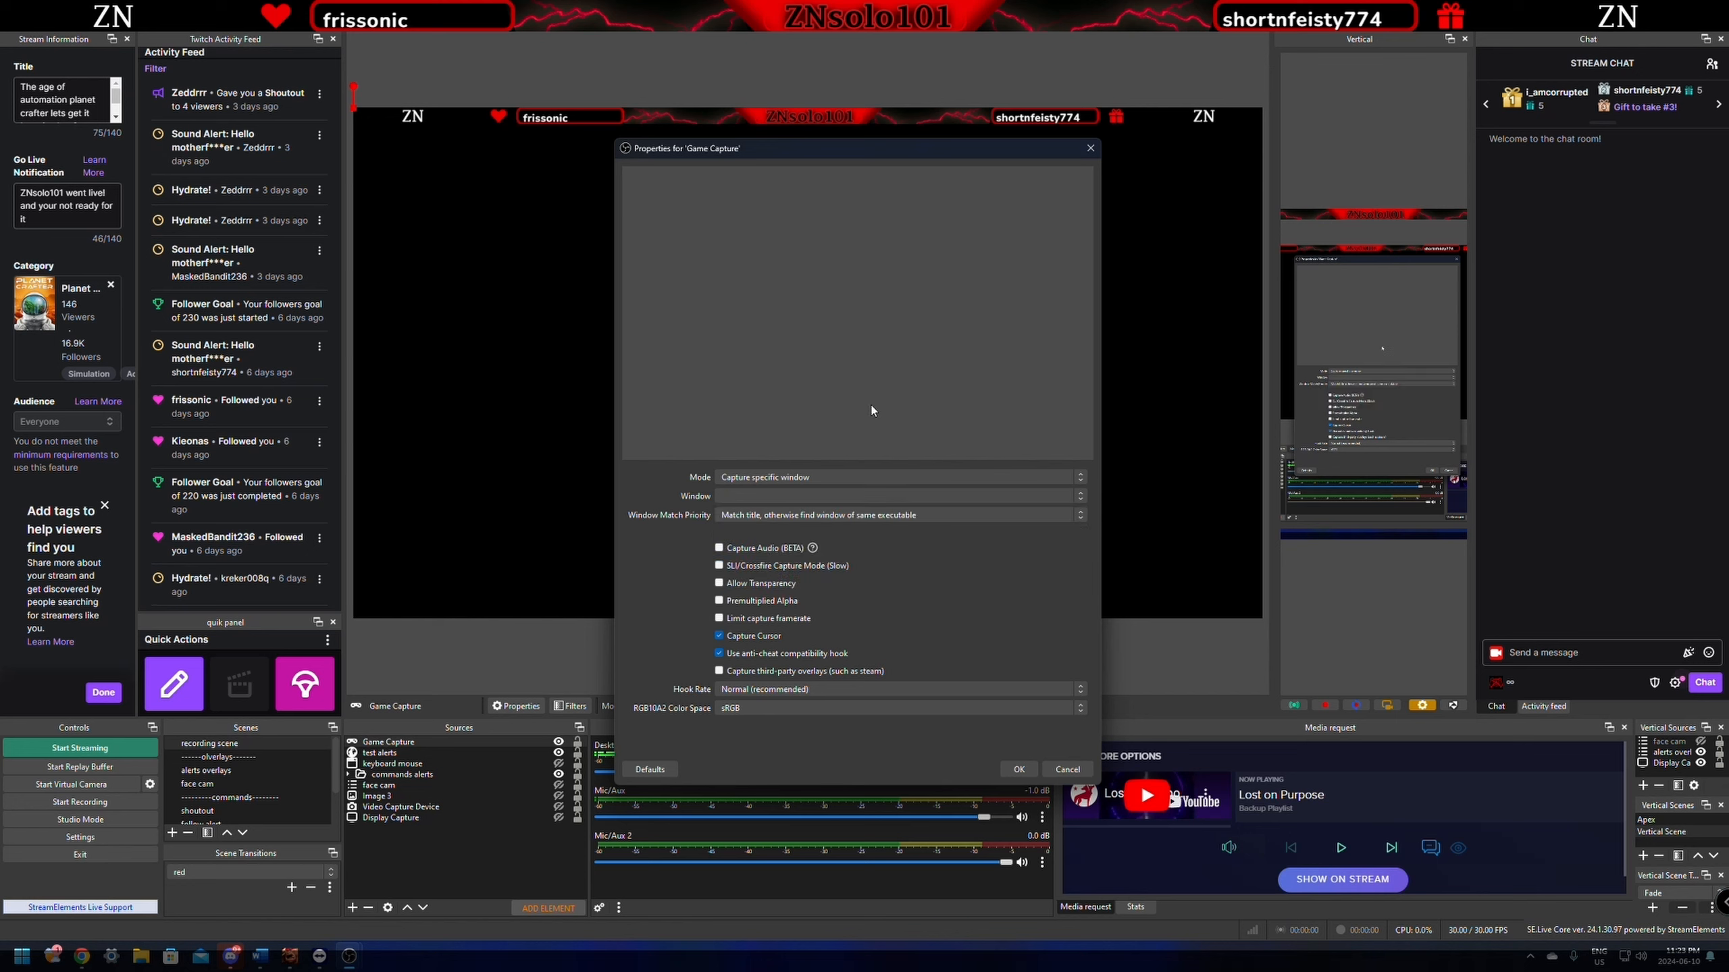
pyautogui.click(768, 497)
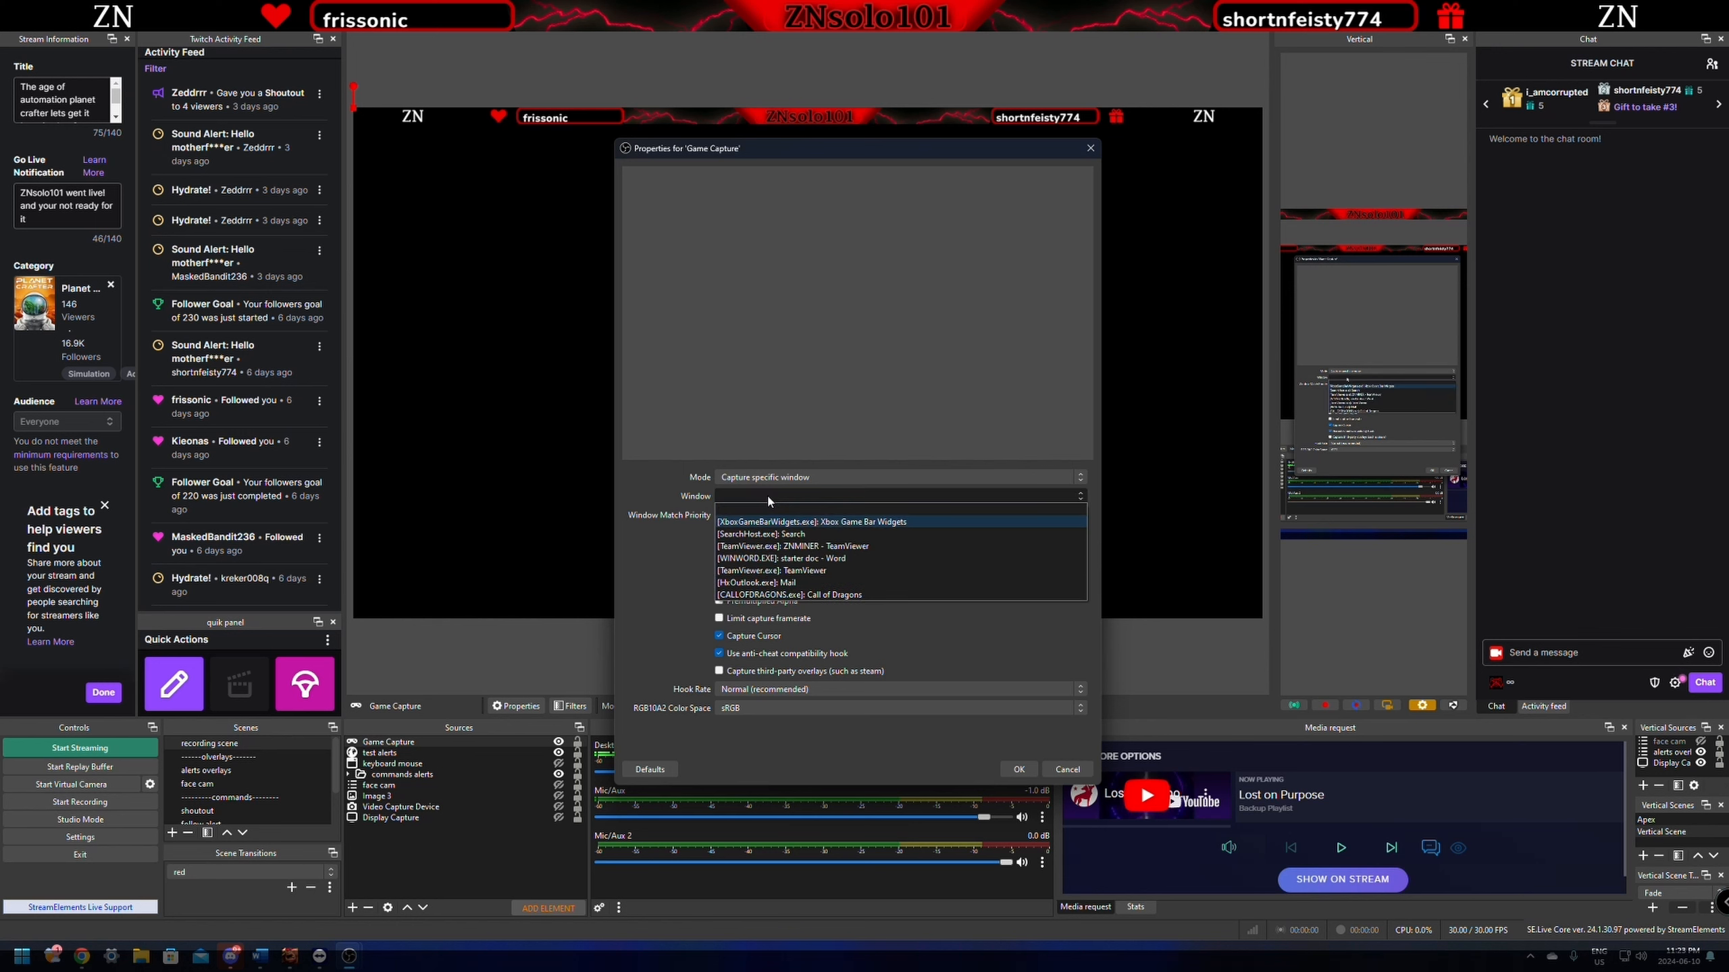
pyautogui.click(768, 499)
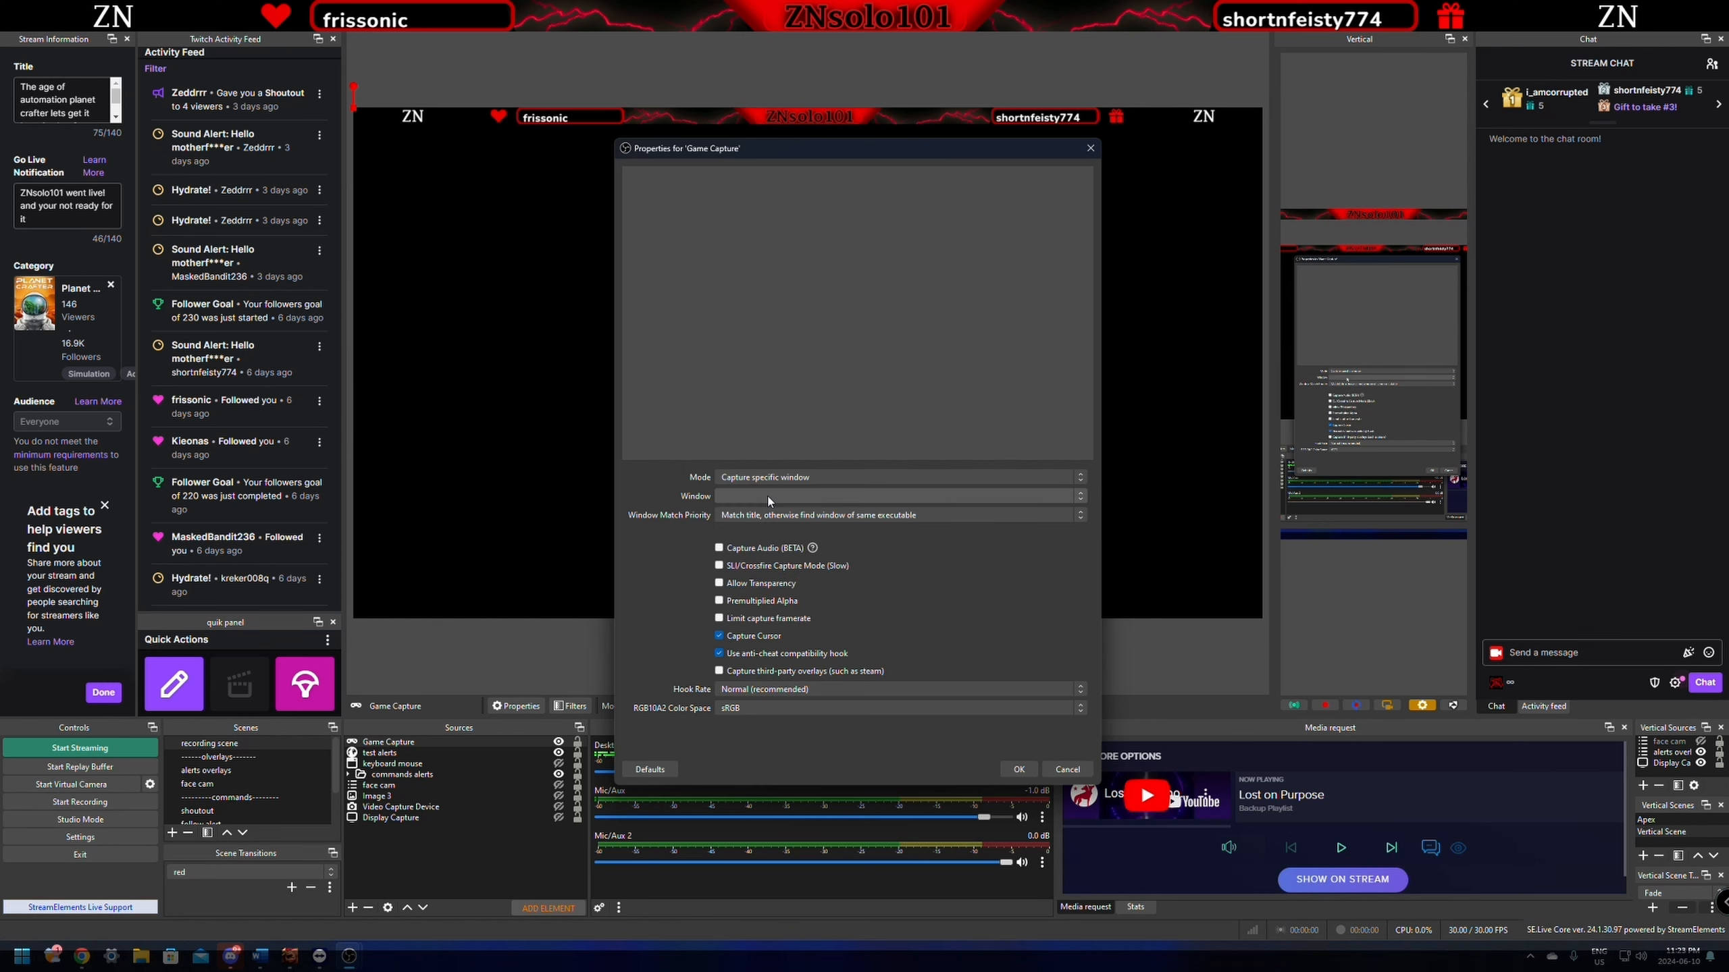
pyautogui.click(290, 957)
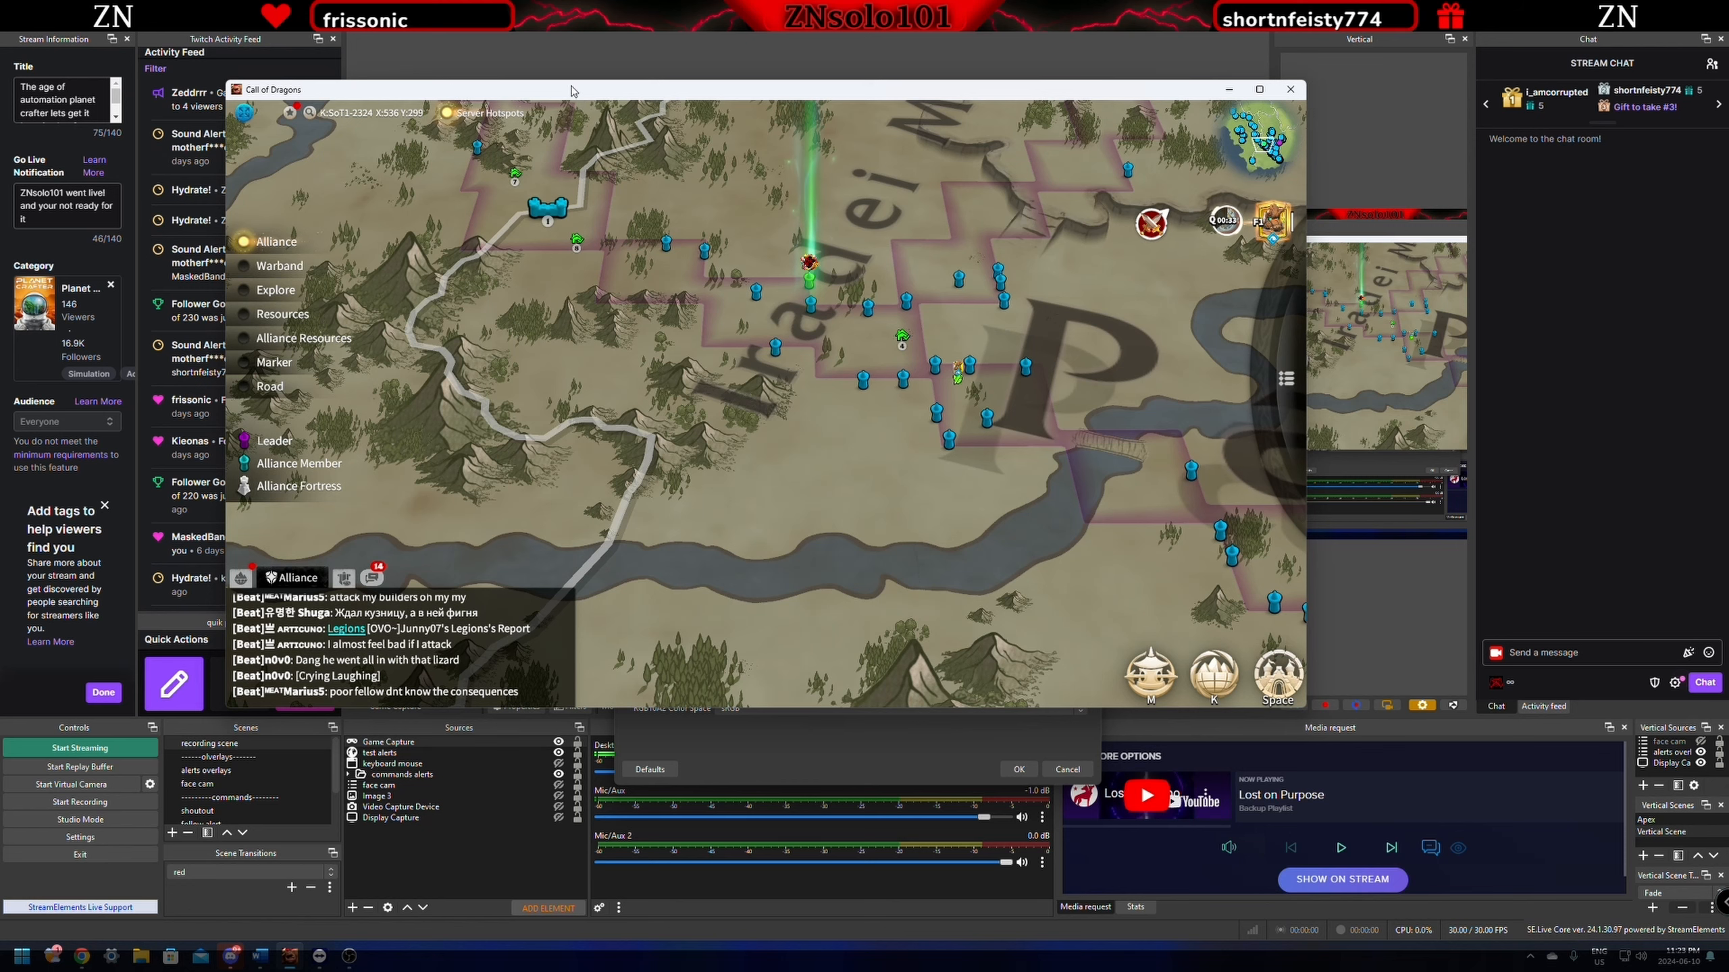
pyautogui.hotkey('alt', 'Tab')
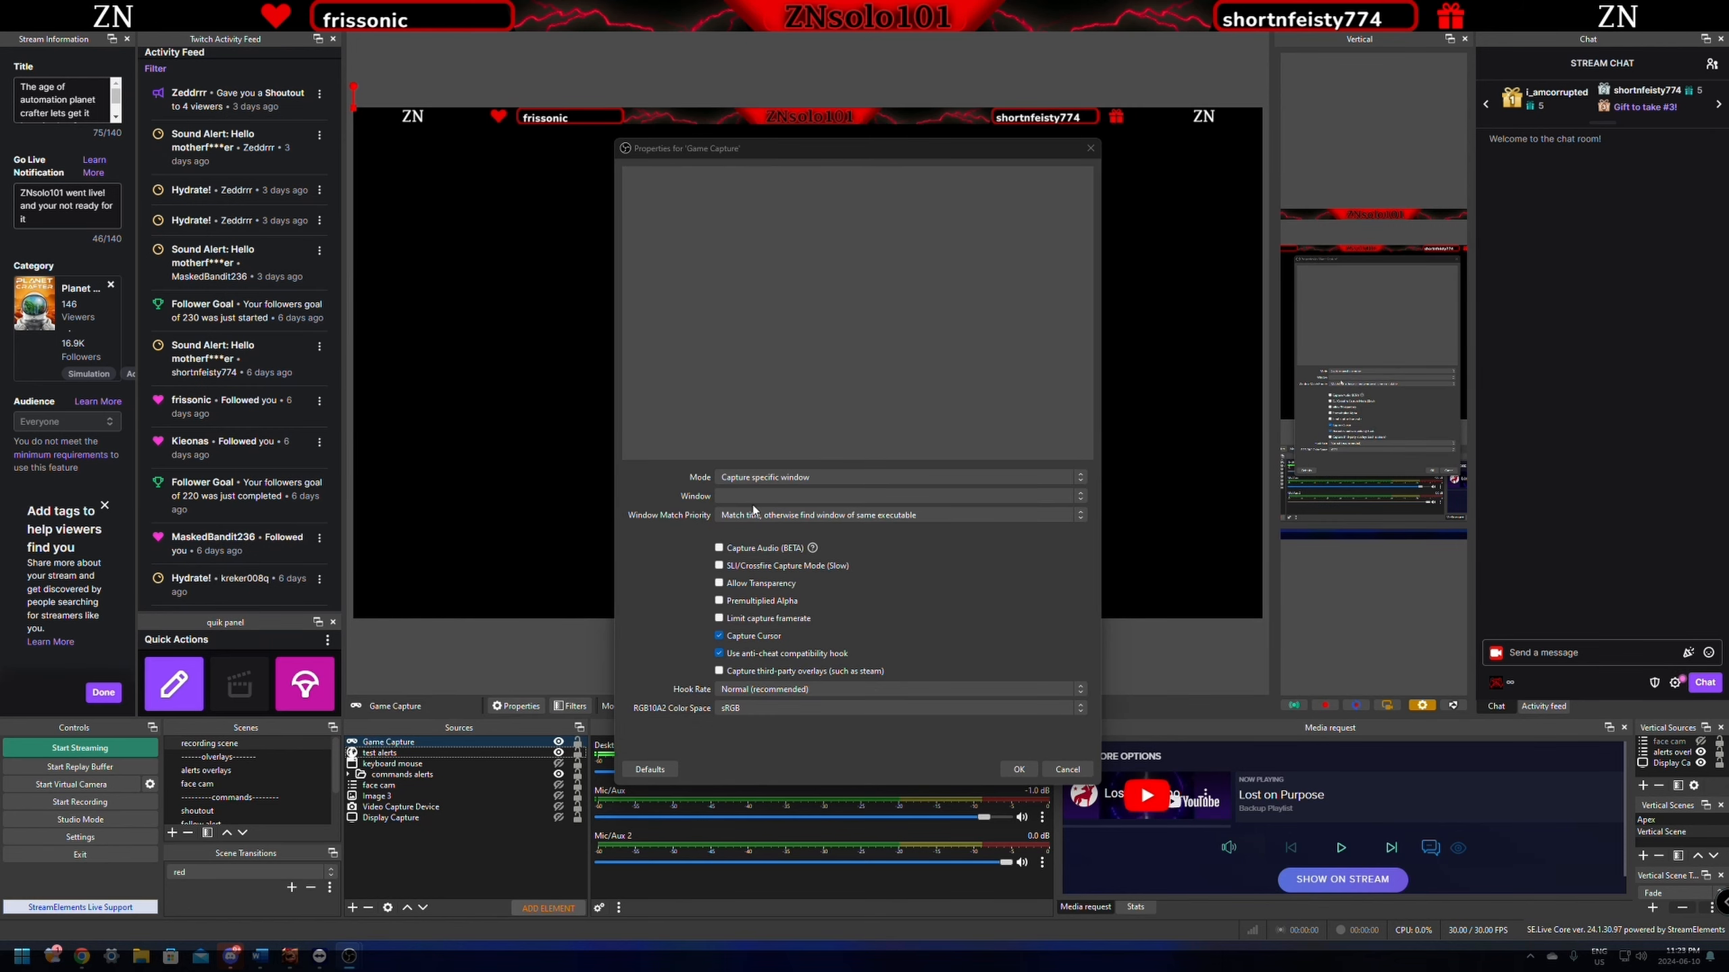
pyautogui.click(783, 498)
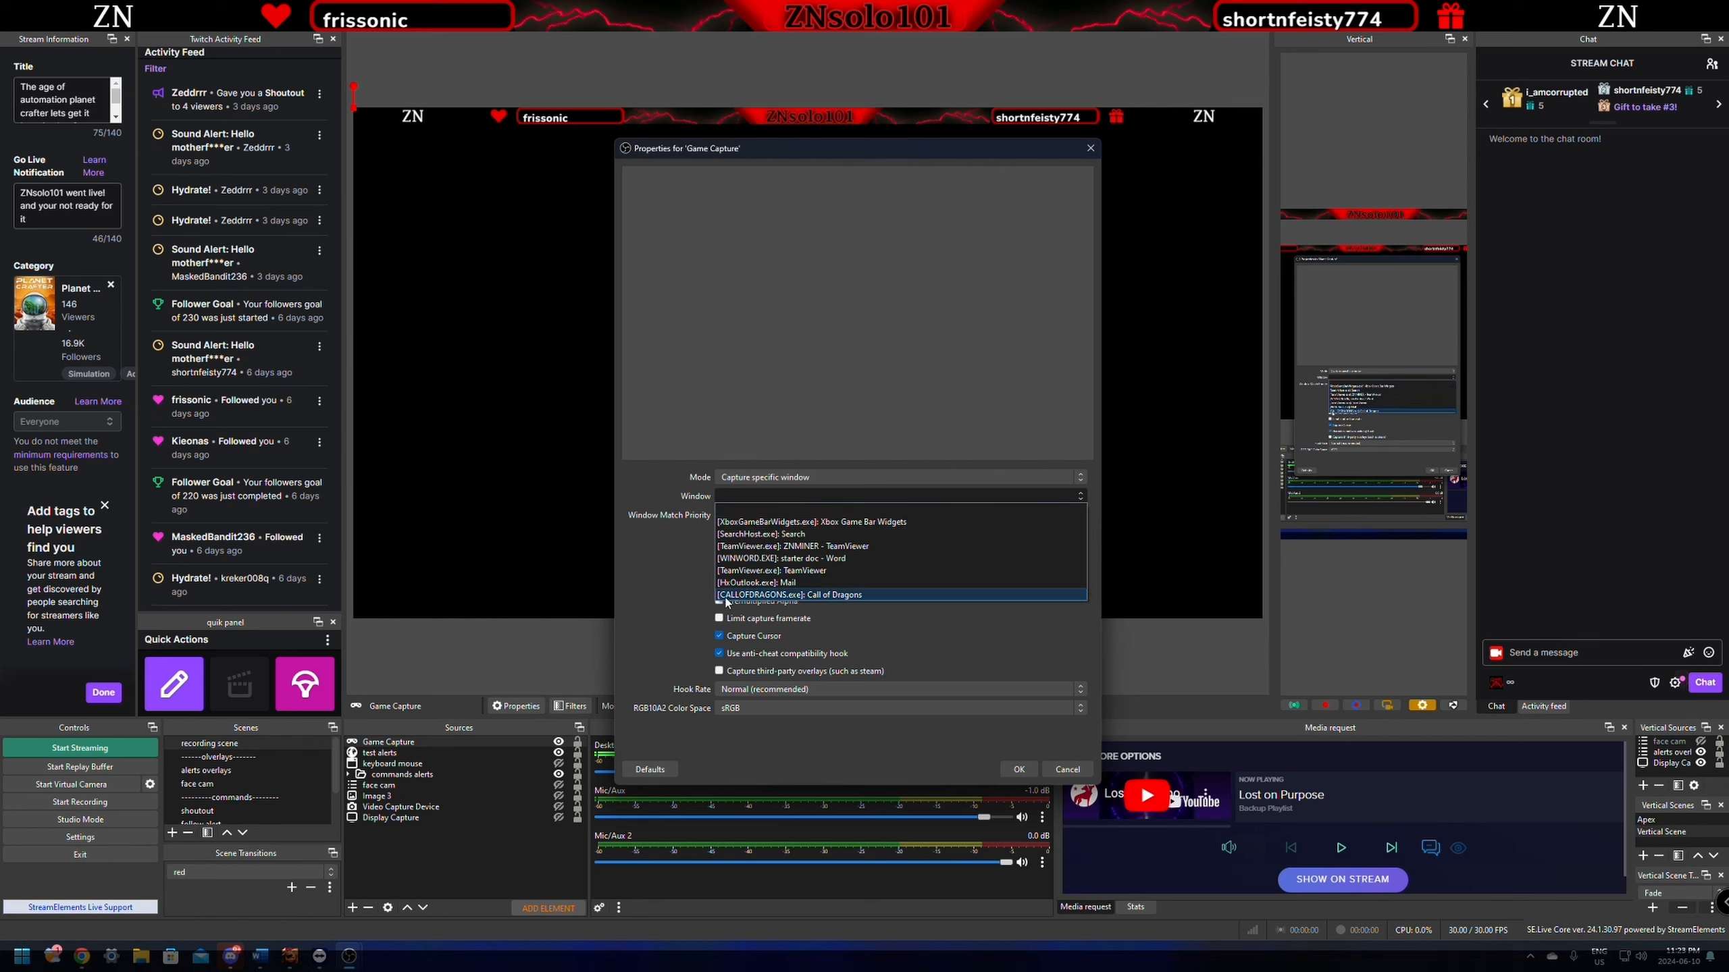
pyautogui.click(810, 595)
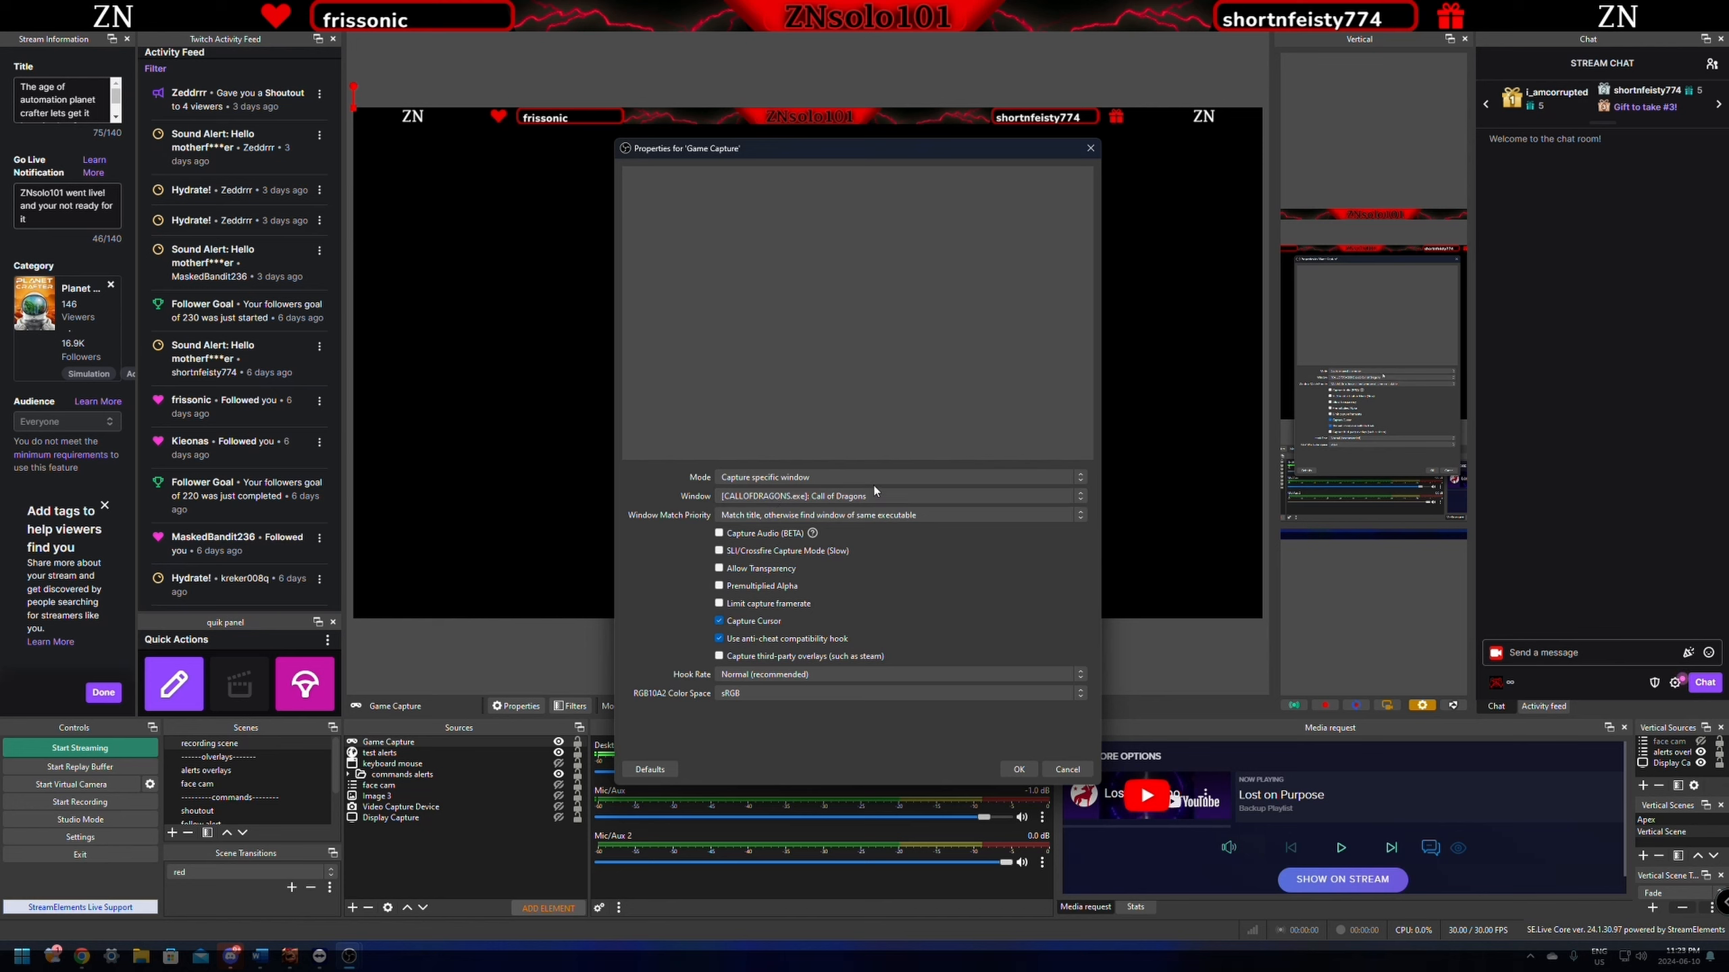
# Review the available windows and capture modes for the Game Capture source, keeping Call of Dragons and Capture specific window
pyautogui.click(787, 497)
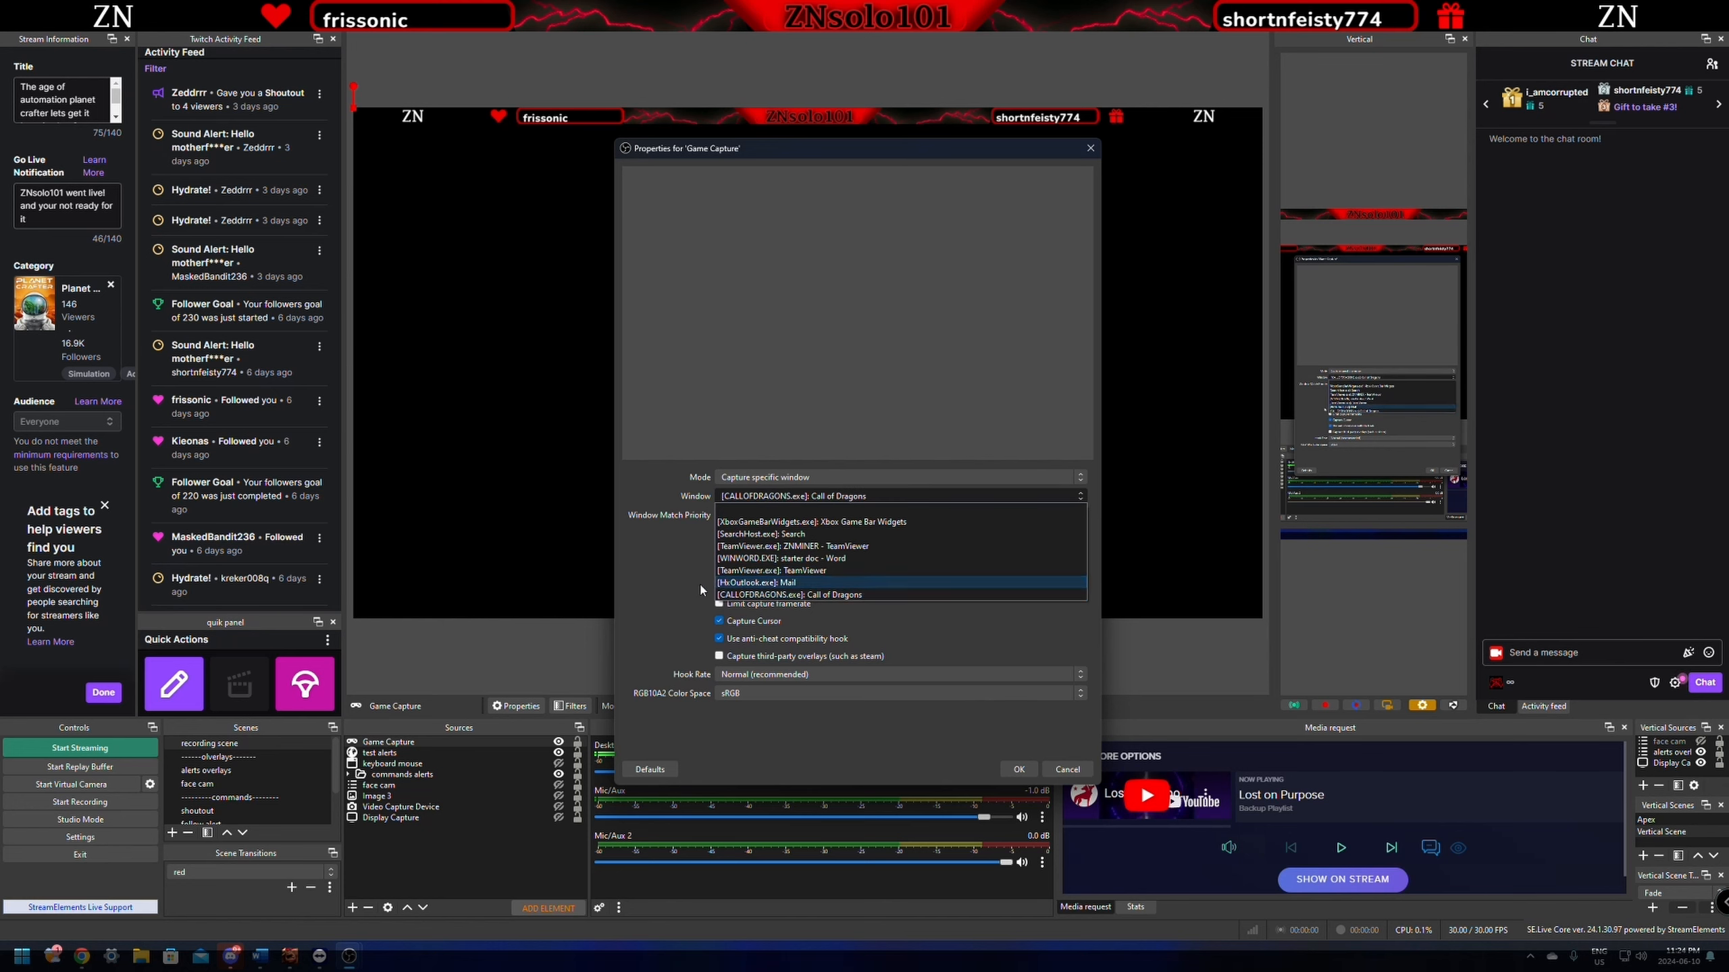
pyautogui.click(751, 595)
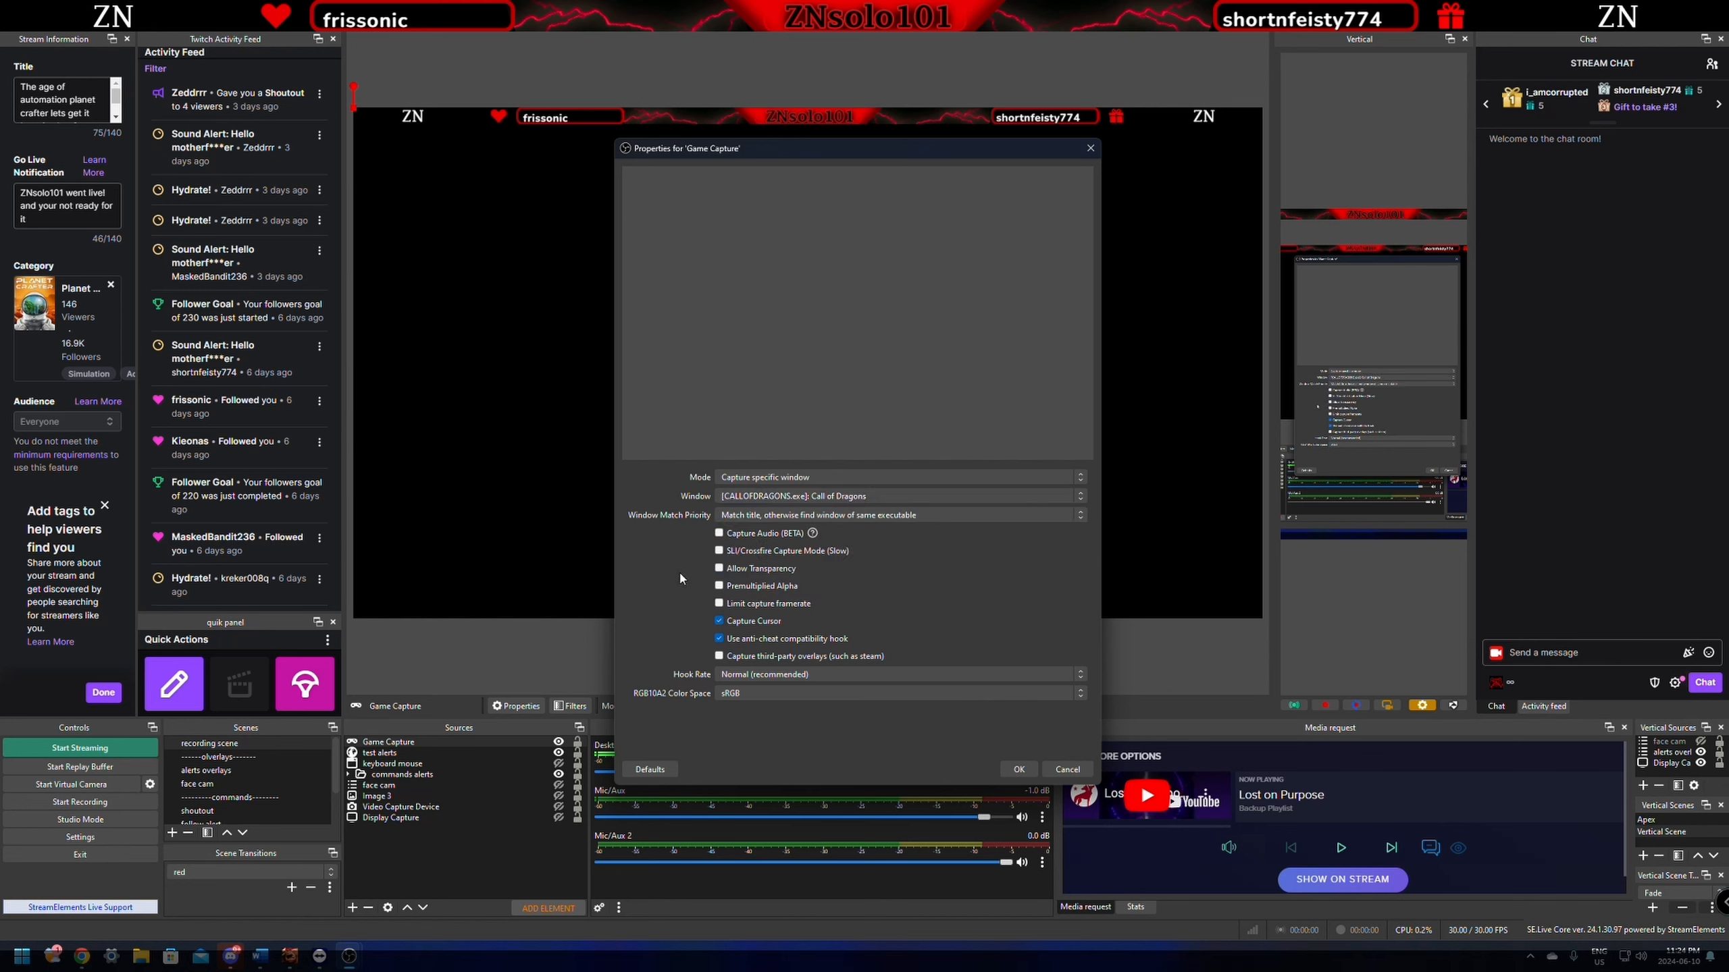
pyautogui.click(791, 477)
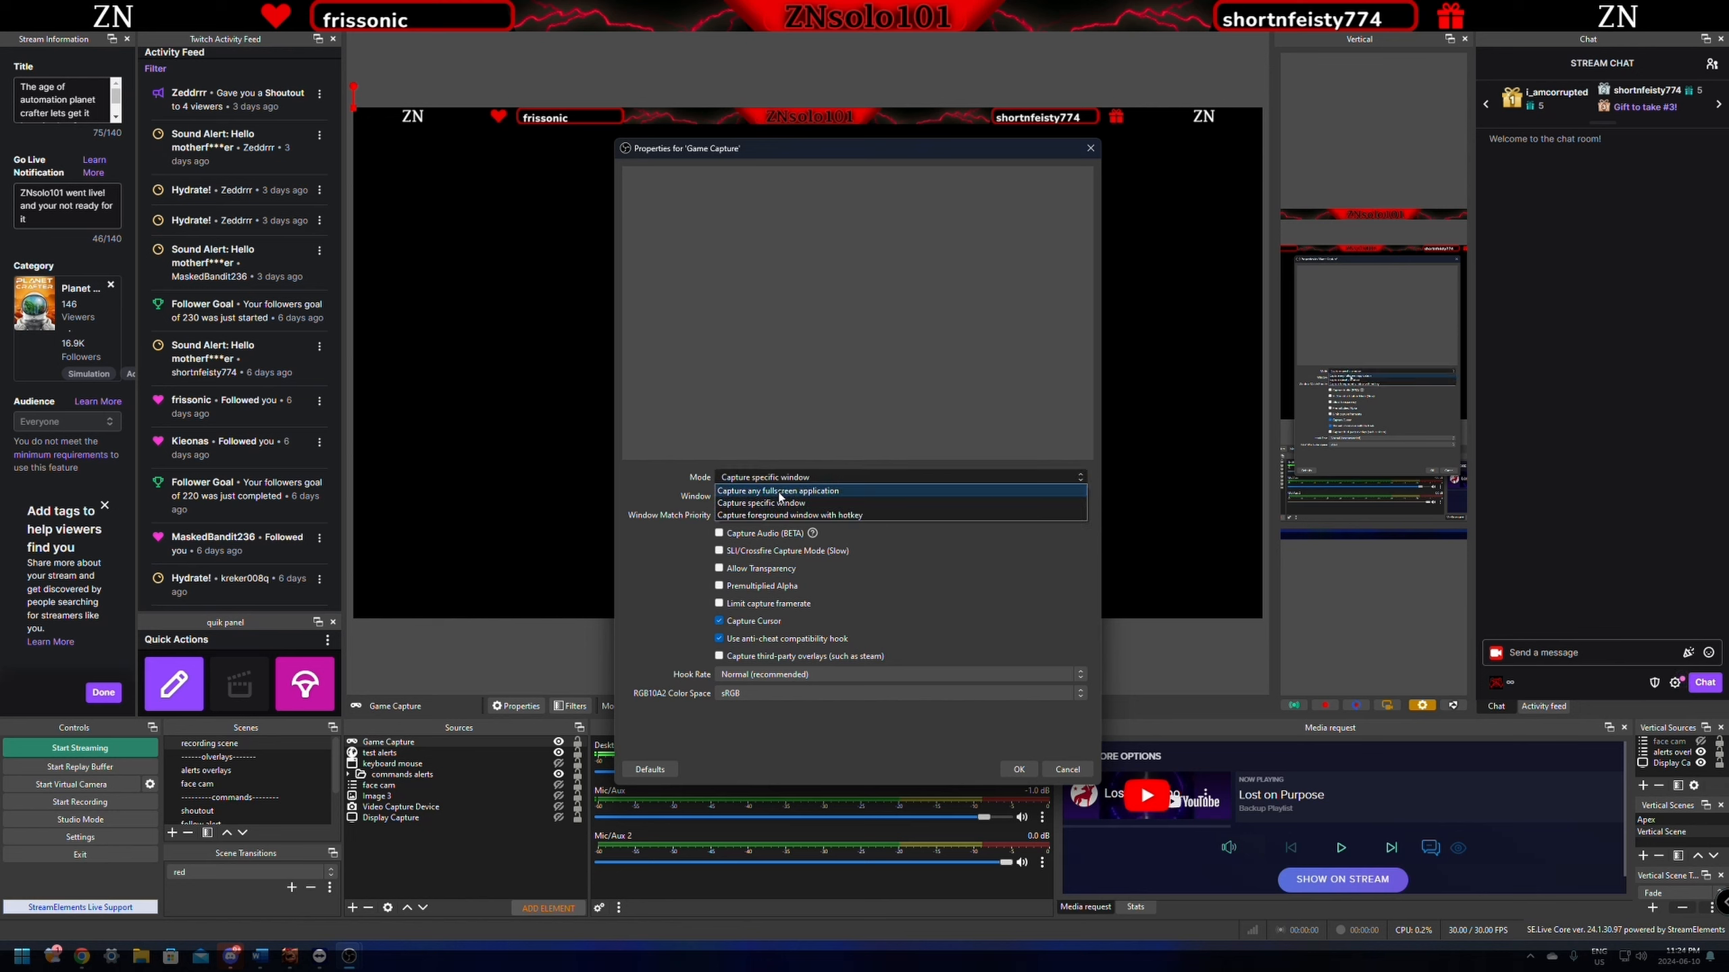
pyautogui.click(811, 505)
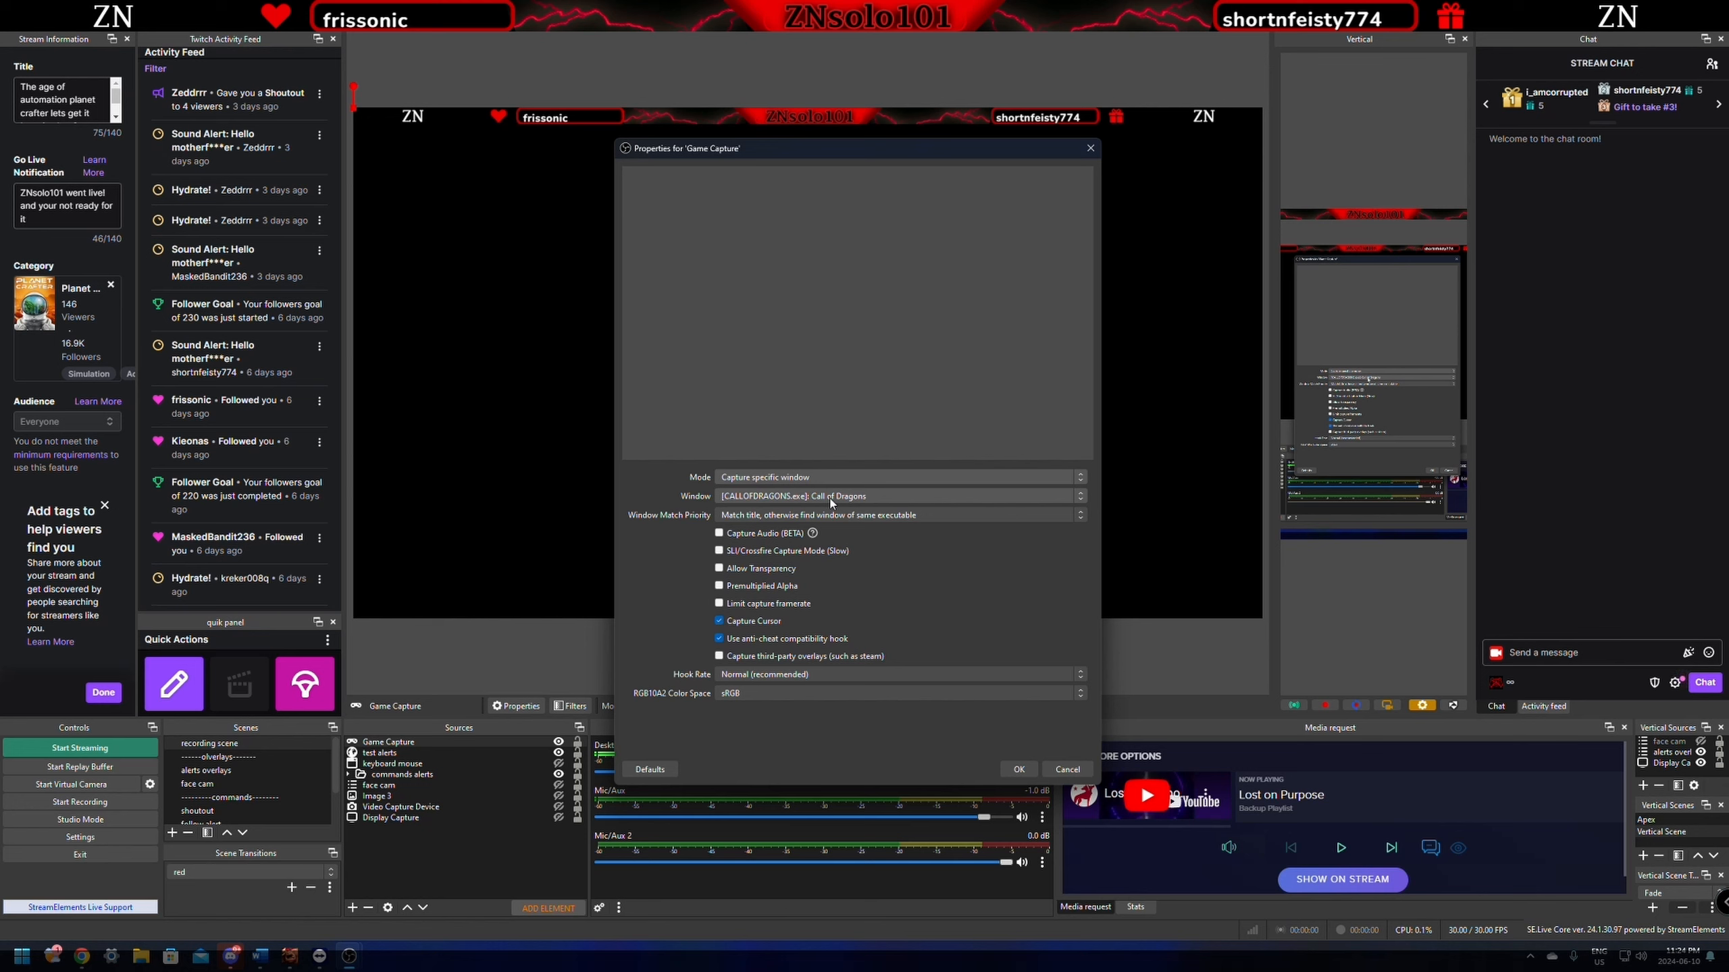
pyautogui.click(773, 503)
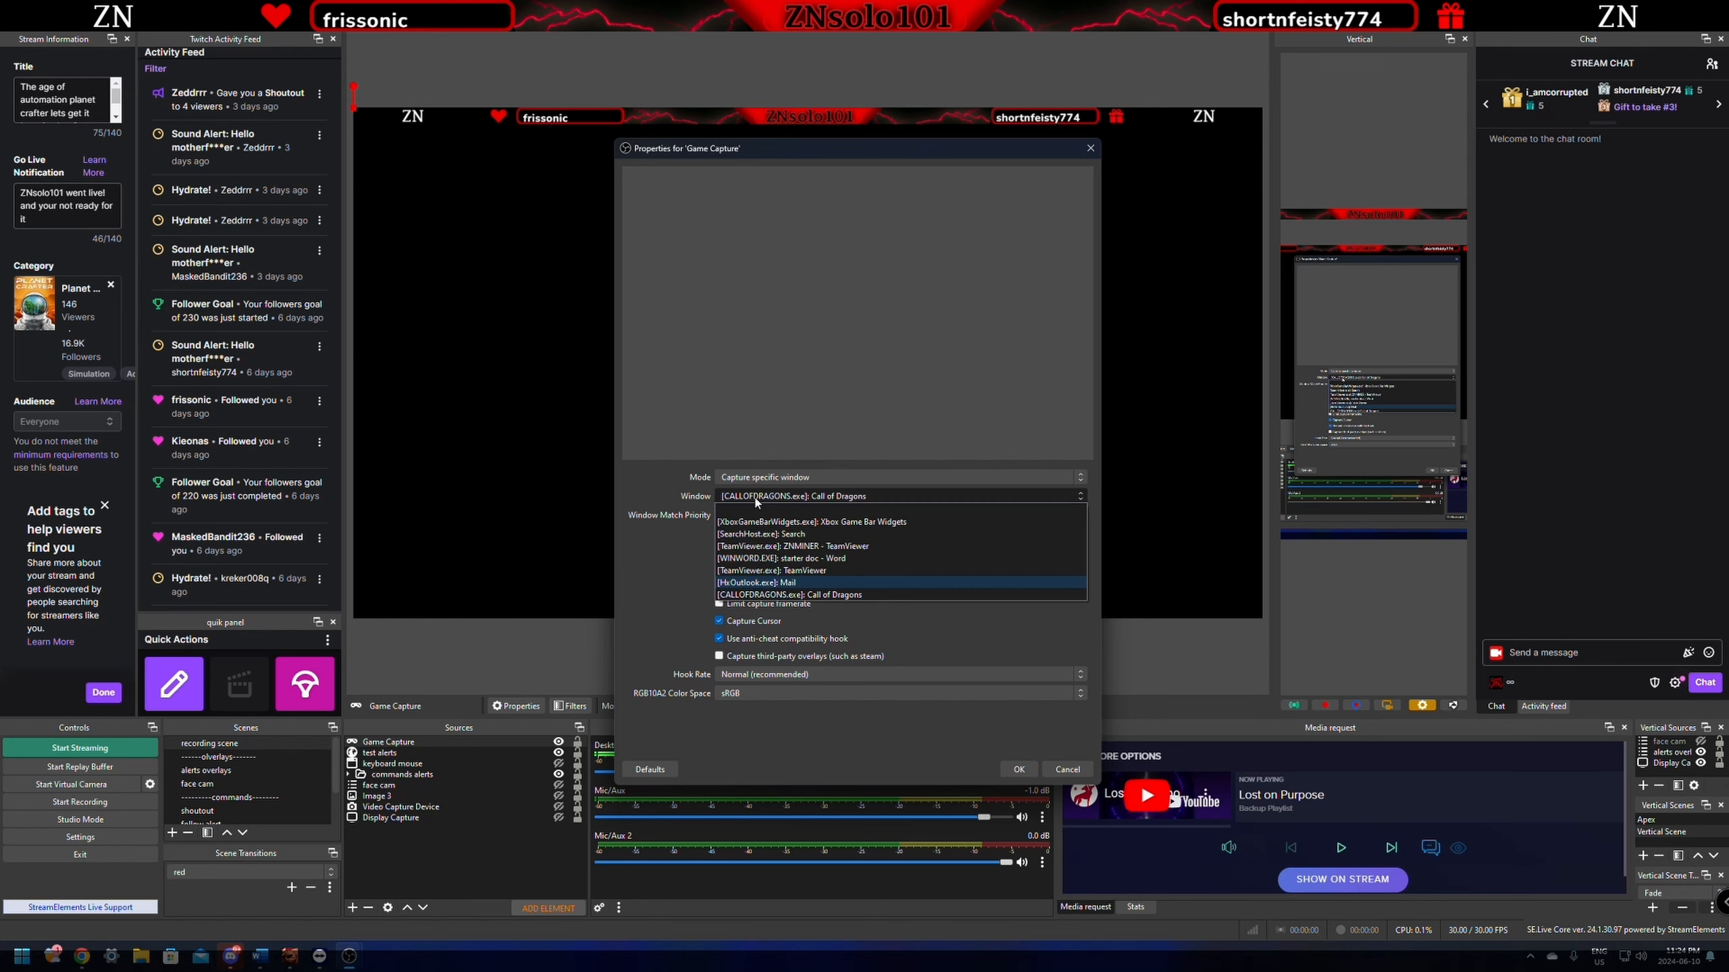
pyautogui.click(660, 489)
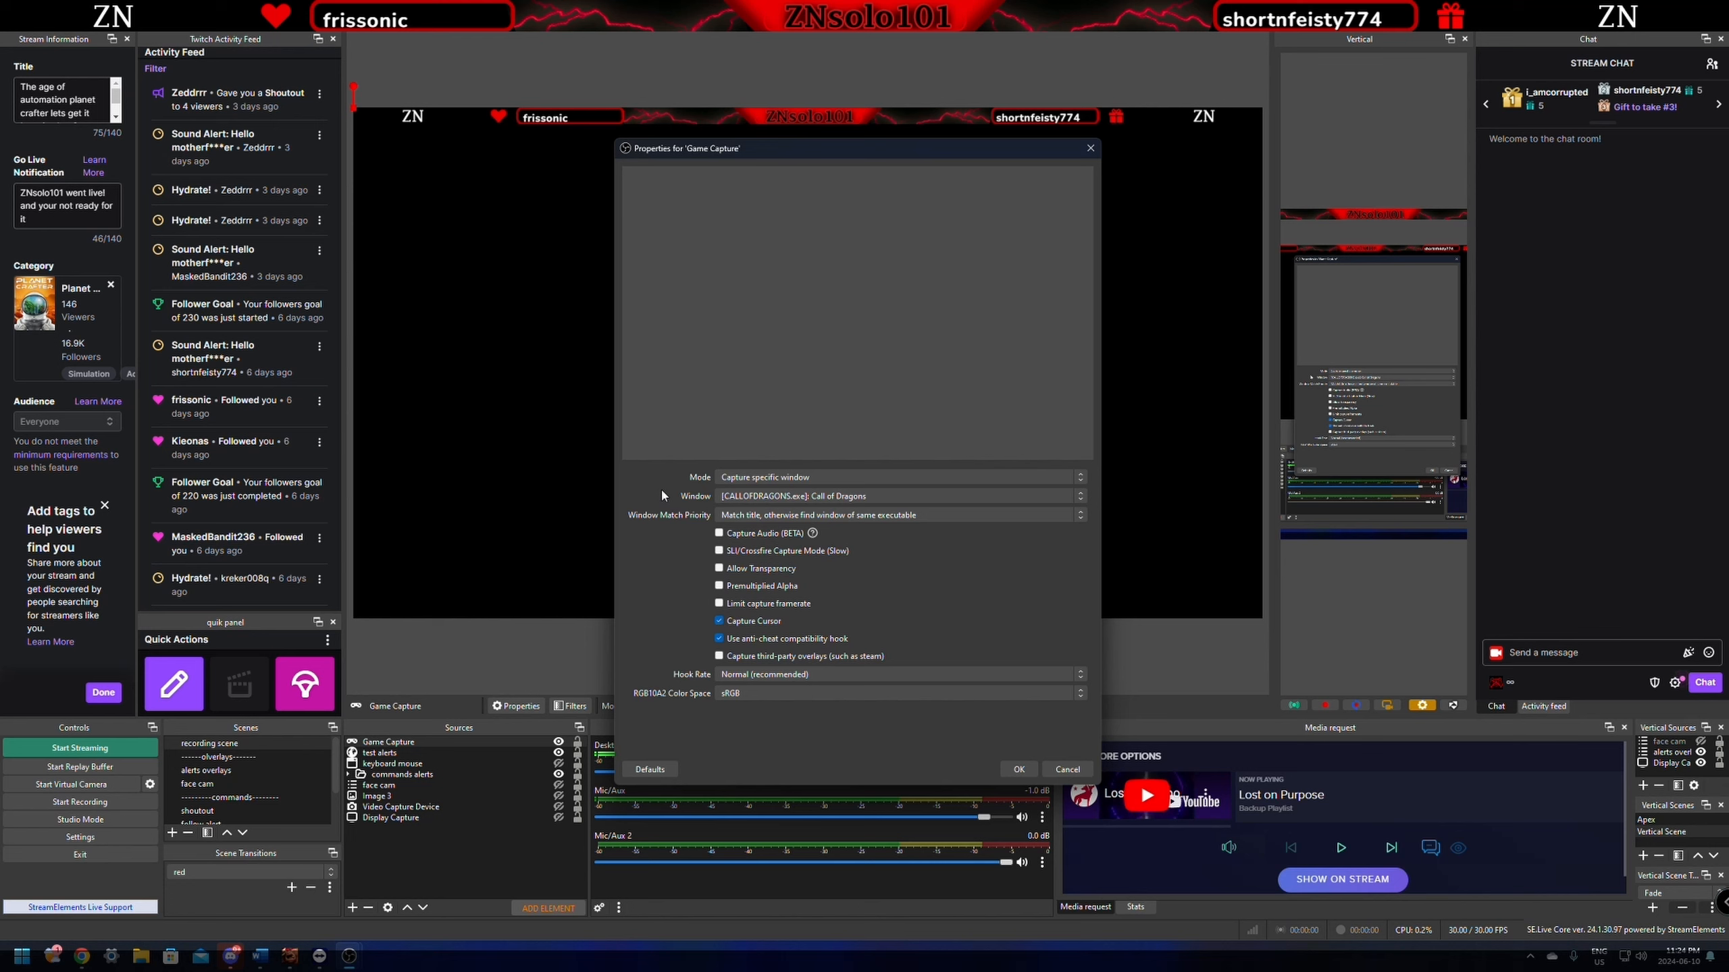
pyautogui.click(768, 479)
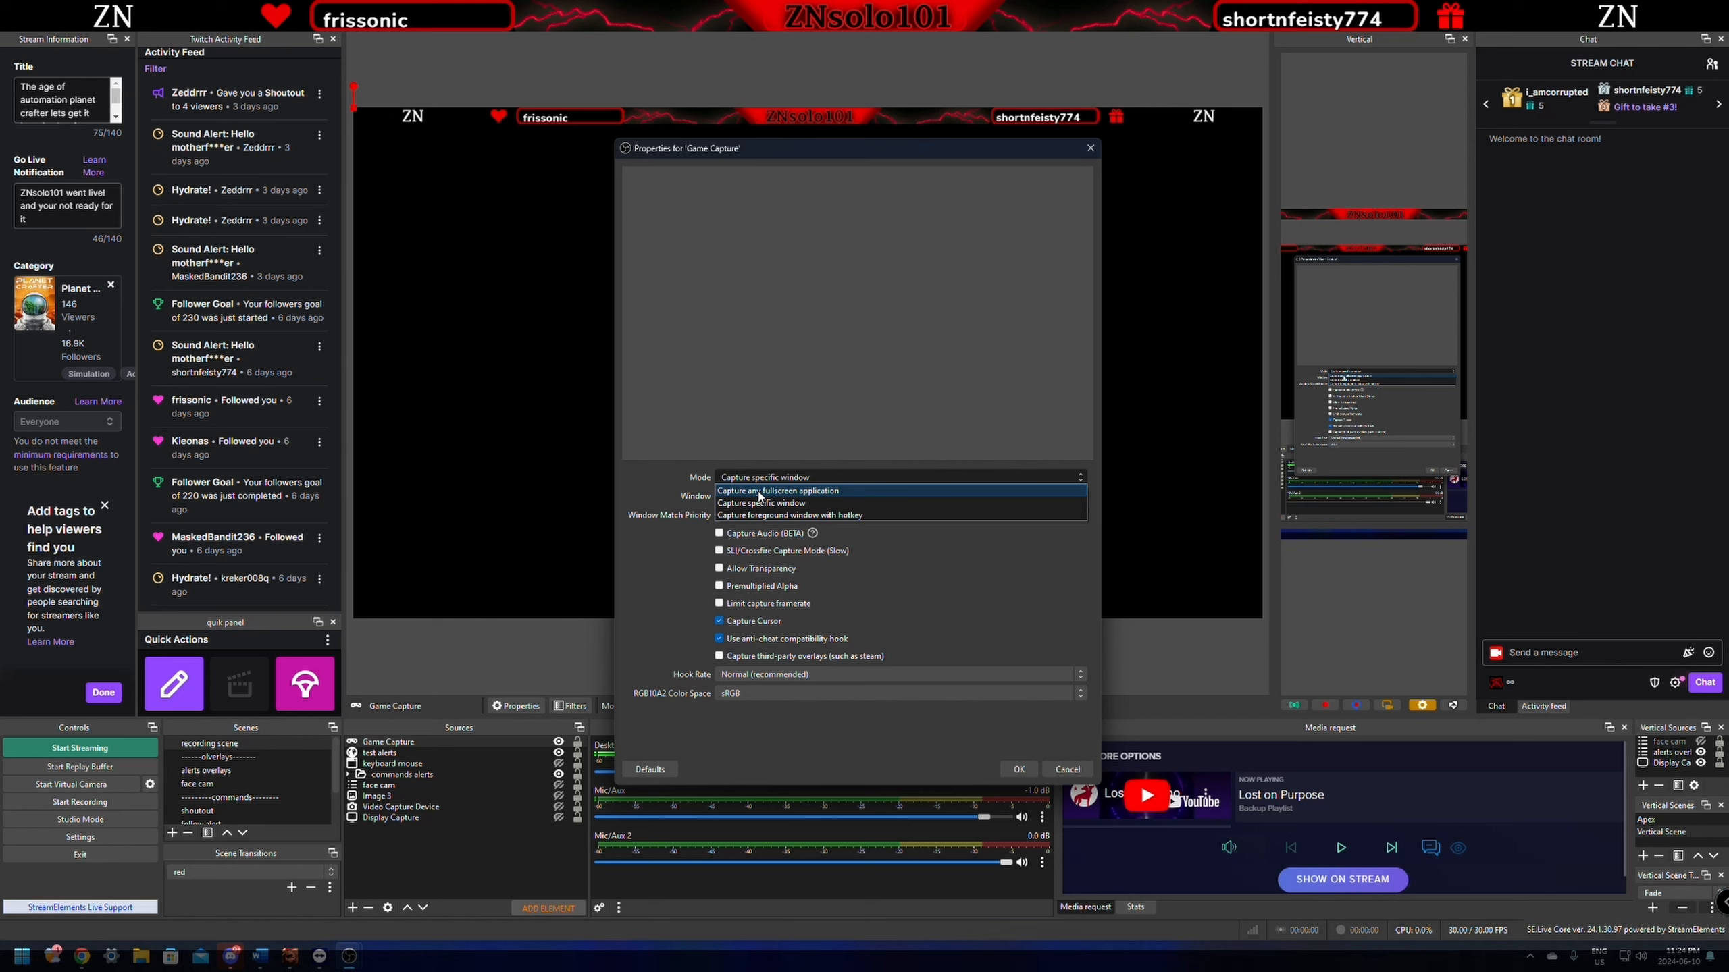
pyautogui.click(670, 473)
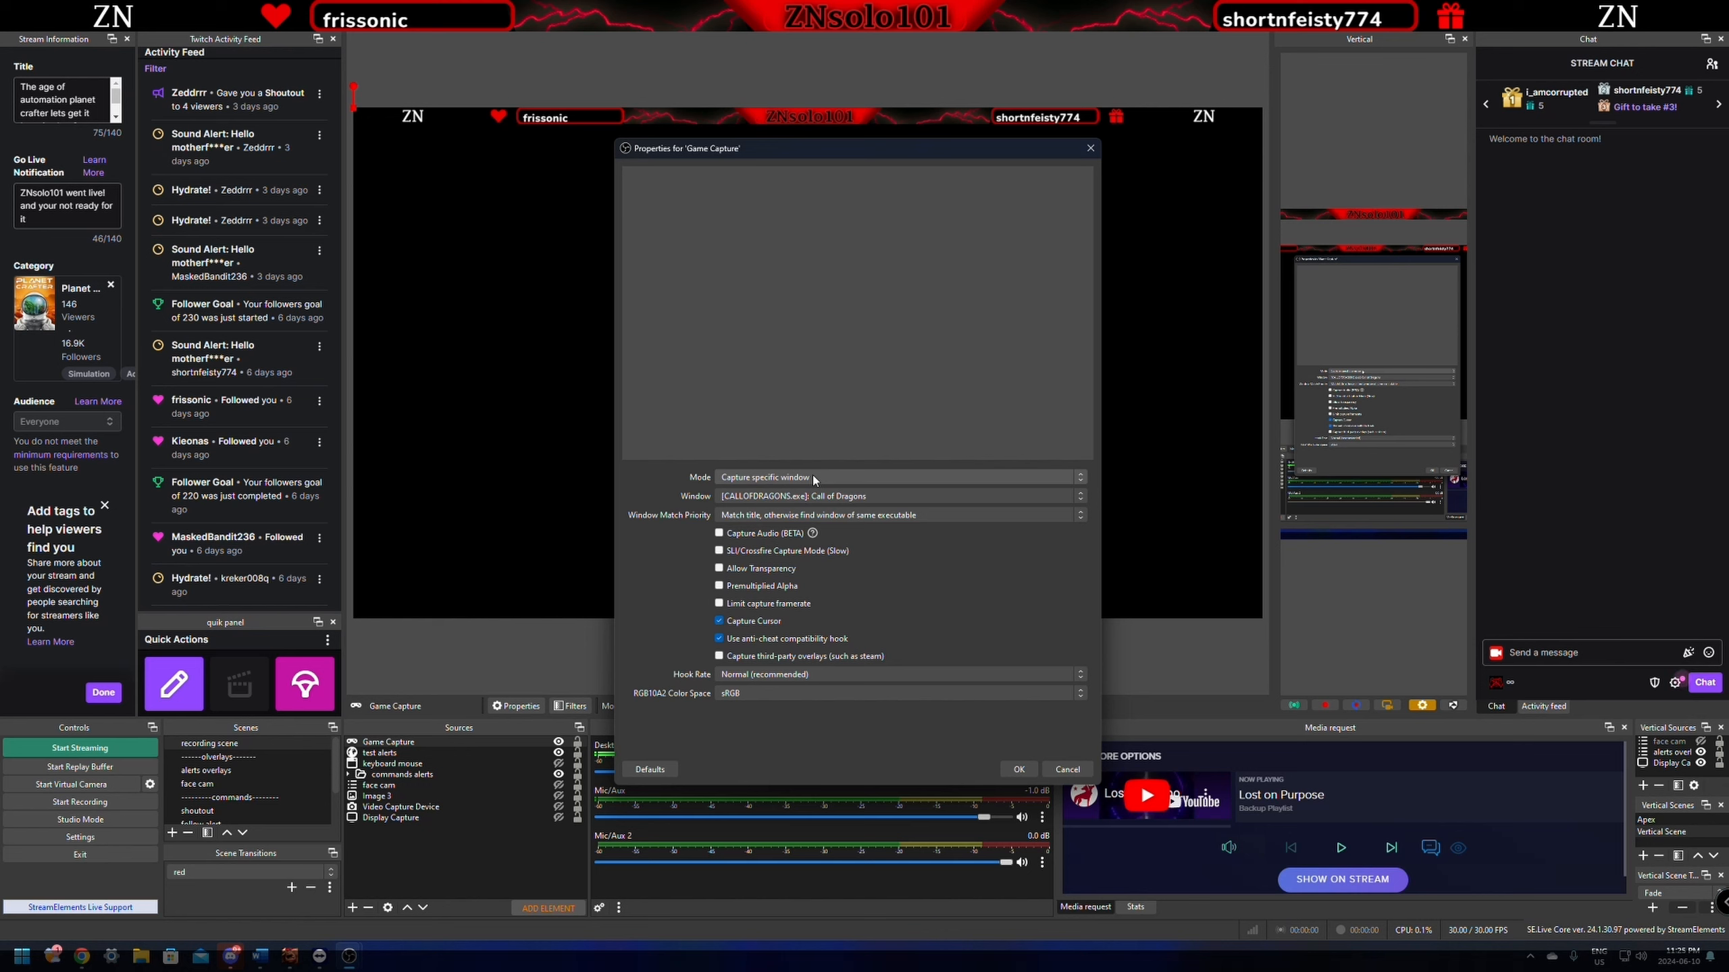
# Confirm the Game Capture properties and move the source below Display Capture in the source order
pyautogui.click(1006, 769)
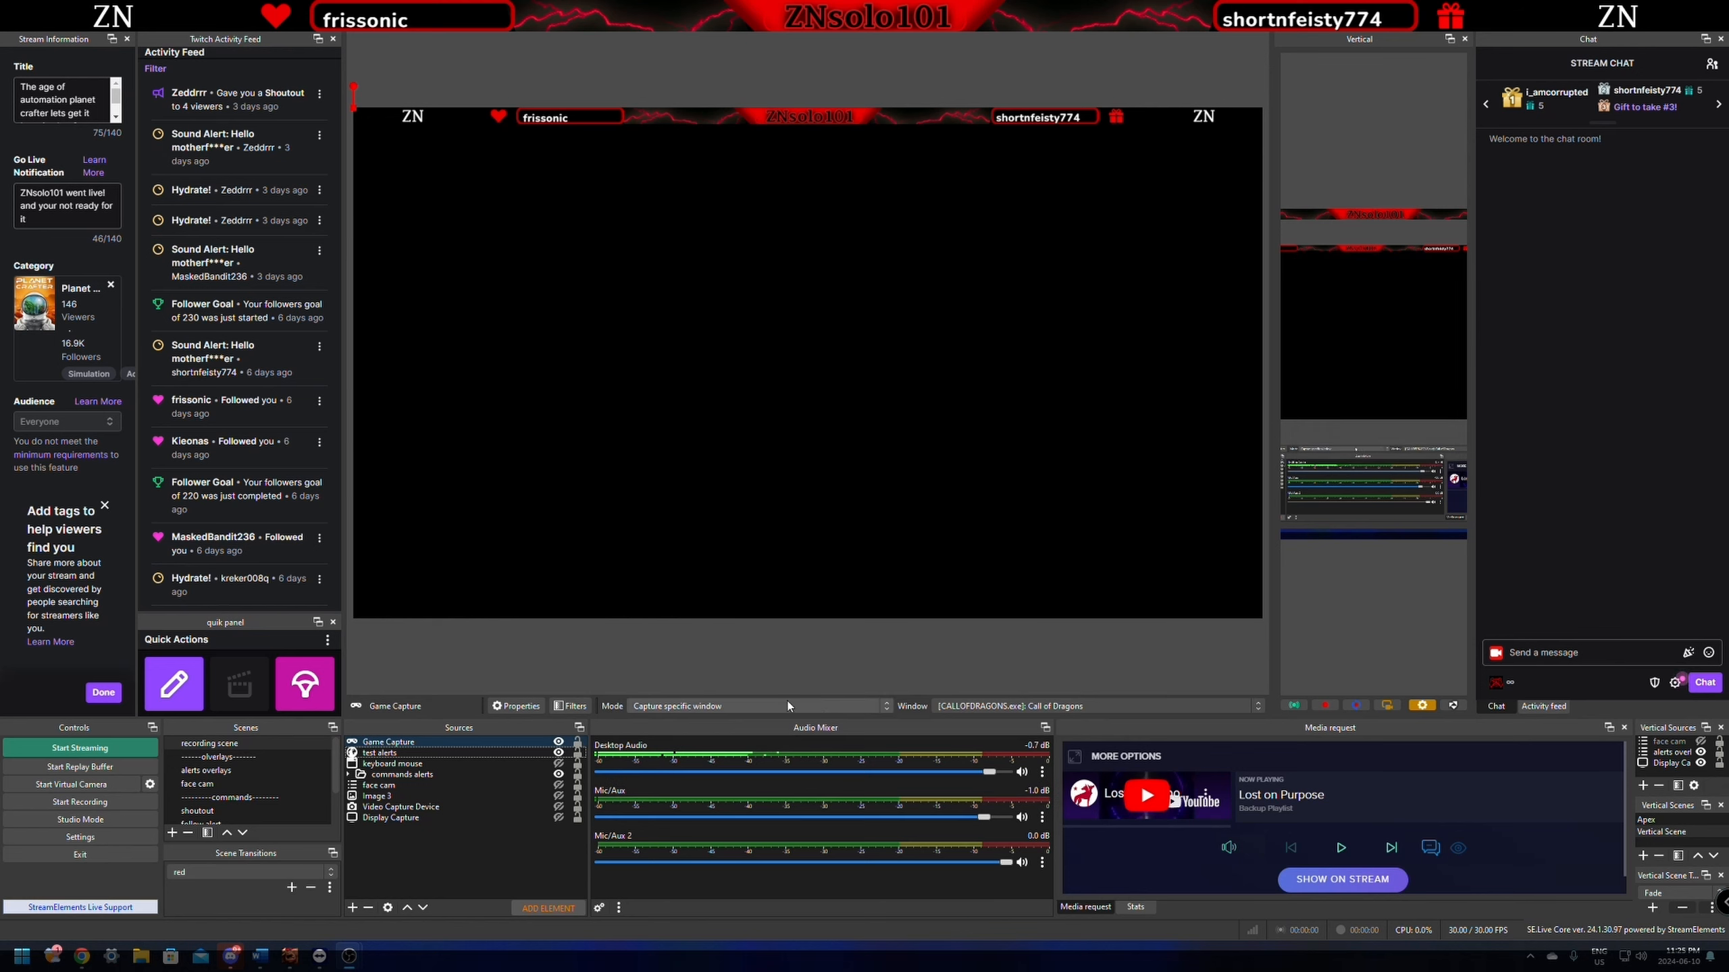
pyautogui.moveTo(440, 746); pyautogui.dragTo(454, 826)
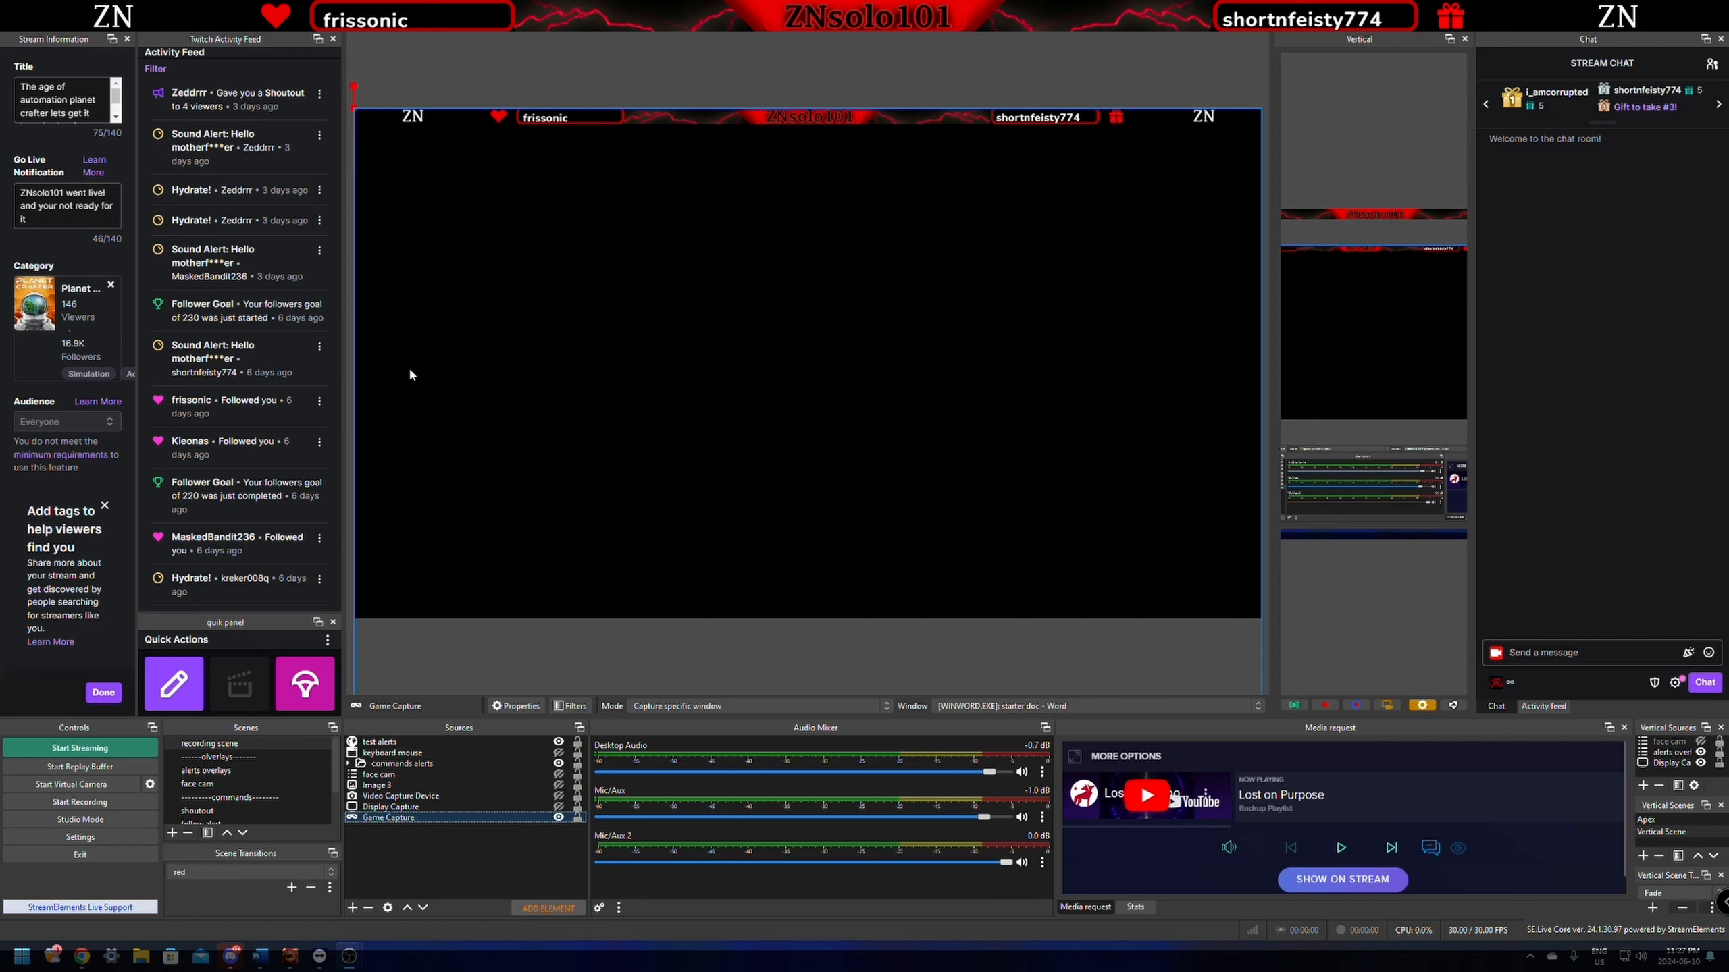
pyautogui.click(353, 88)
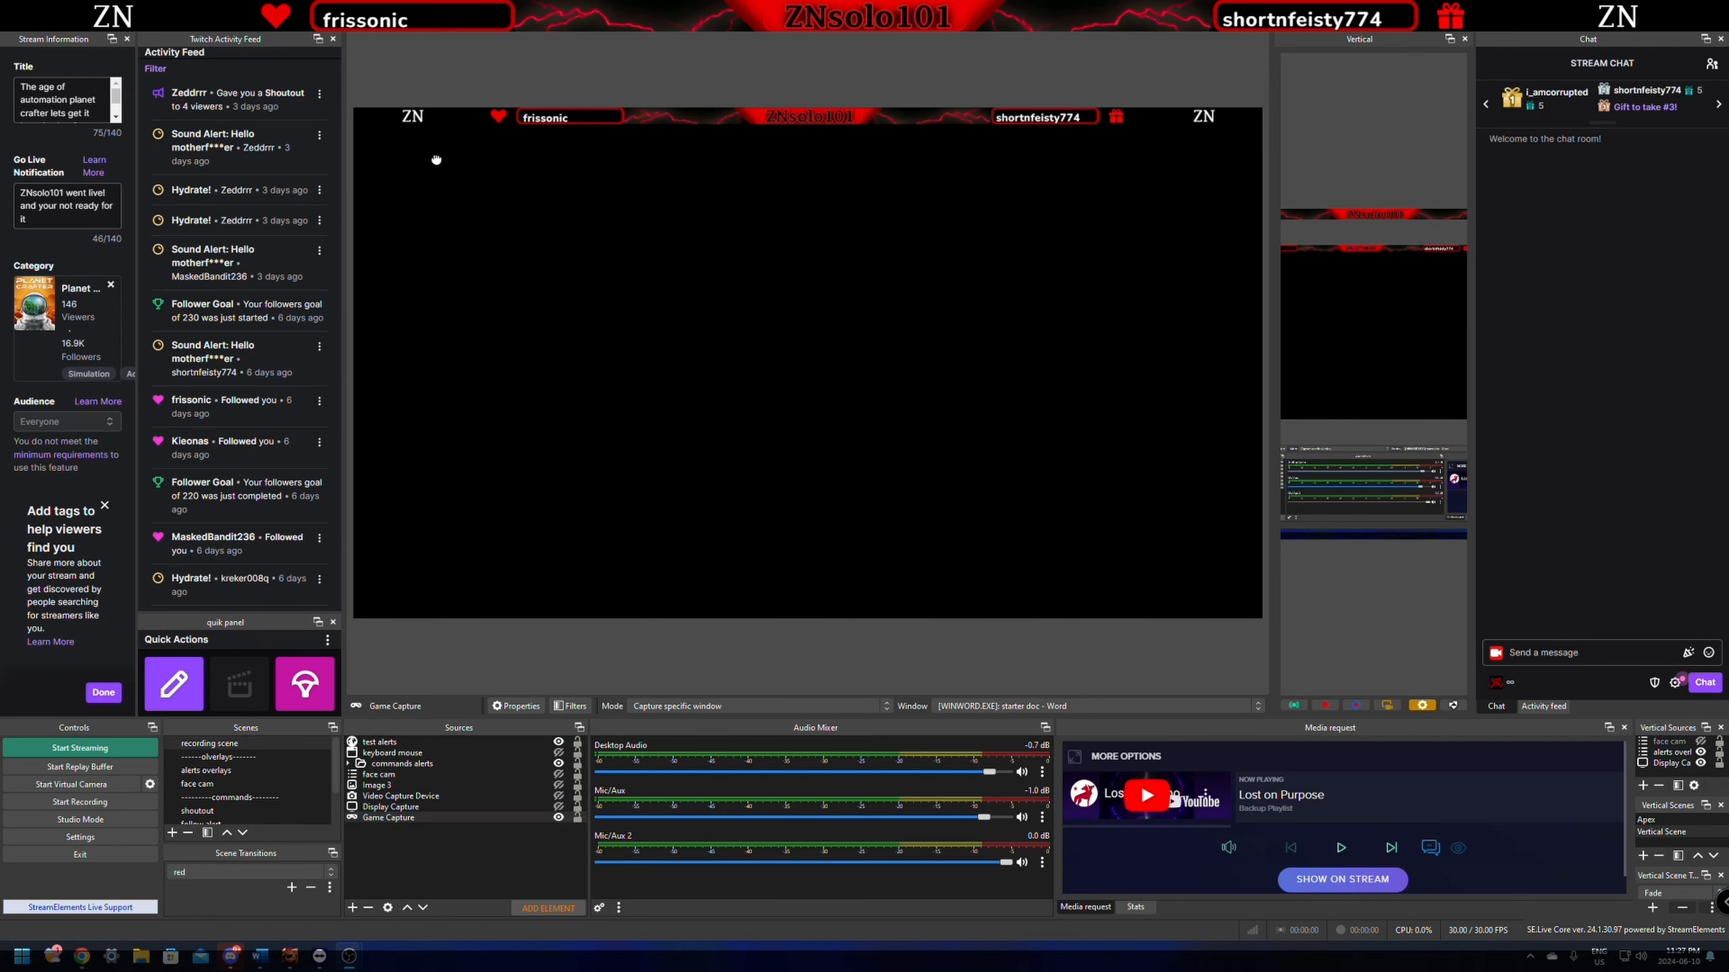
# Stretch the Game Capture source to the screen
pyautogui.click(404, 820)
pyautogui.rightClick(404, 820)
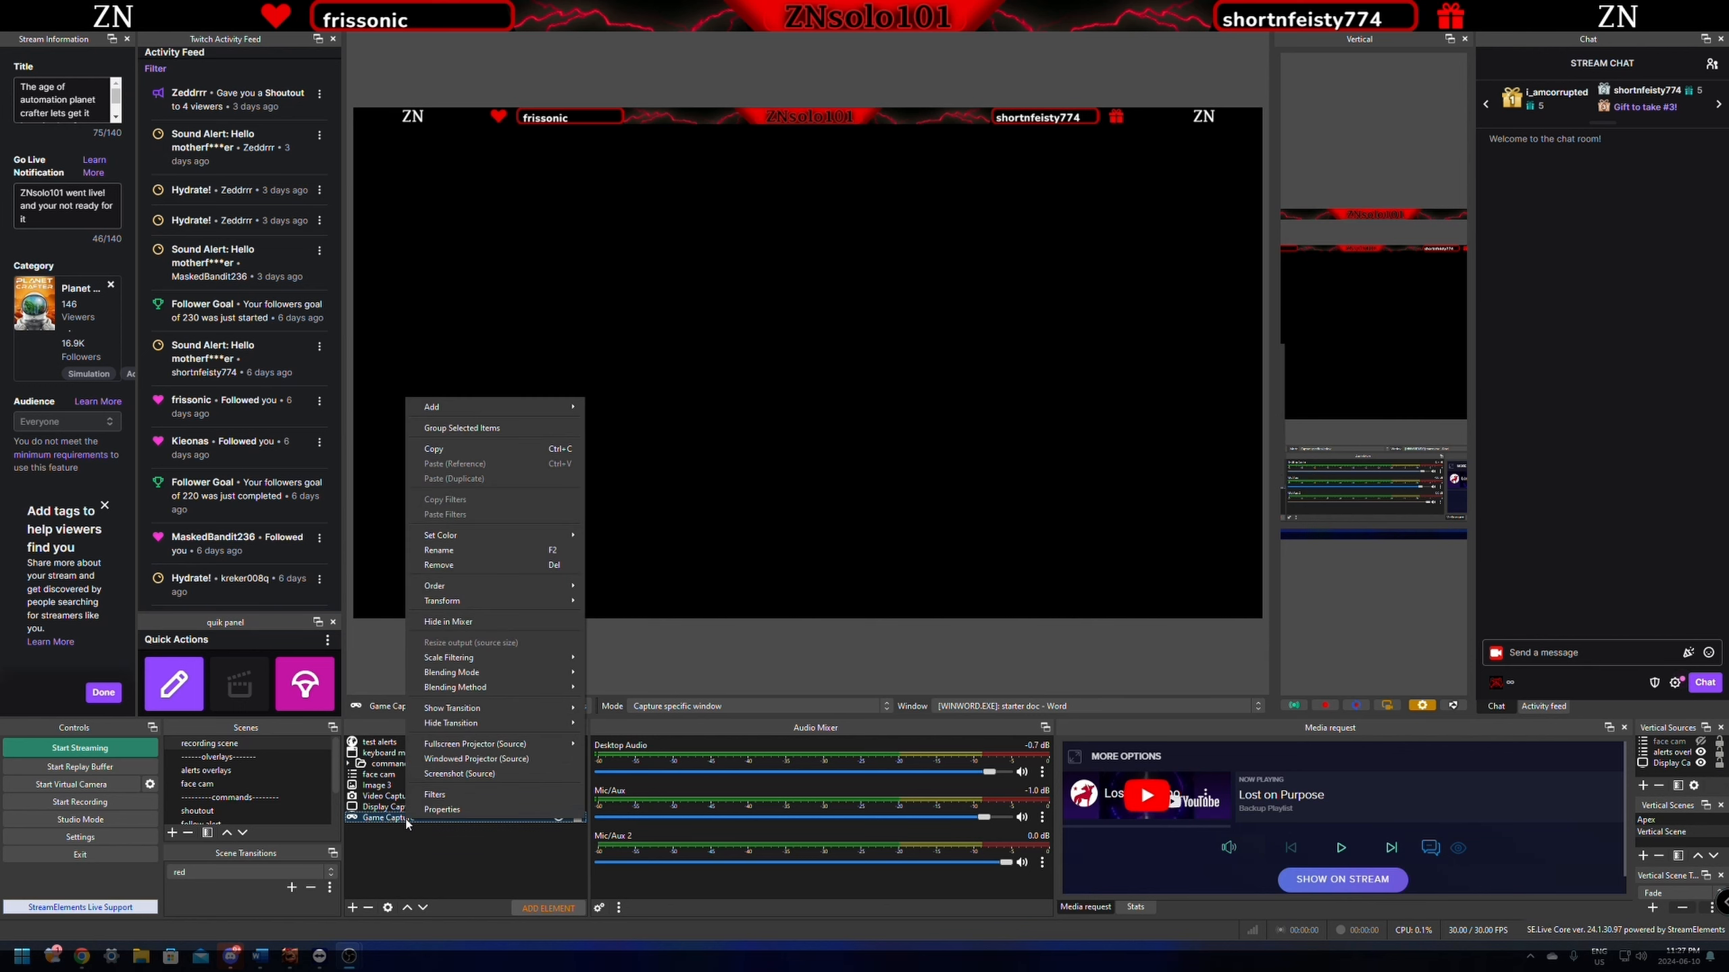
pyautogui.moveTo(509, 608)
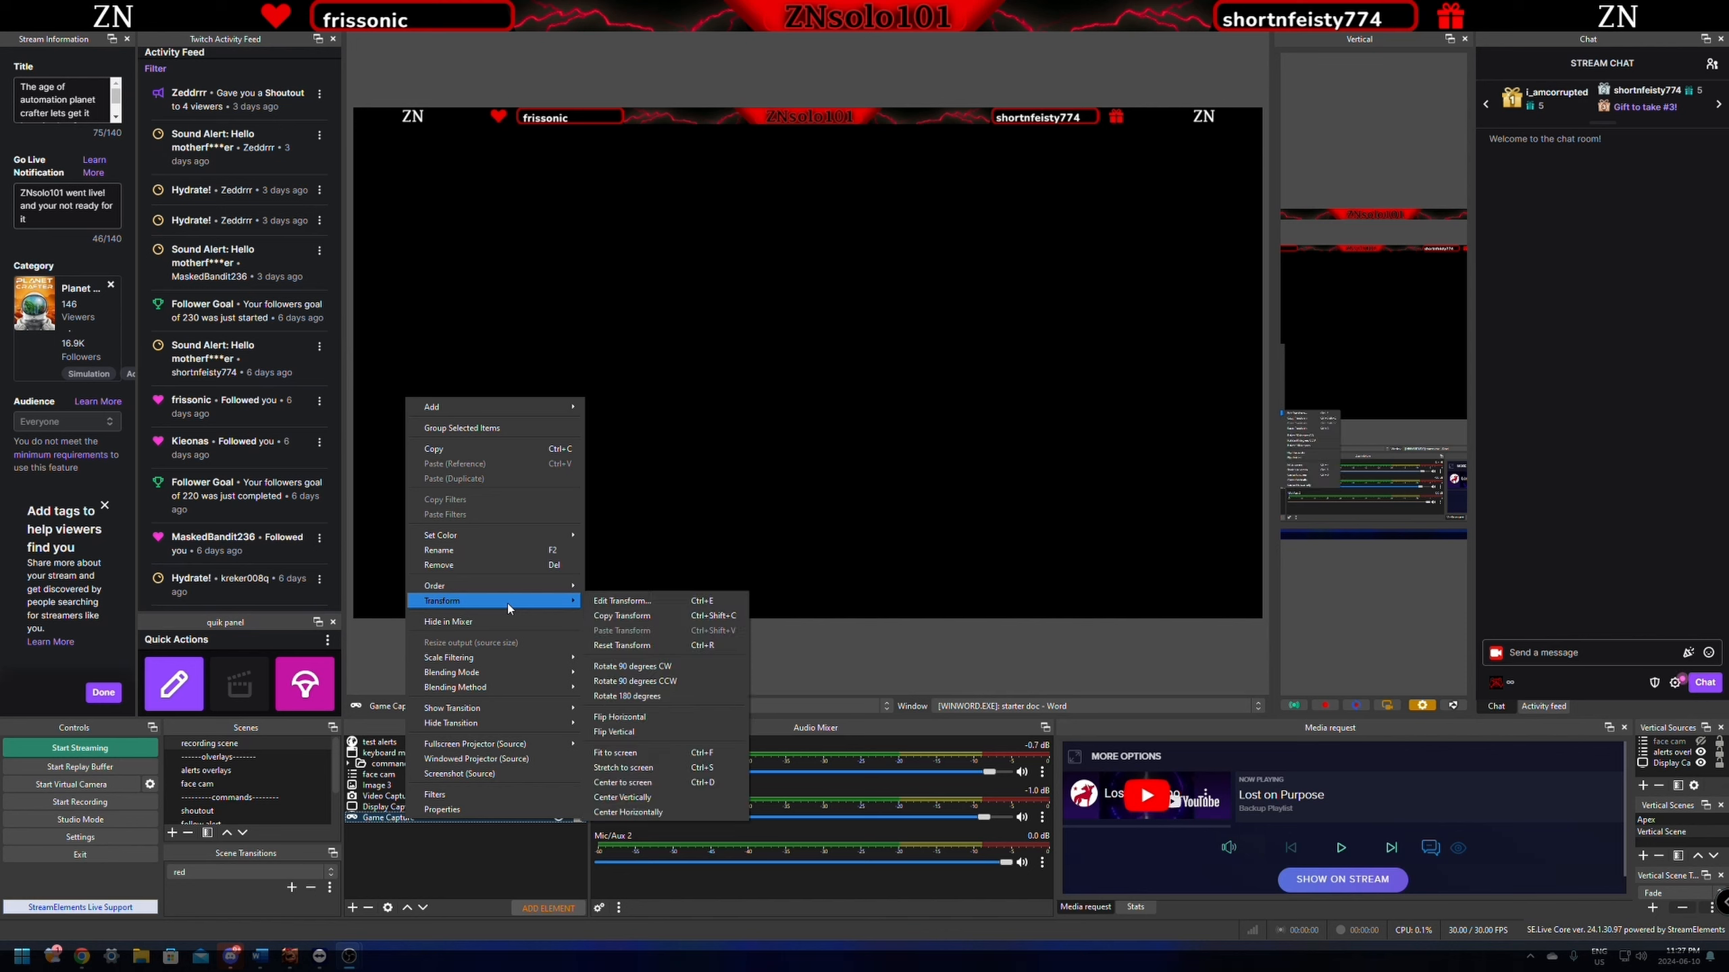
pyautogui.click(634, 767)
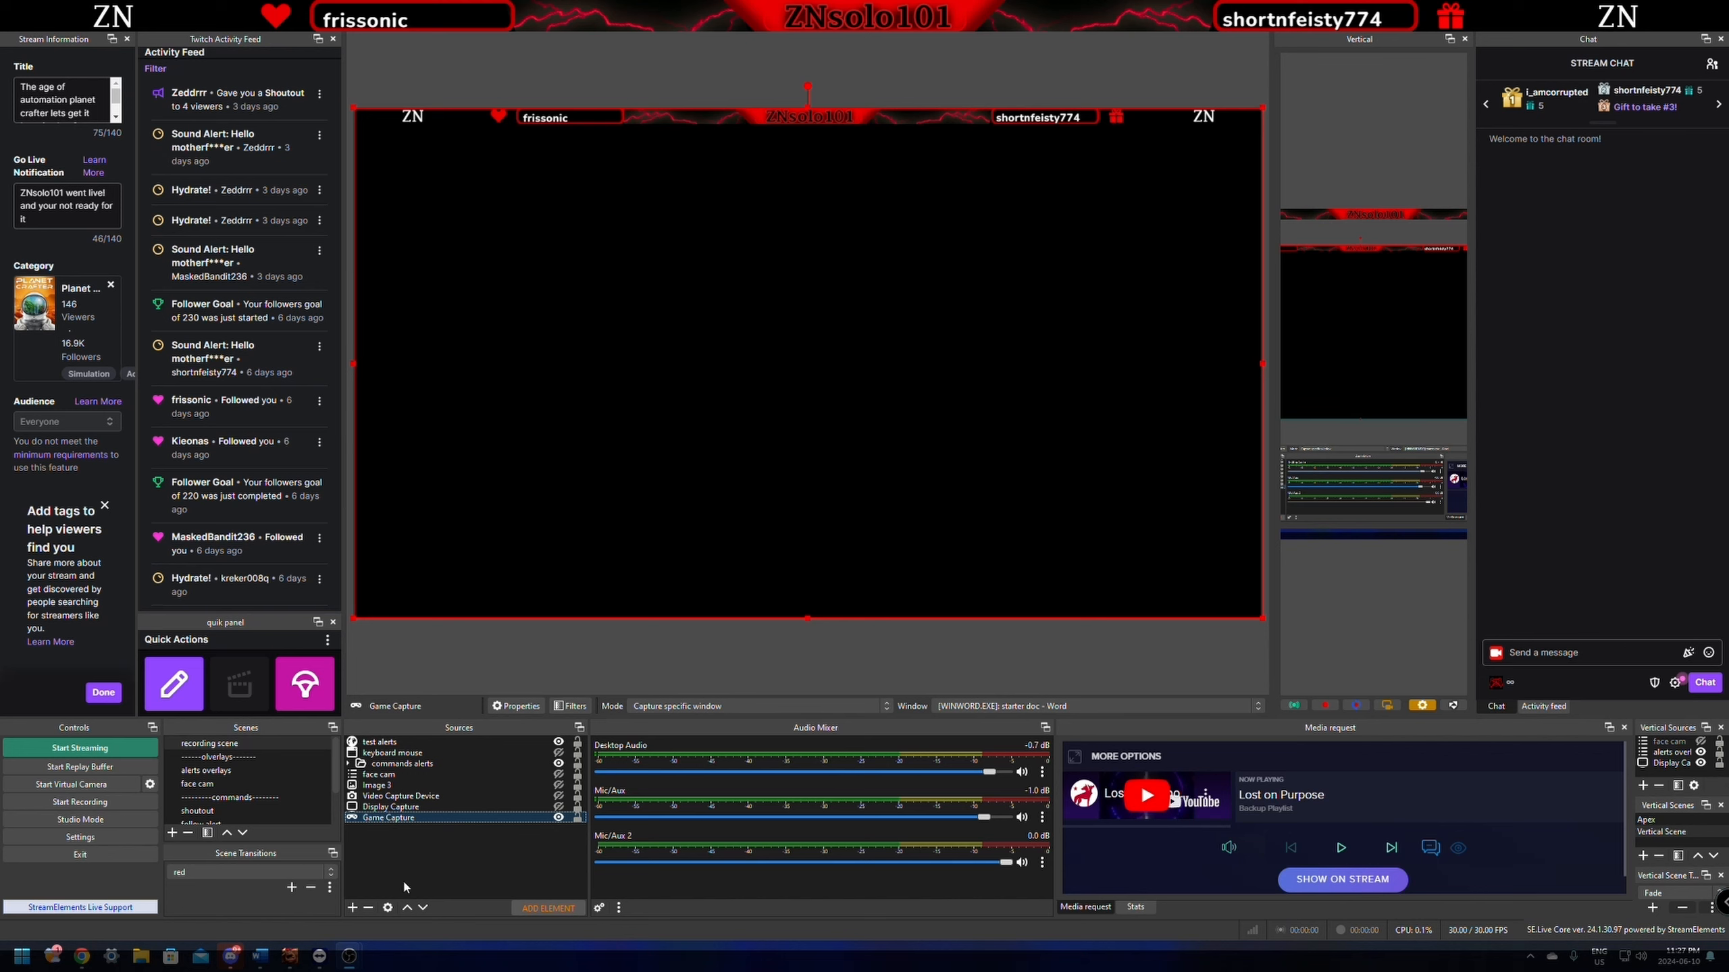
# Change the Game Capture source's captured window to [CALLOFDRAGONS.exe]: Call of Dragons and confirm its properties
pyautogui.doubleClick(390, 818)
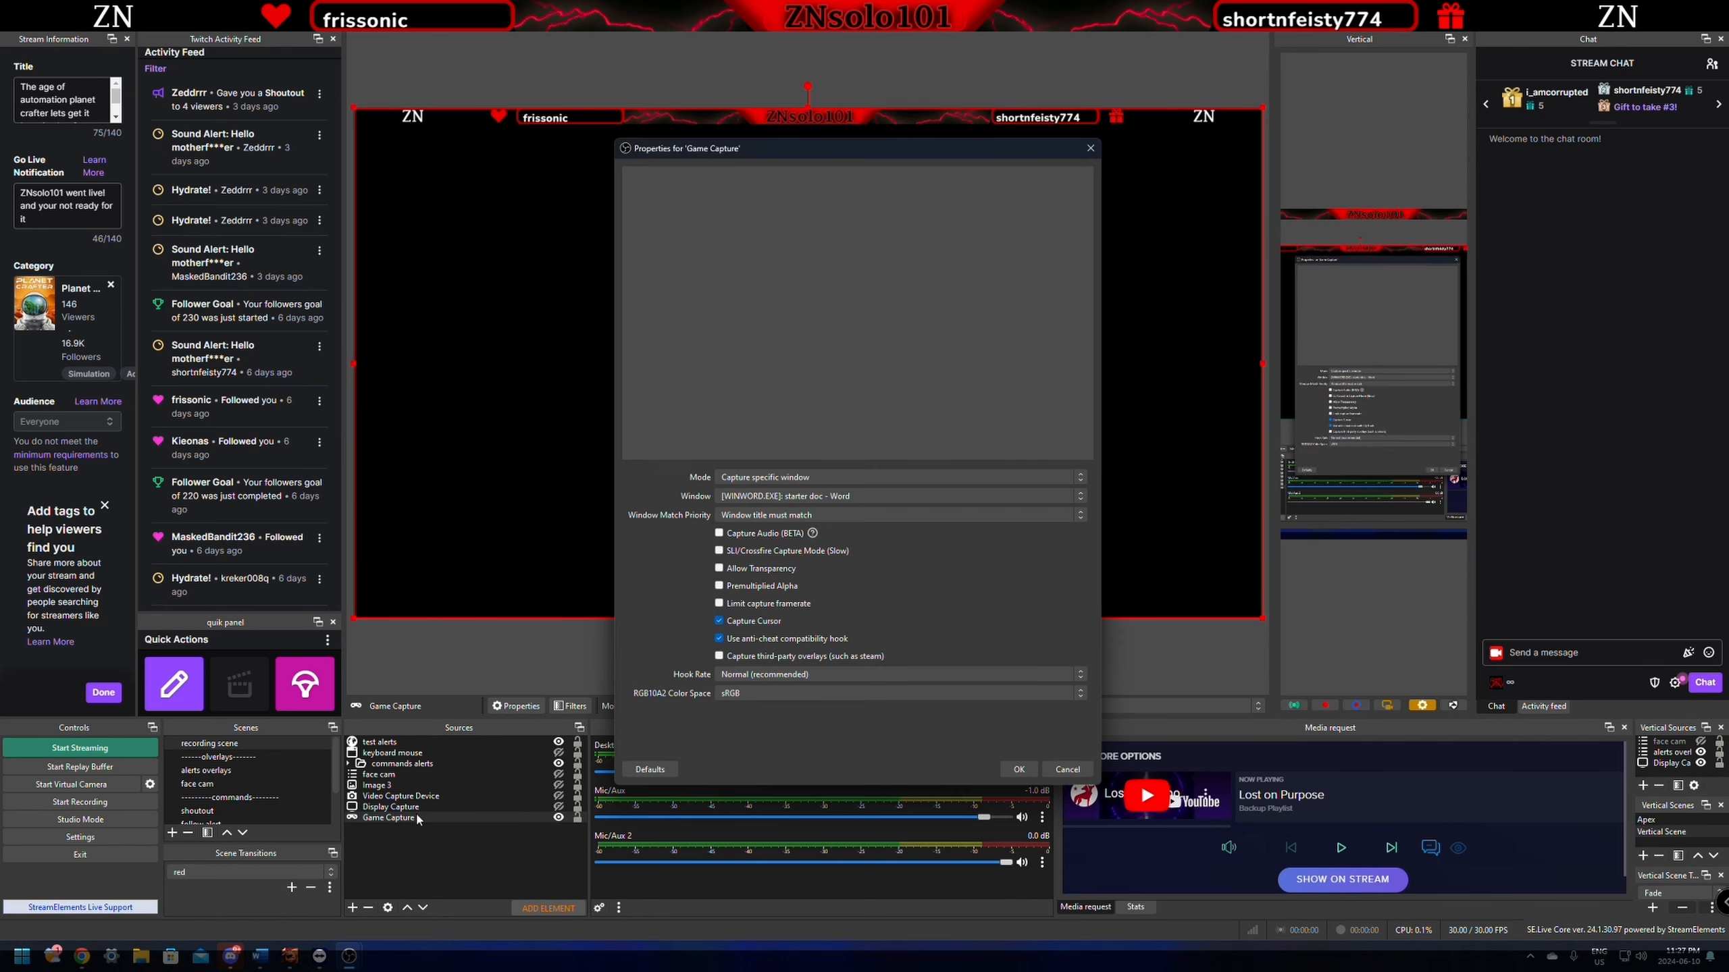
pyautogui.click(773, 497)
pyautogui.click(790, 547)
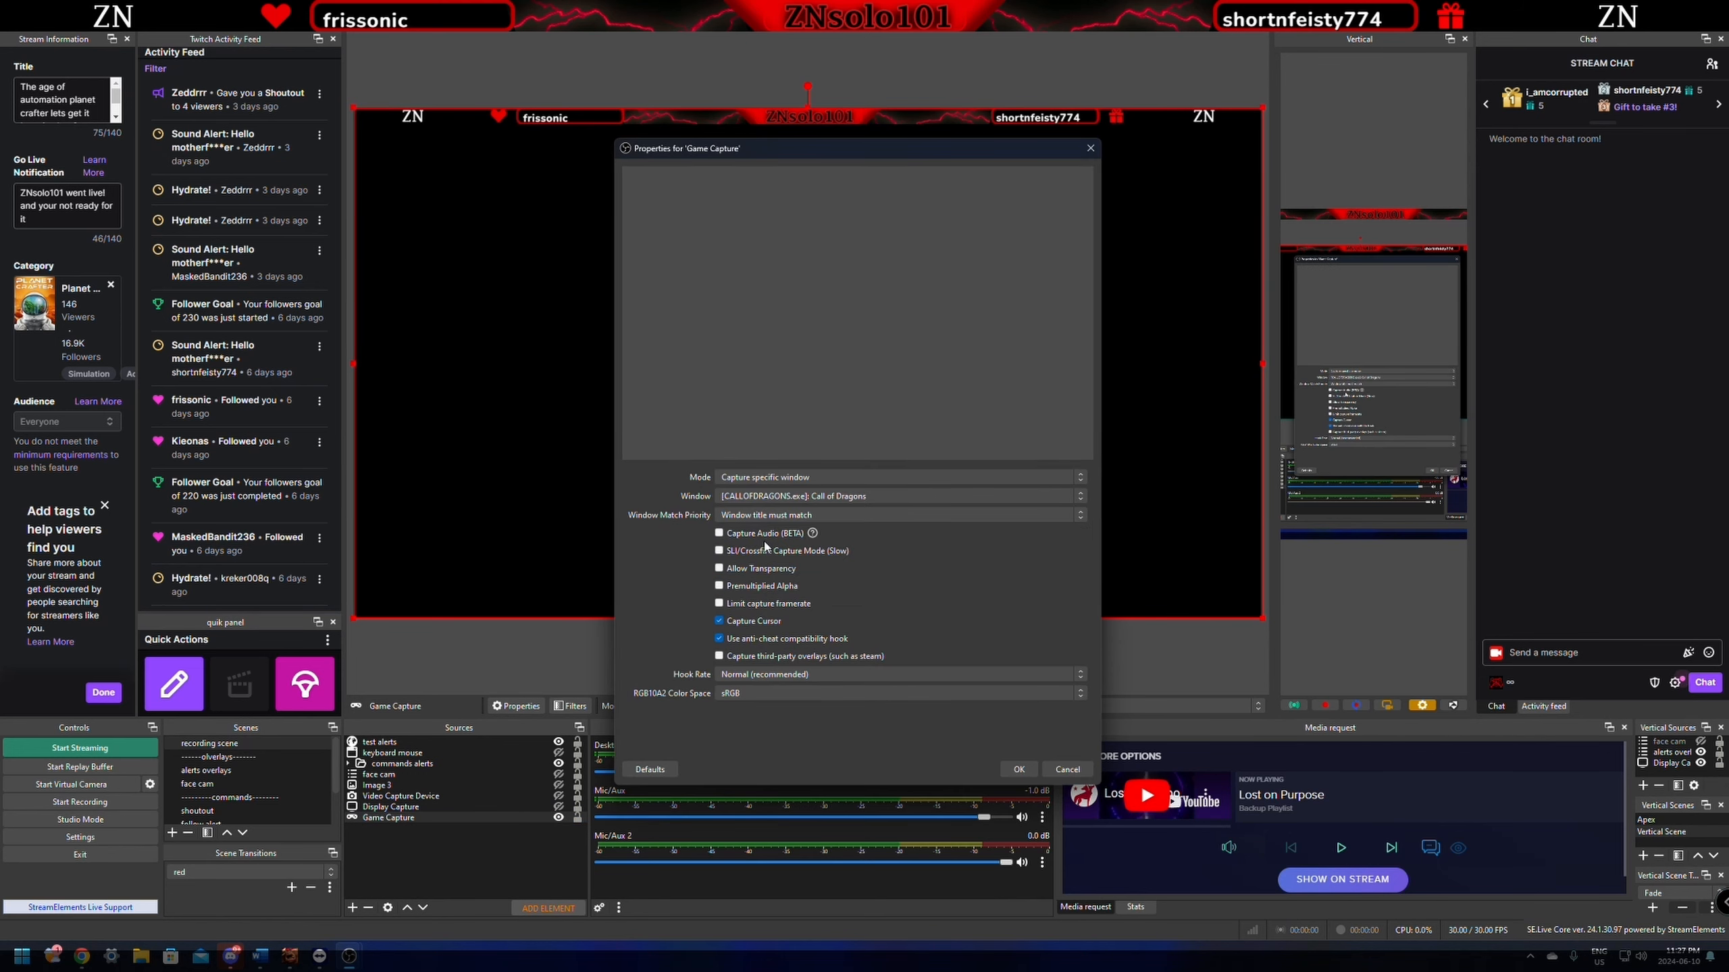
pyautogui.click(1014, 769)
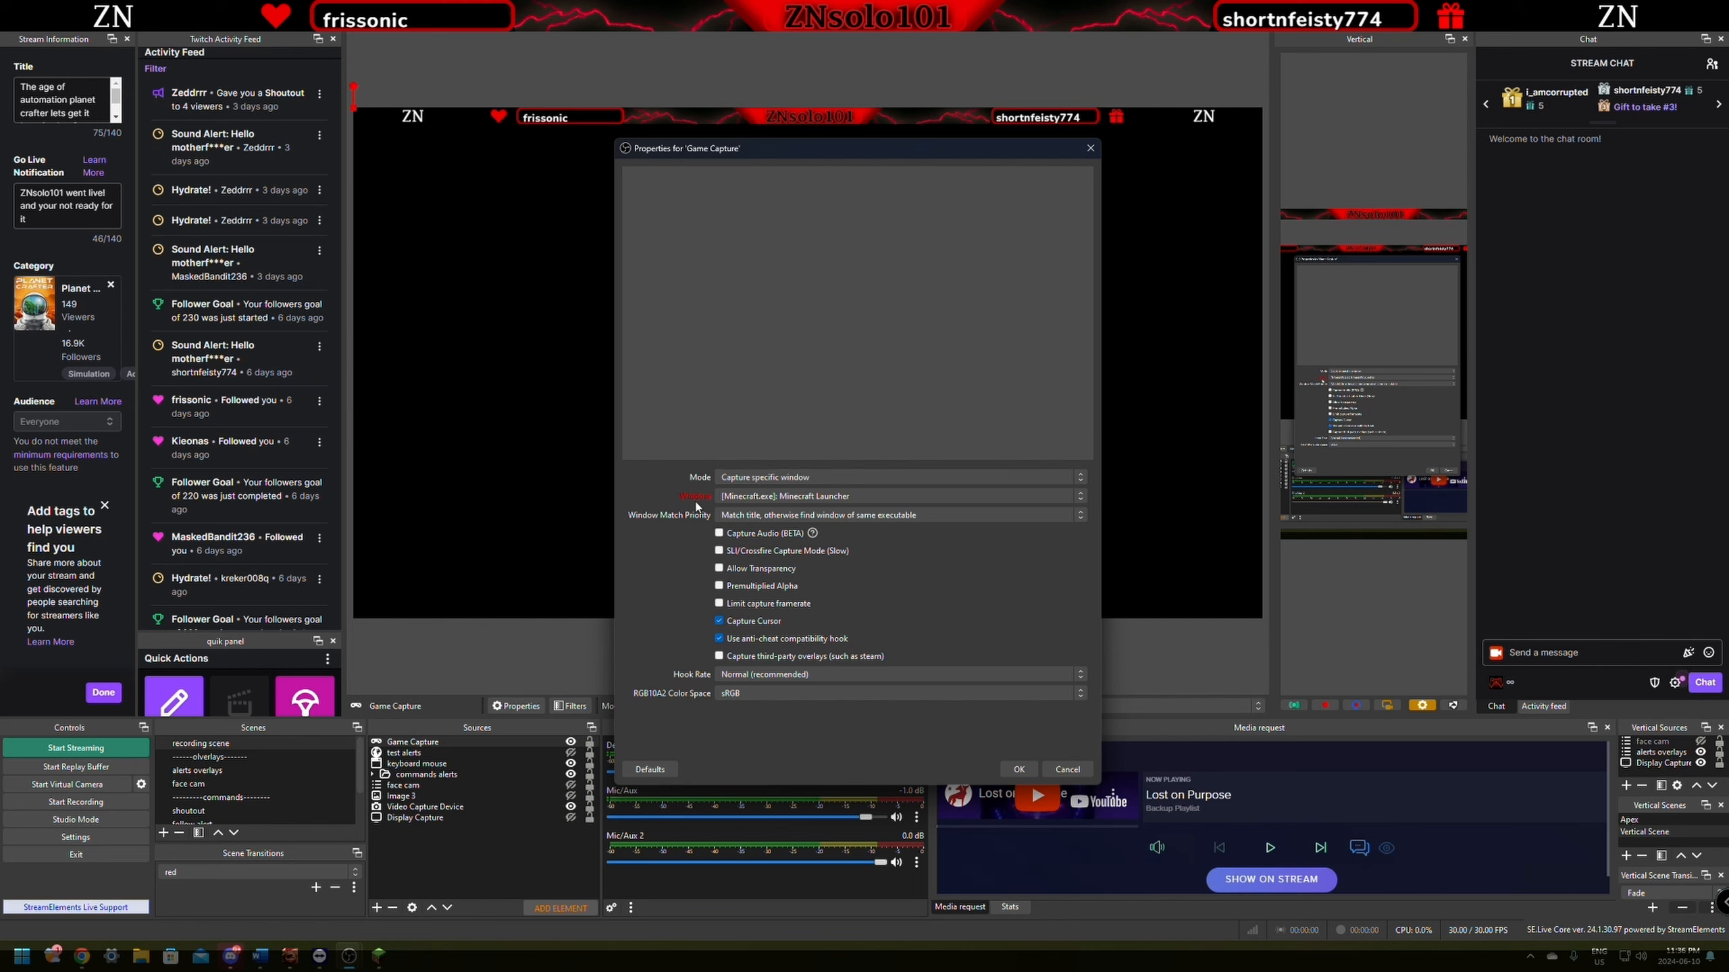
# Set the Game Capture source's window to [javaw.exe]: Minecraft 1.20.6 instead of the Minecraft Launcher
pyautogui.click(767, 497)
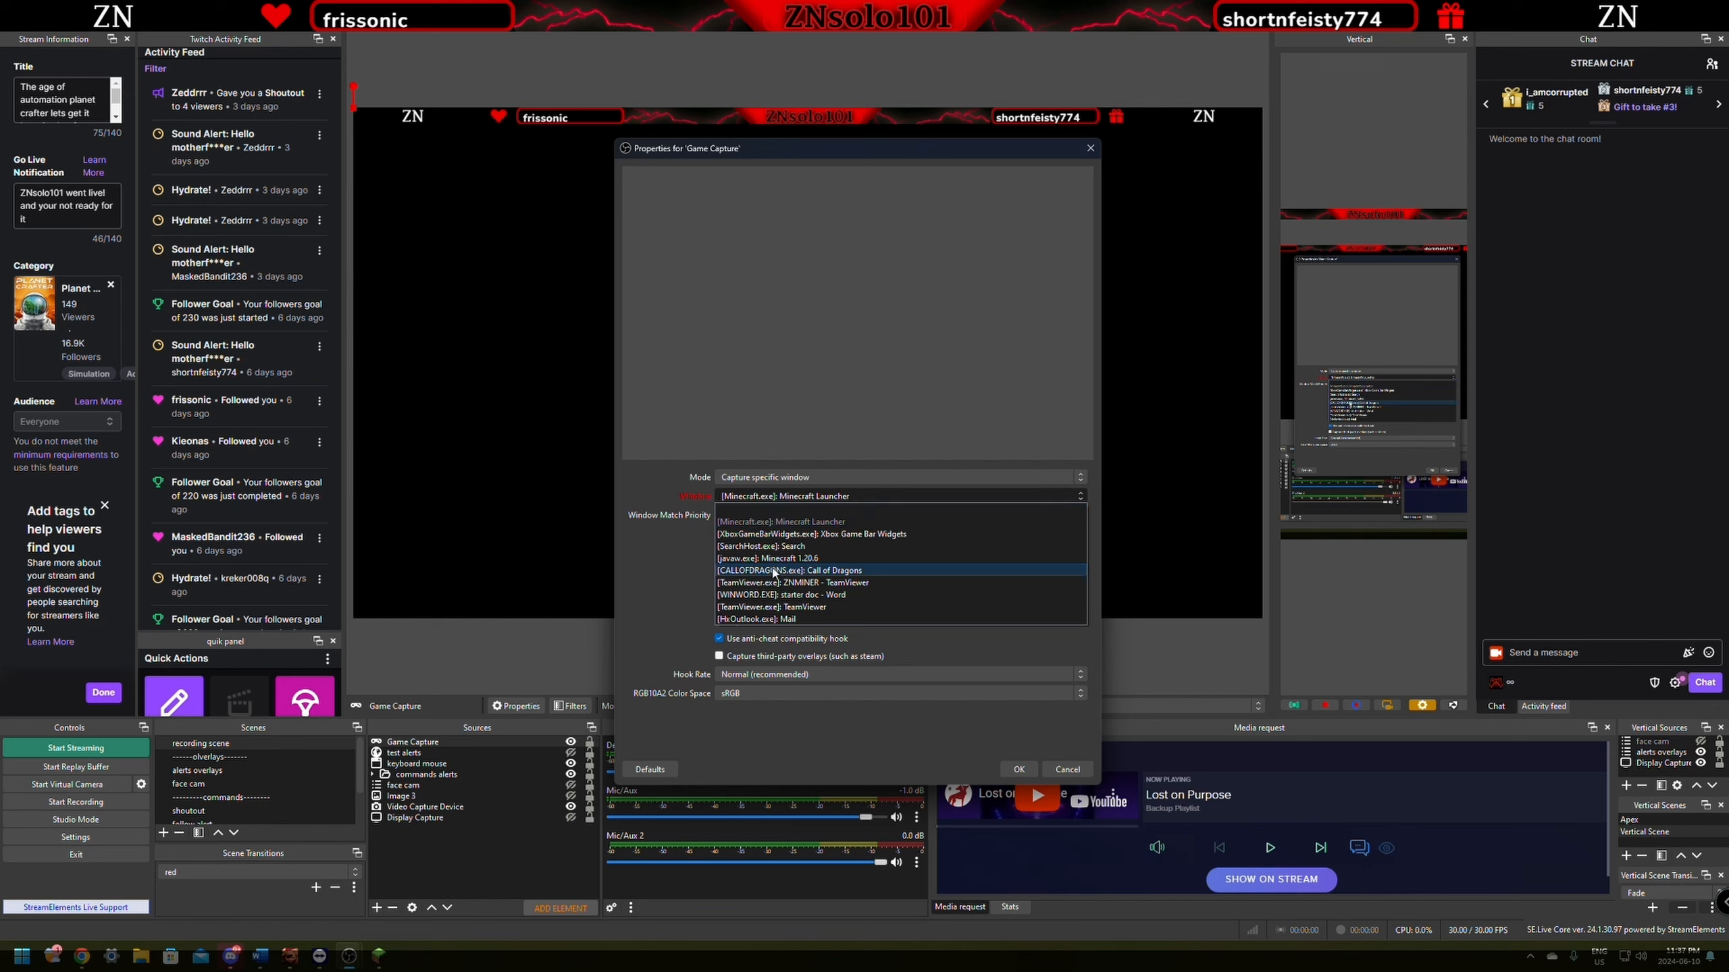
pyautogui.click(786, 525)
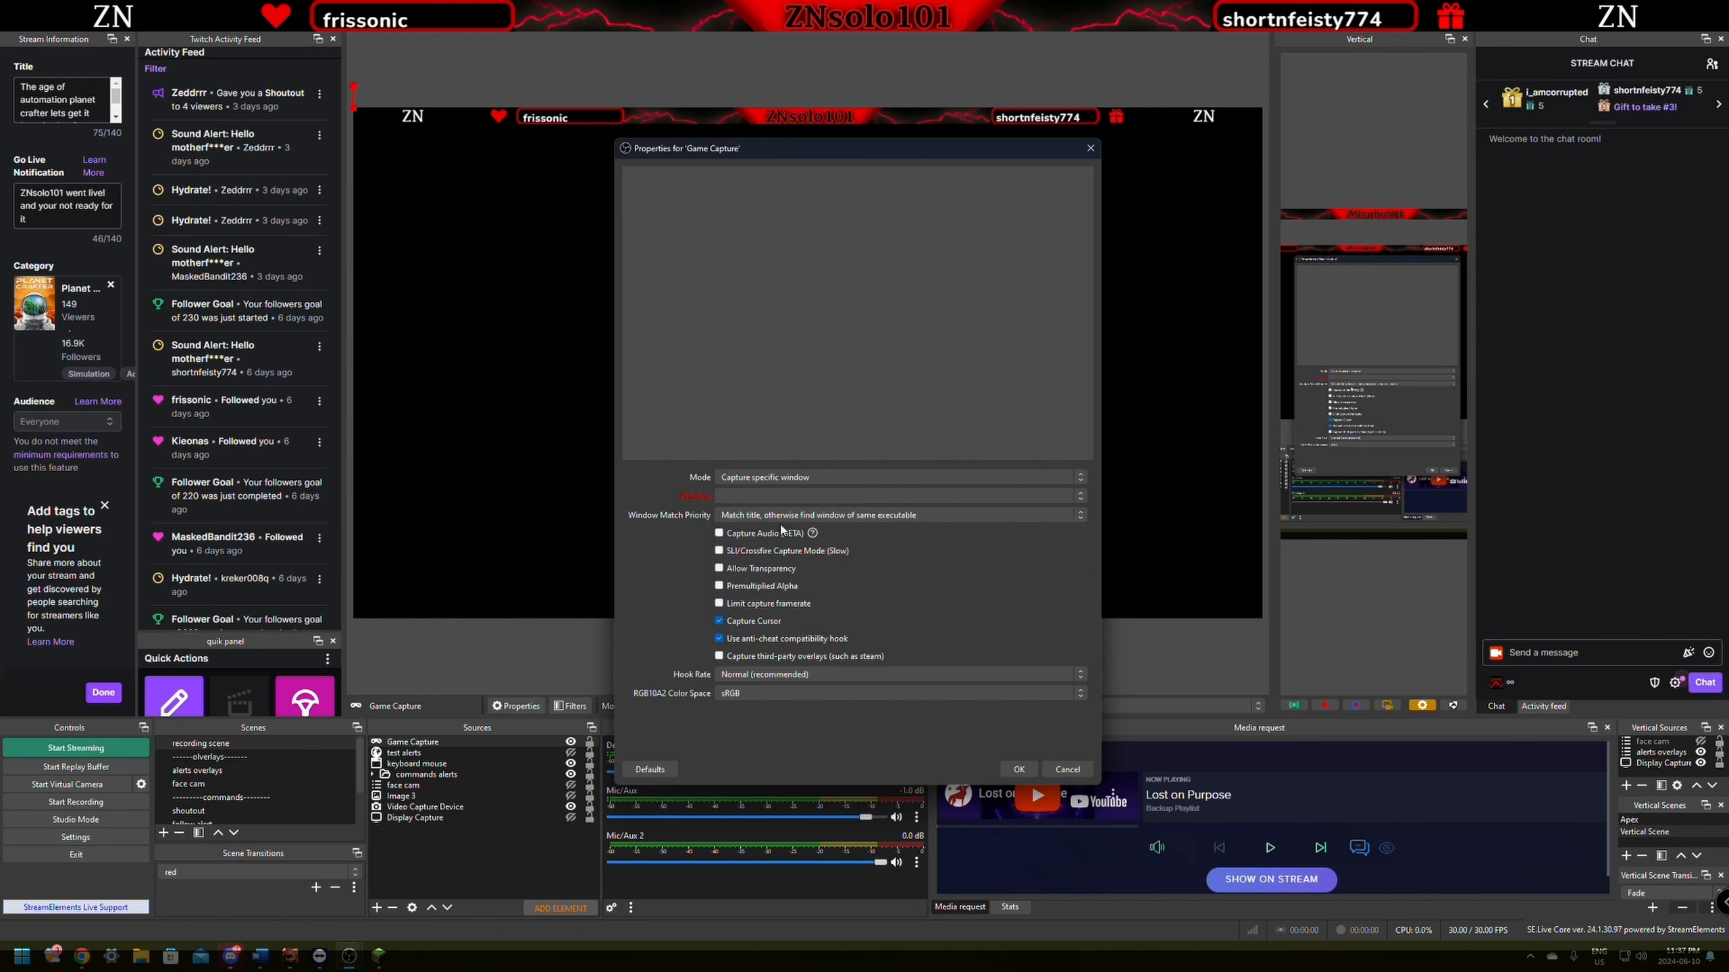
pyautogui.click(792, 497)
pyautogui.click(786, 522)
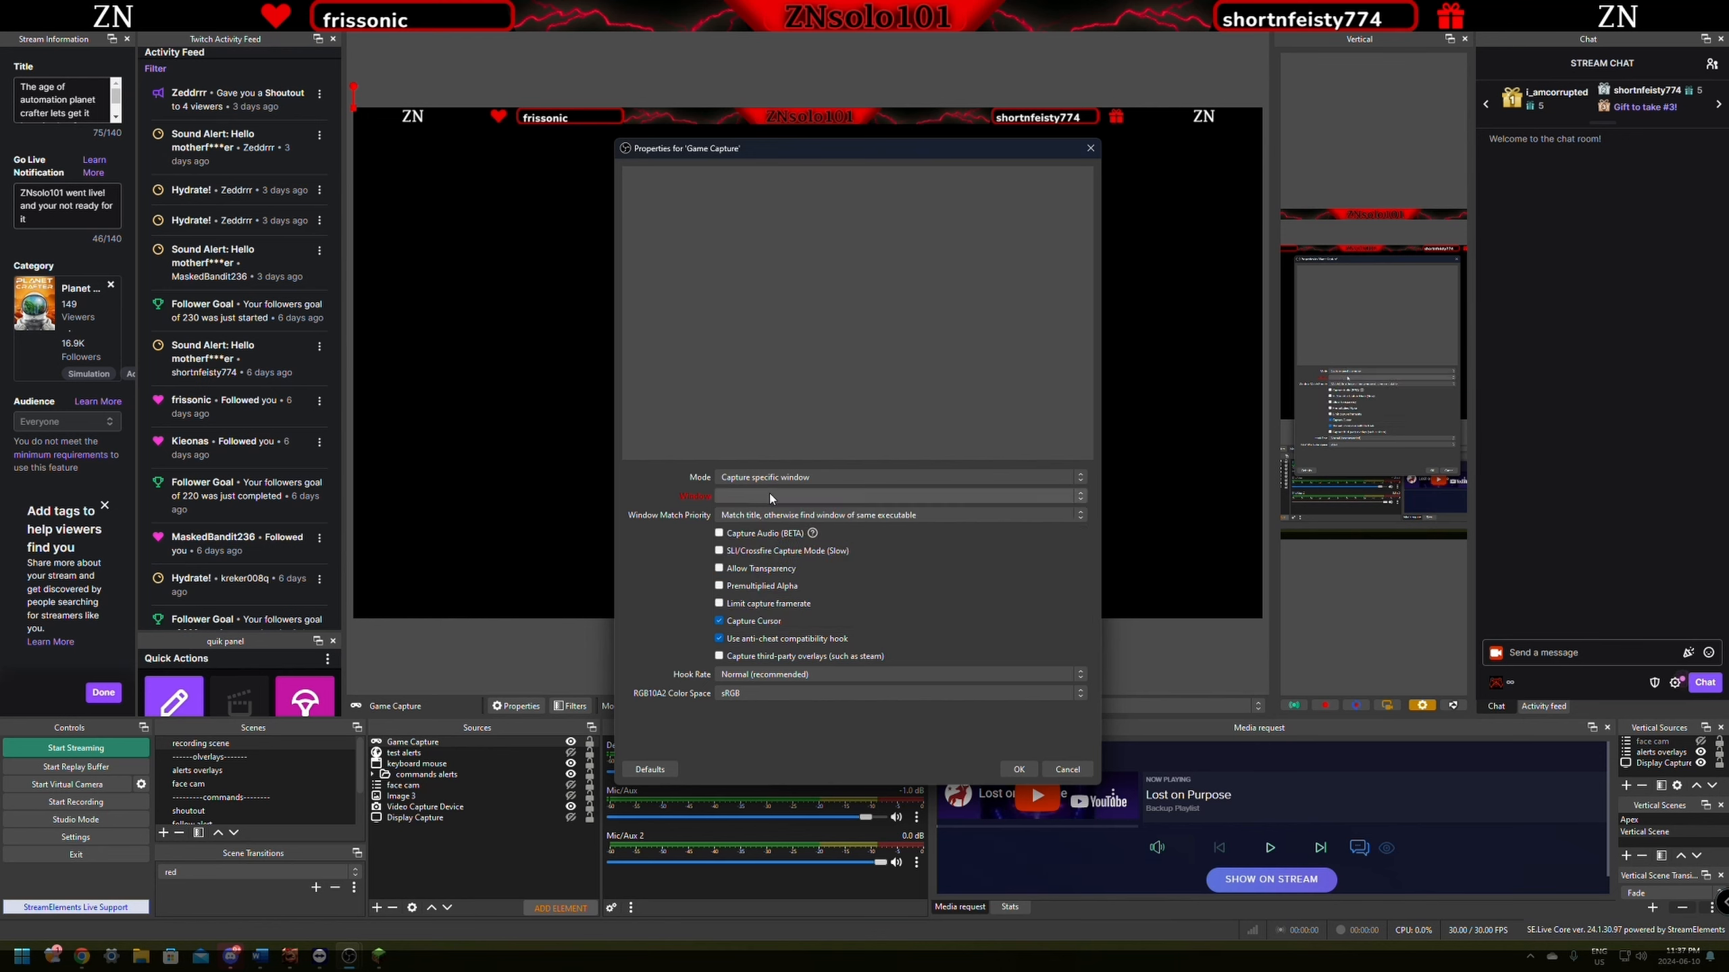
pyautogui.click(791, 495)
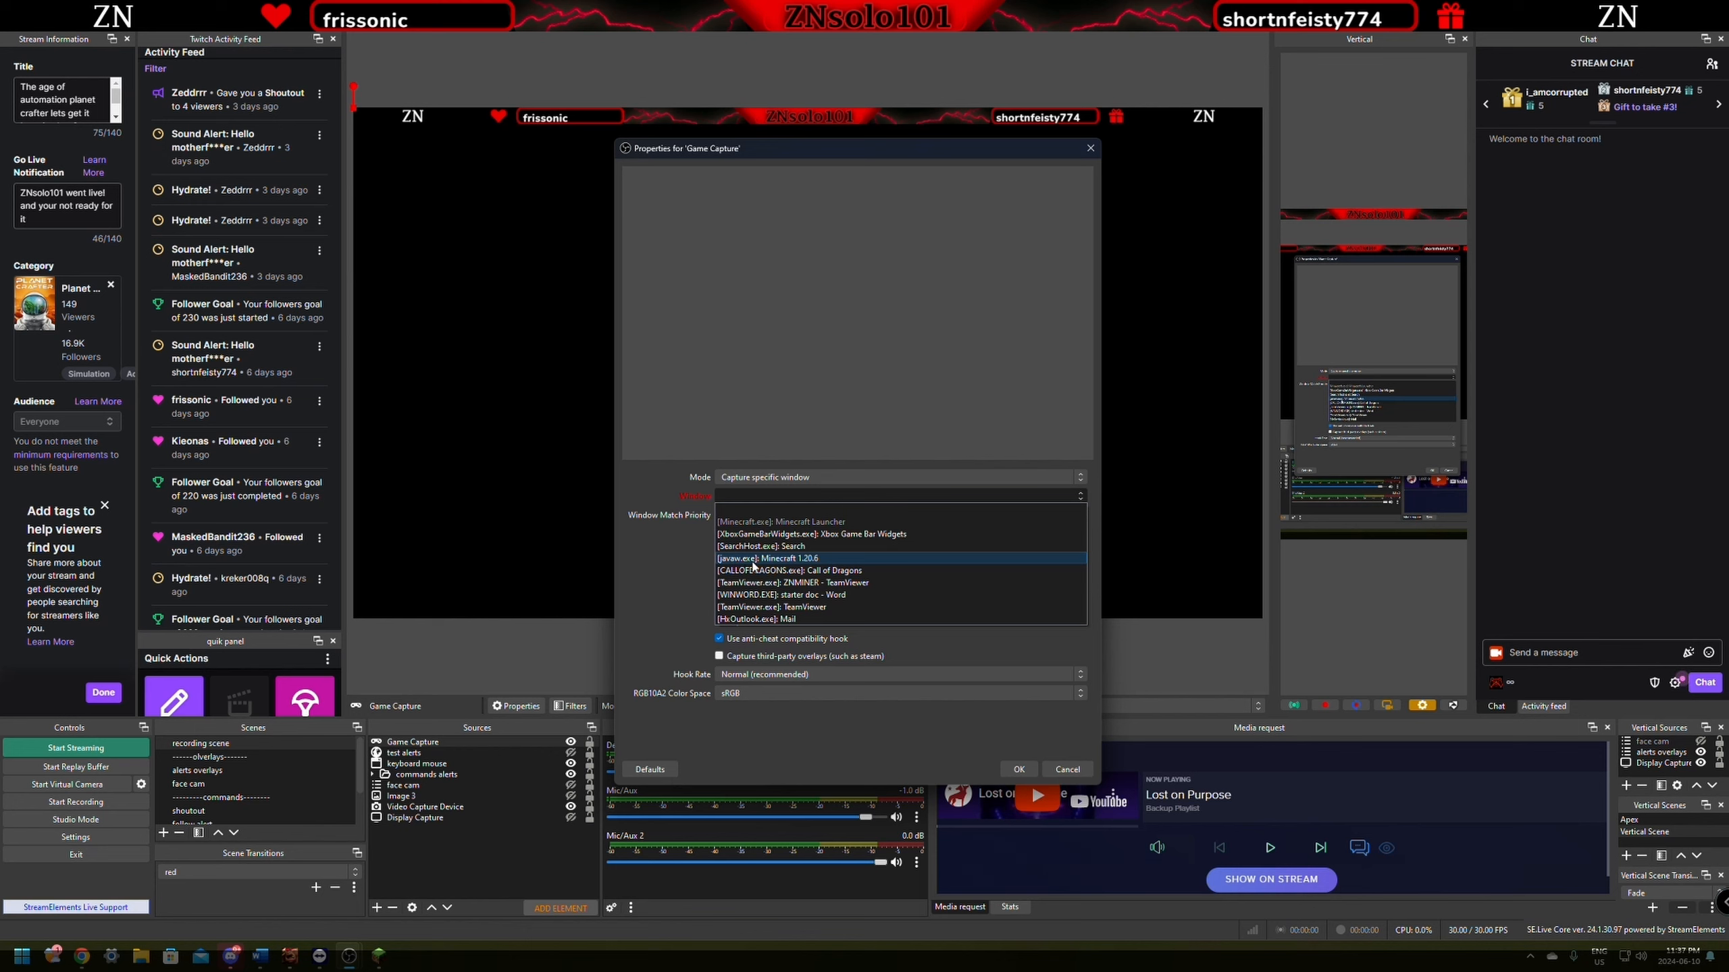
pyautogui.click(789, 560)
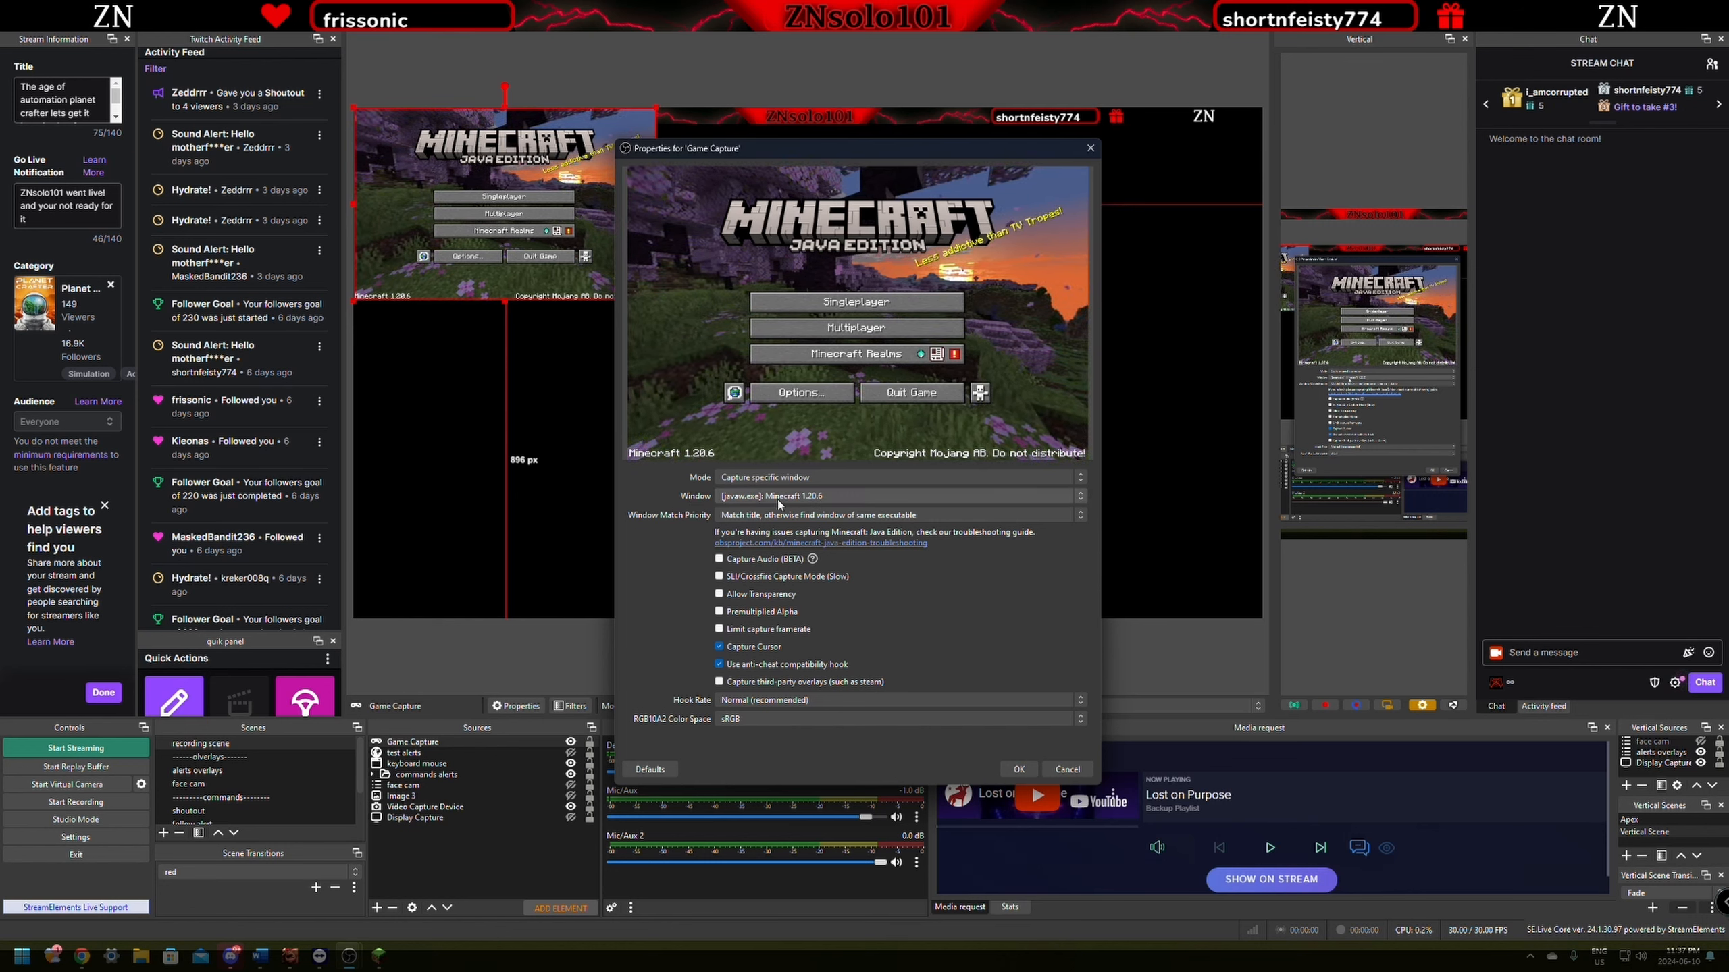
# Keep [javaw.exe]: Minecraft 1.20.6 as the Game Capture source's window and confirm its properties
pyautogui.click(834, 498)
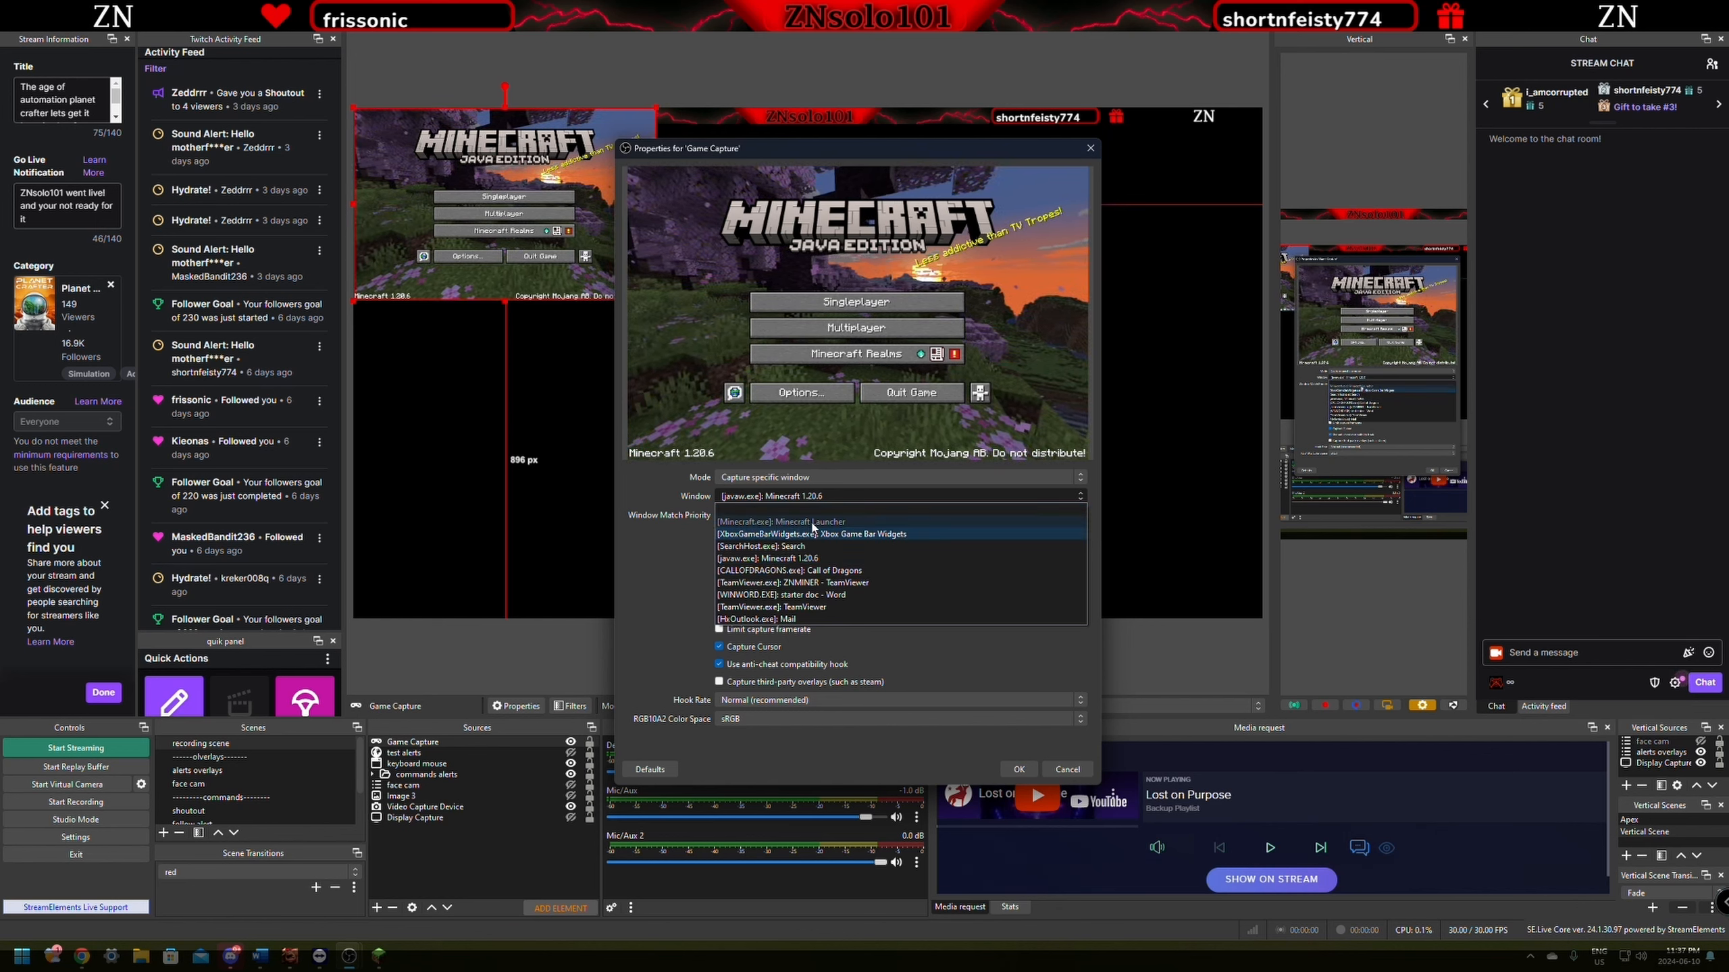
pyautogui.click(789, 560)
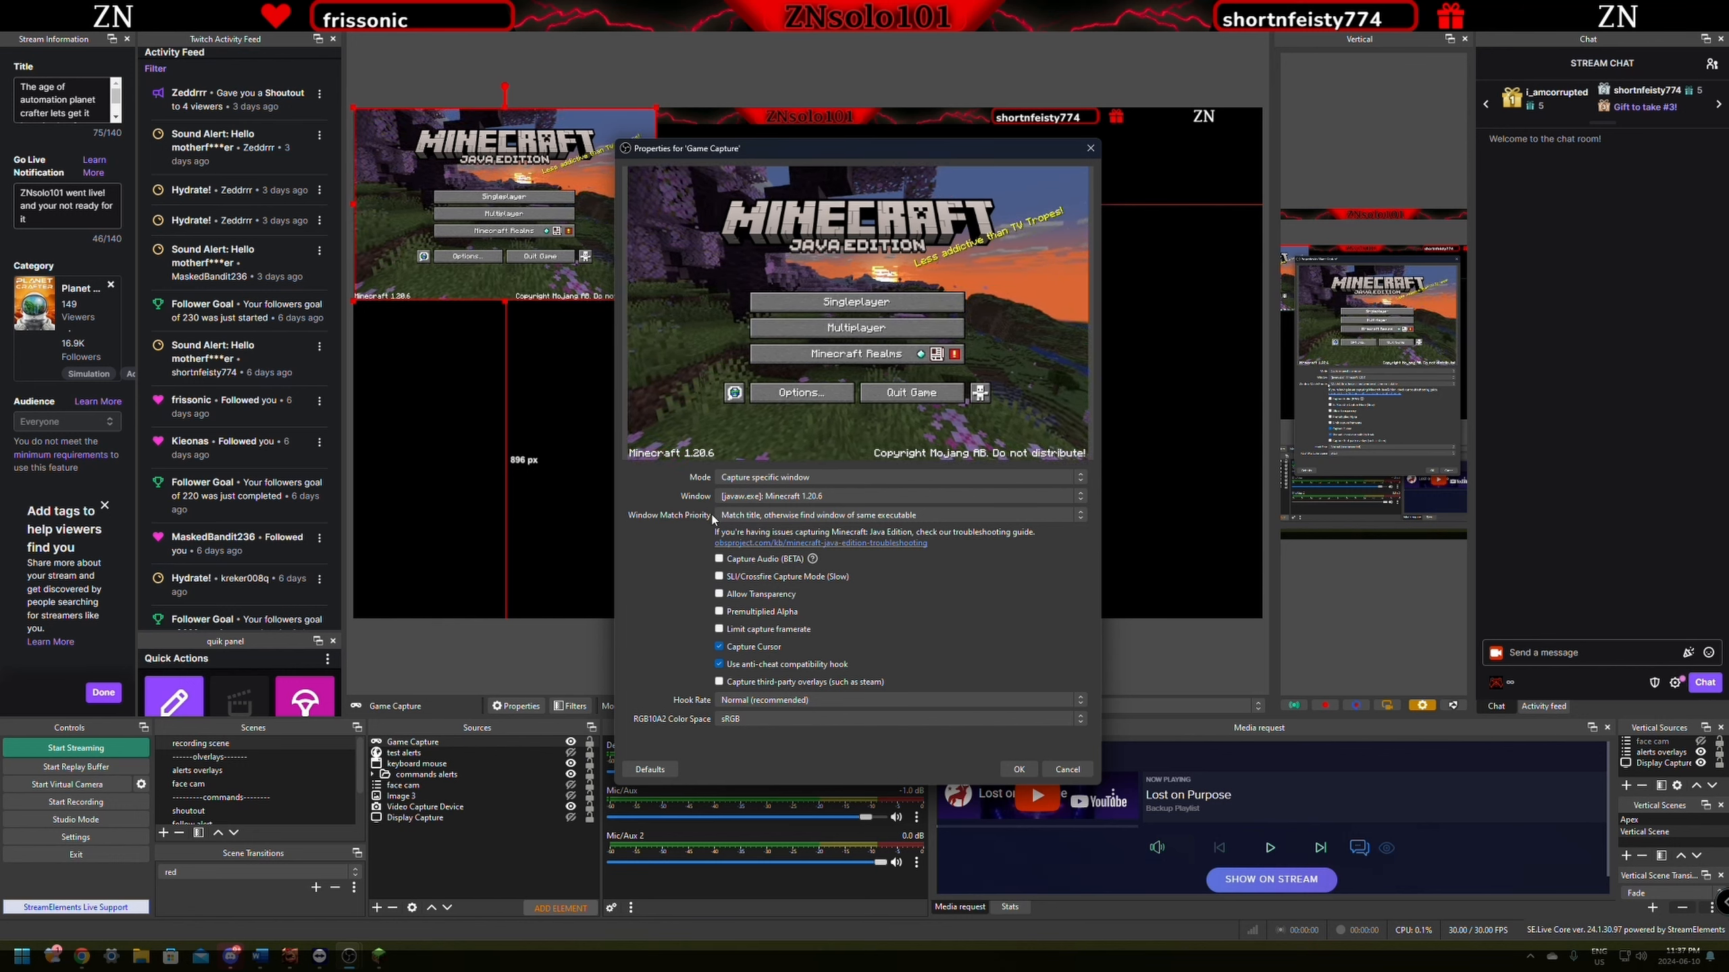
pyautogui.click(791, 497)
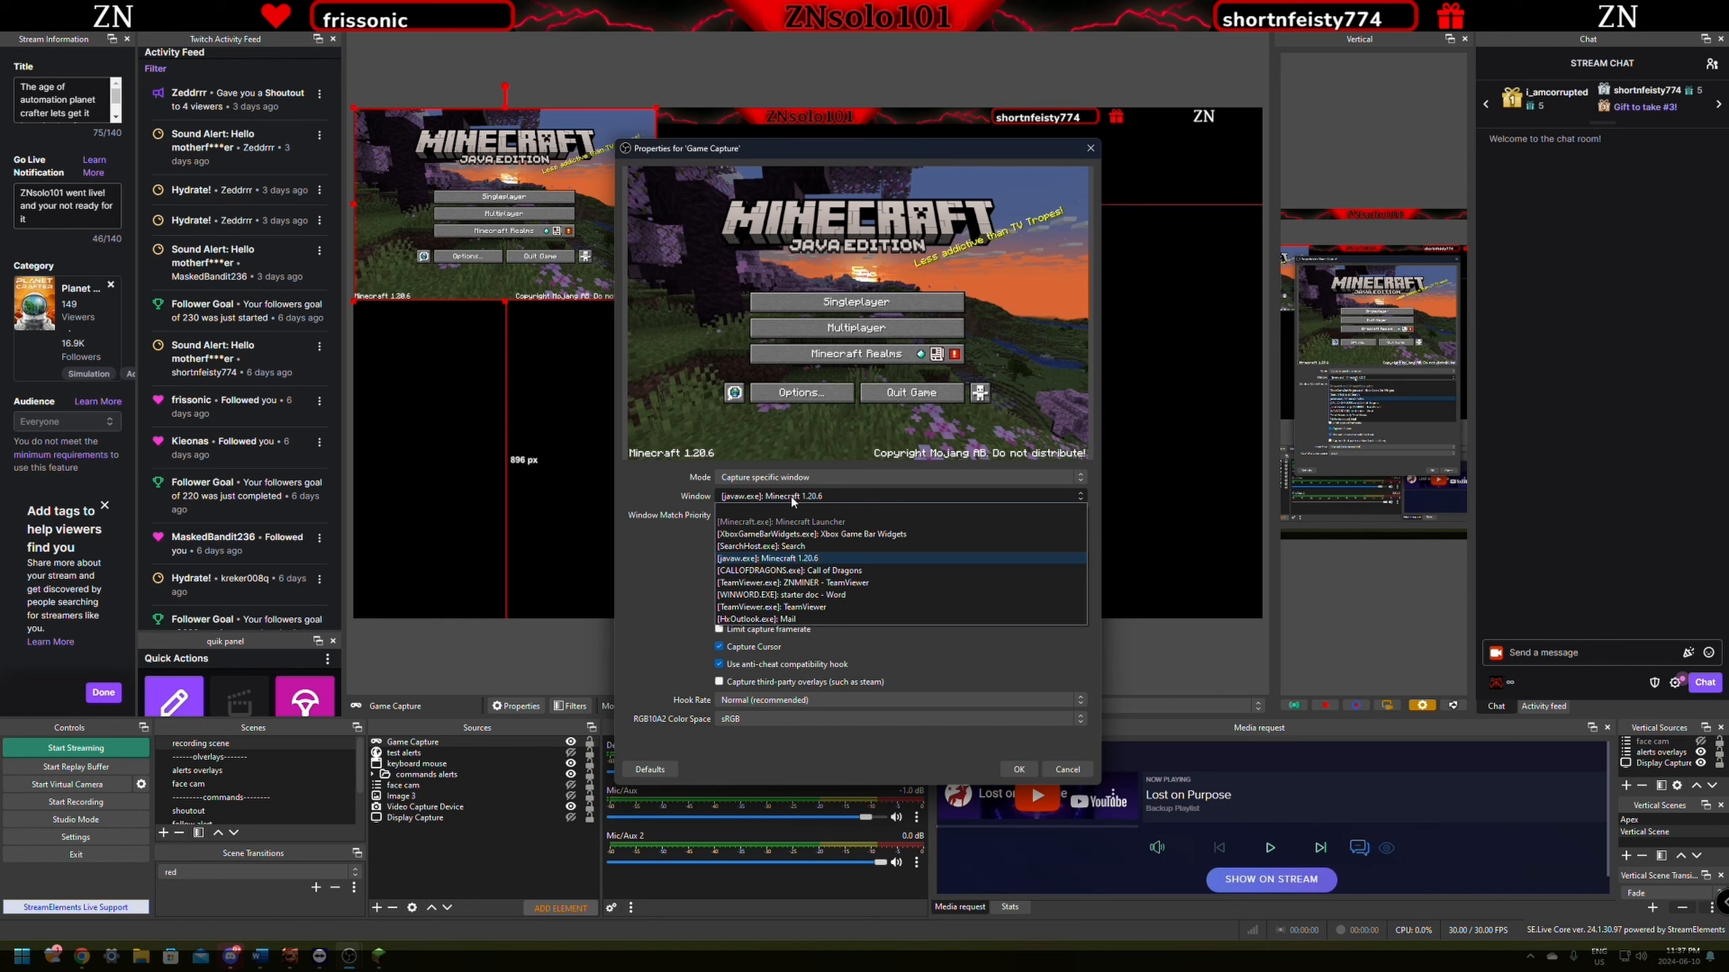
pyautogui.click(786, 558)
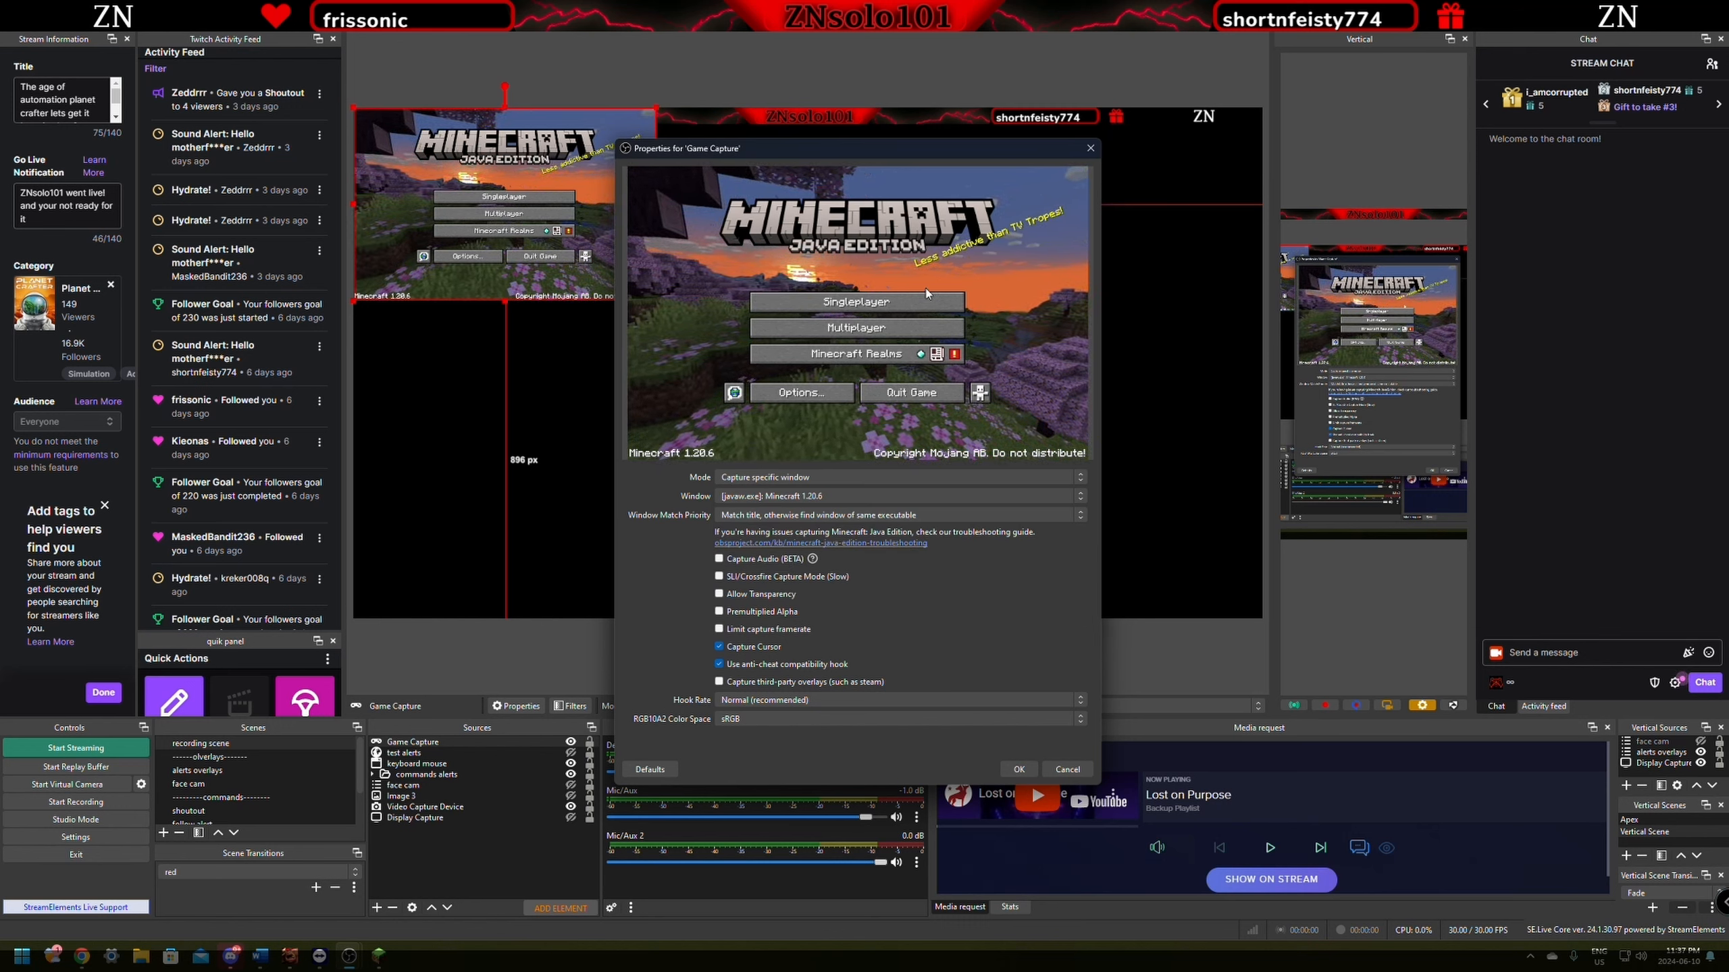
pyautogui.click(1018, 769)
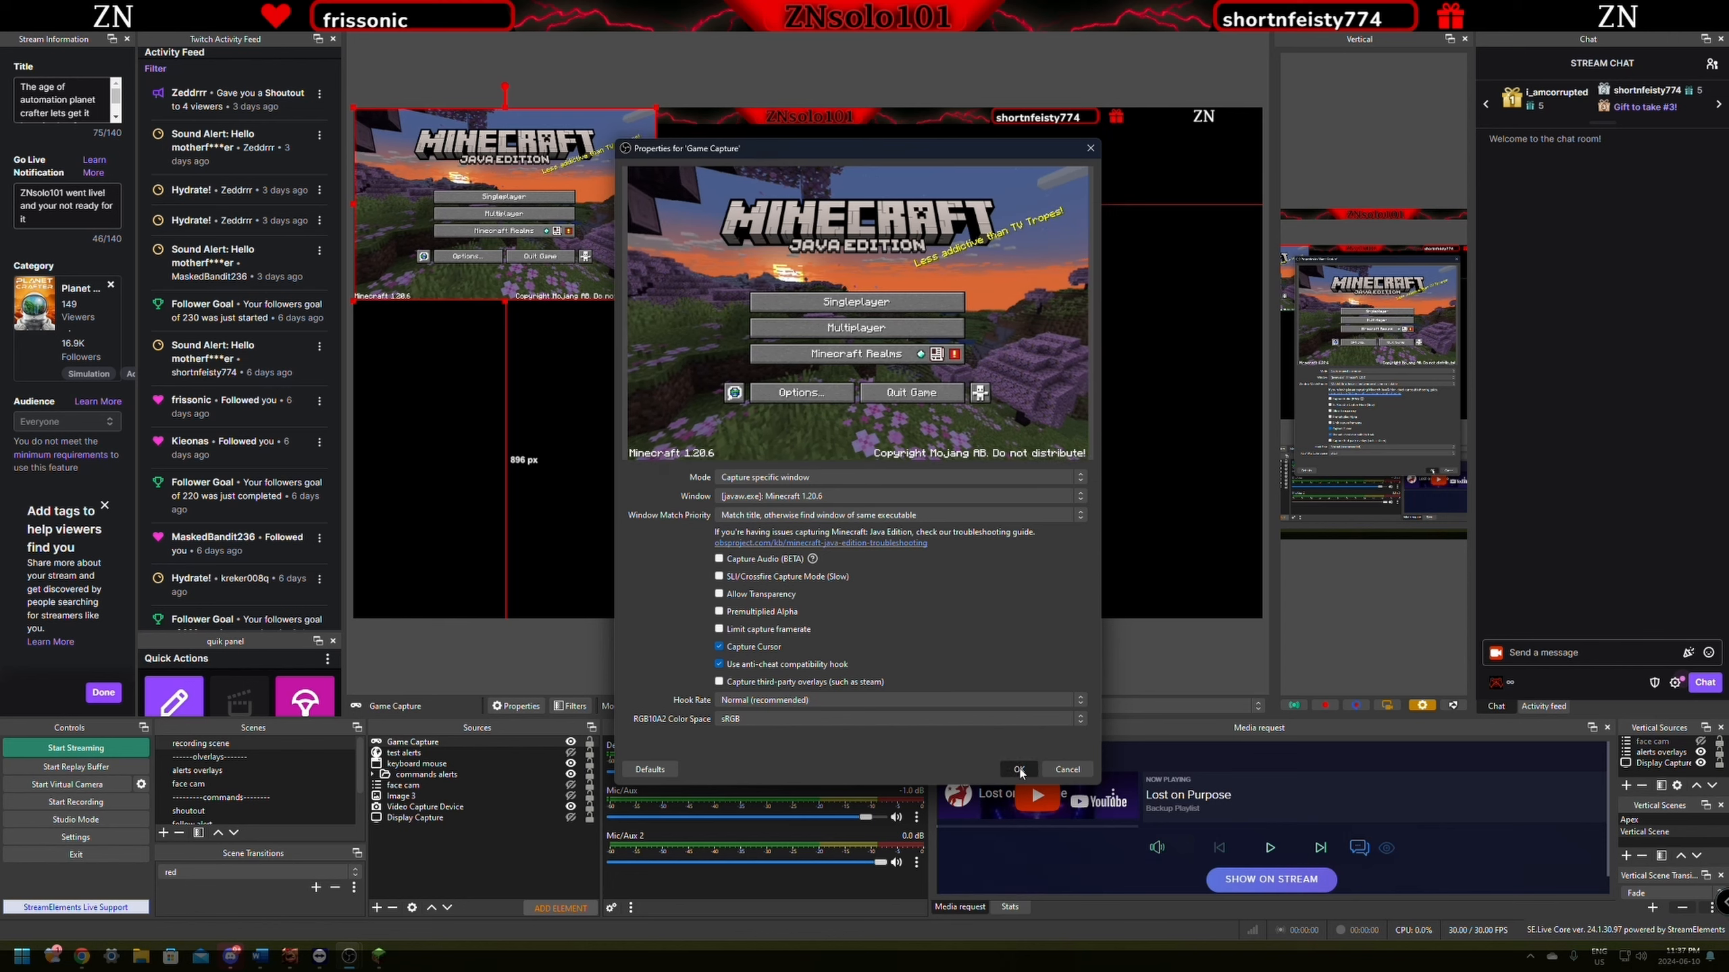
# Enlarge the Game Capture source across the full canvas width and move it below Display Capture in the source order
pyautogui.moveTo(659, 302); pyautogui.dragTo(1262, 686)
pyautogui.moveTo(450, 802); pyautogui.dragTo(453, 820)
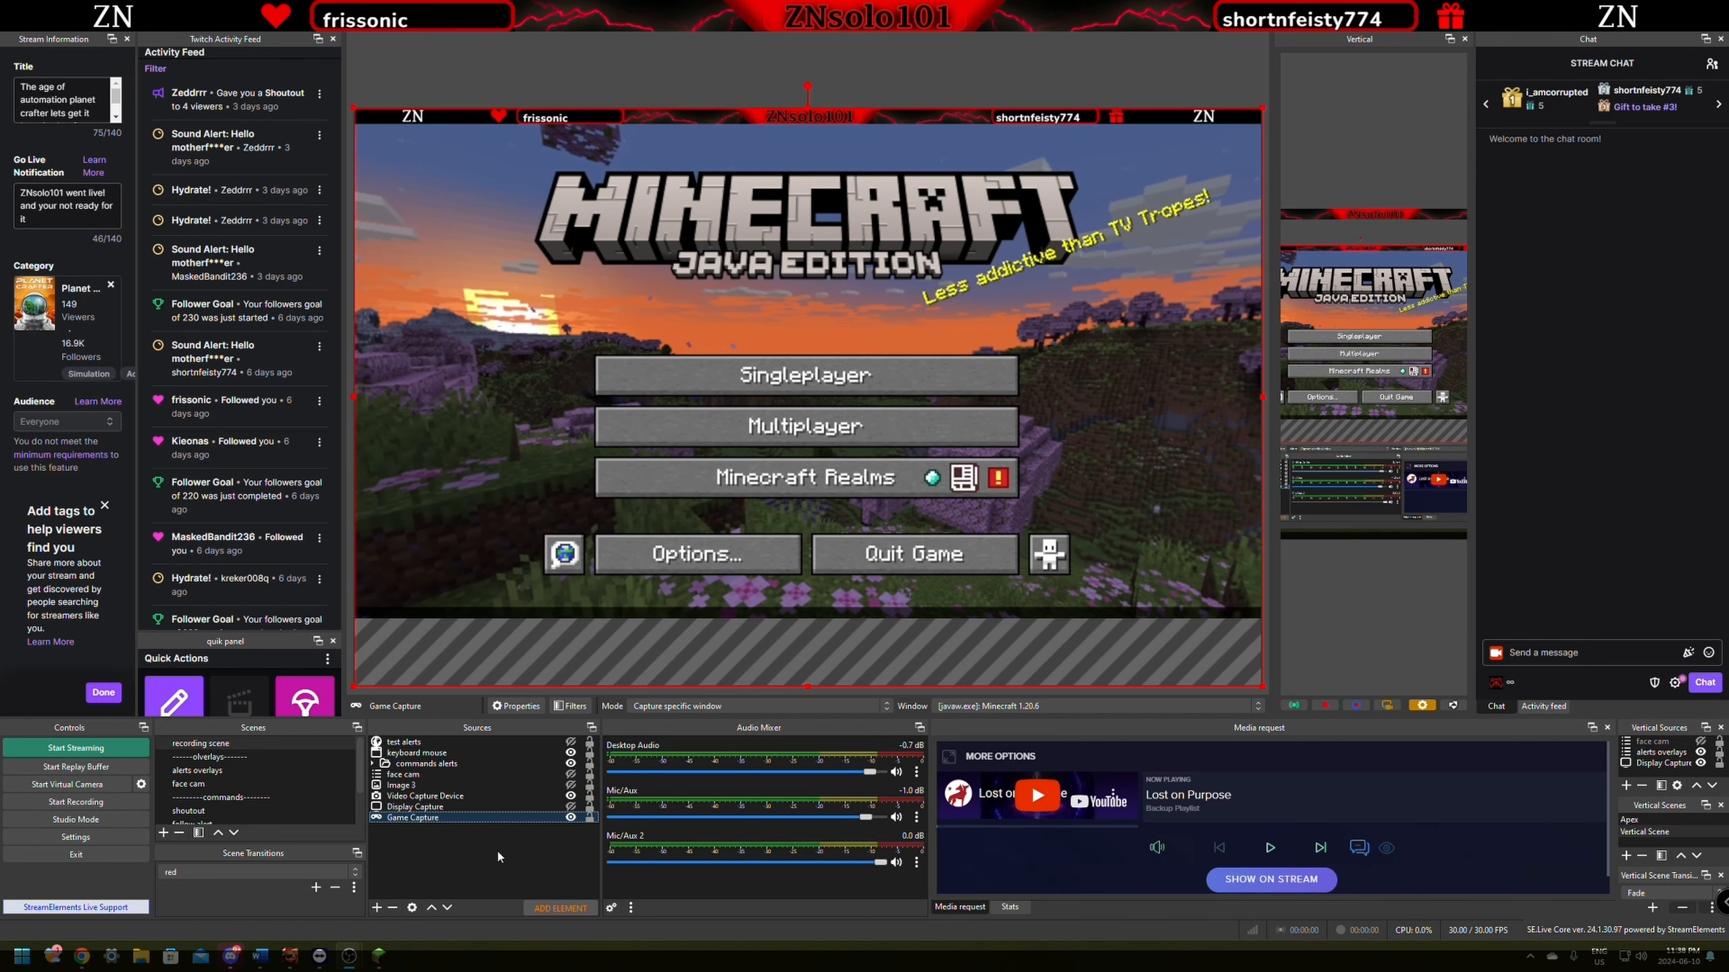
pyautogui.click(497, 848)
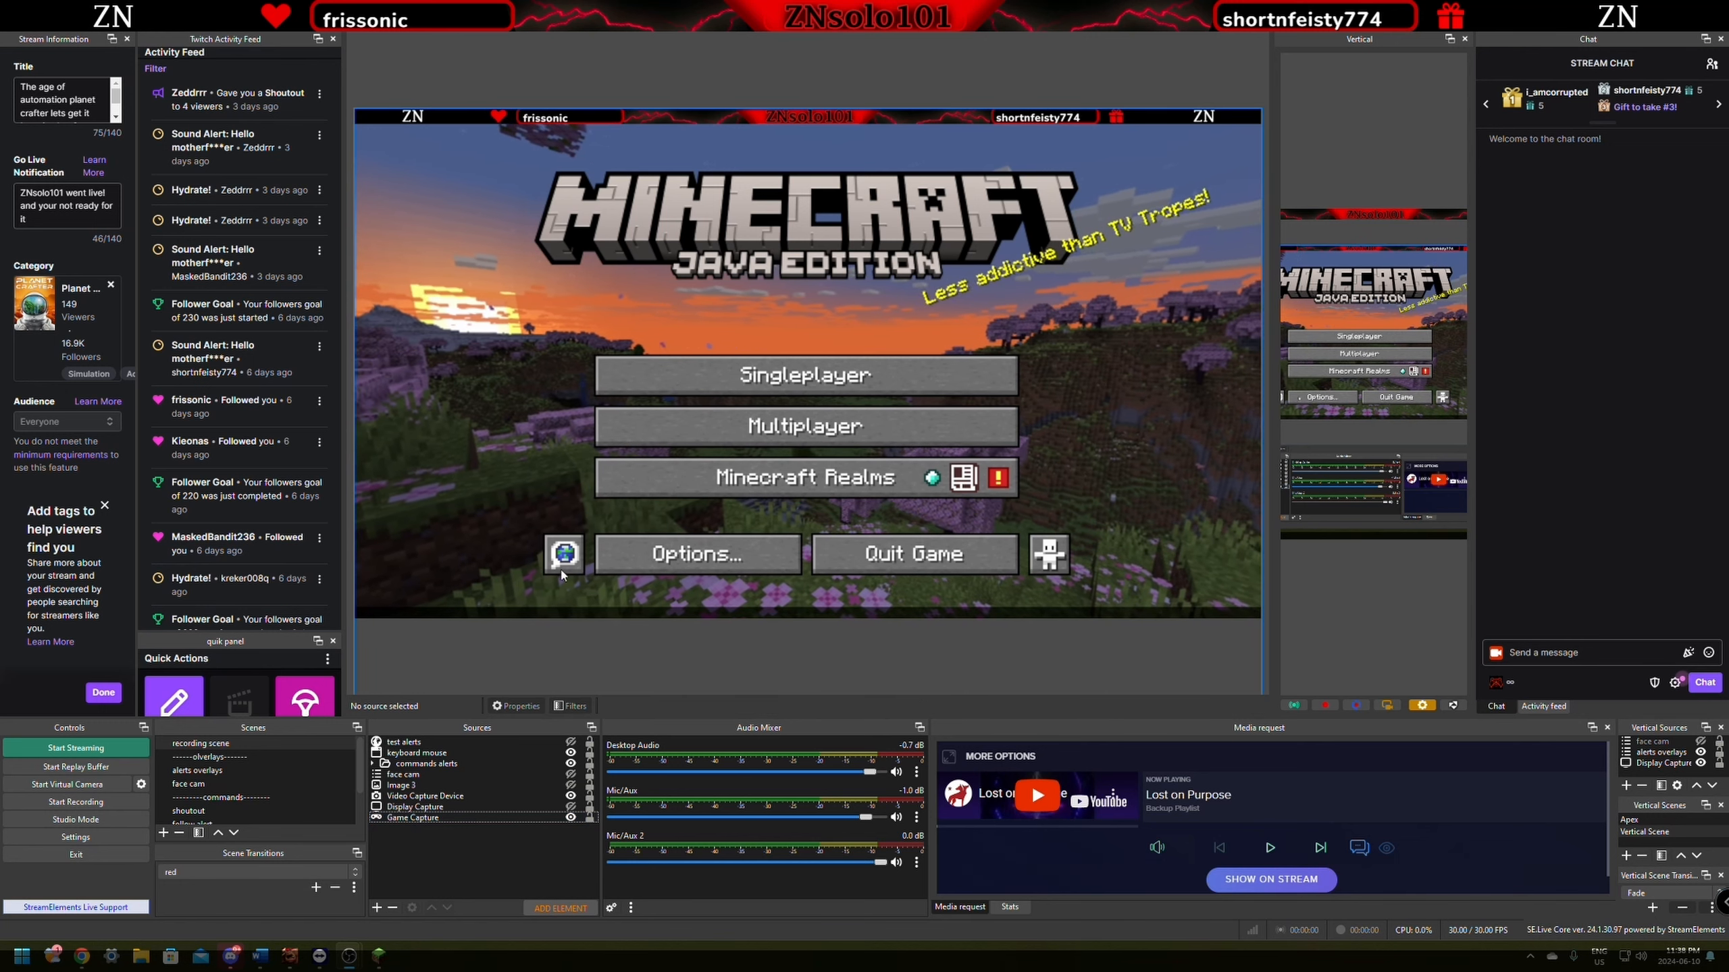
# Hide the Game Capture source and show it again to check what it contributes to the canvas
pyautogui.click(570, 818)
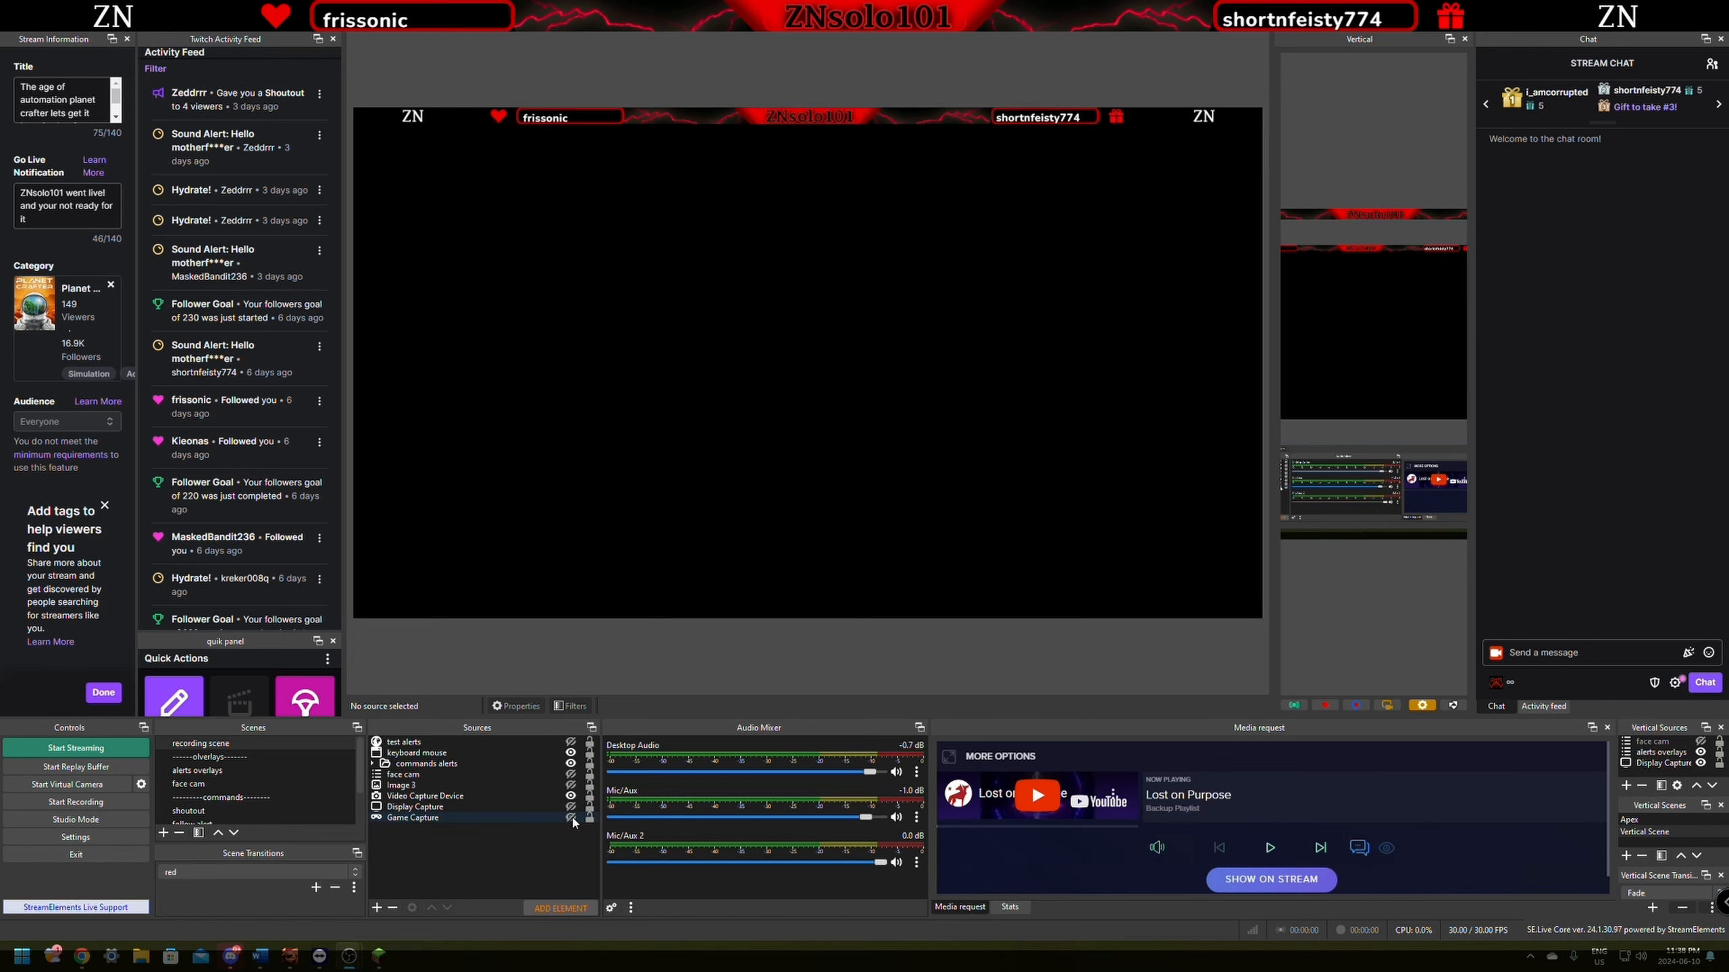
pyautogui.click(570, 818)
# Change the Game Capture source's captured window to [CALLOFDRAGONS.exe]: Call of Dragons
pyautogui.doubleClick(449, 816)
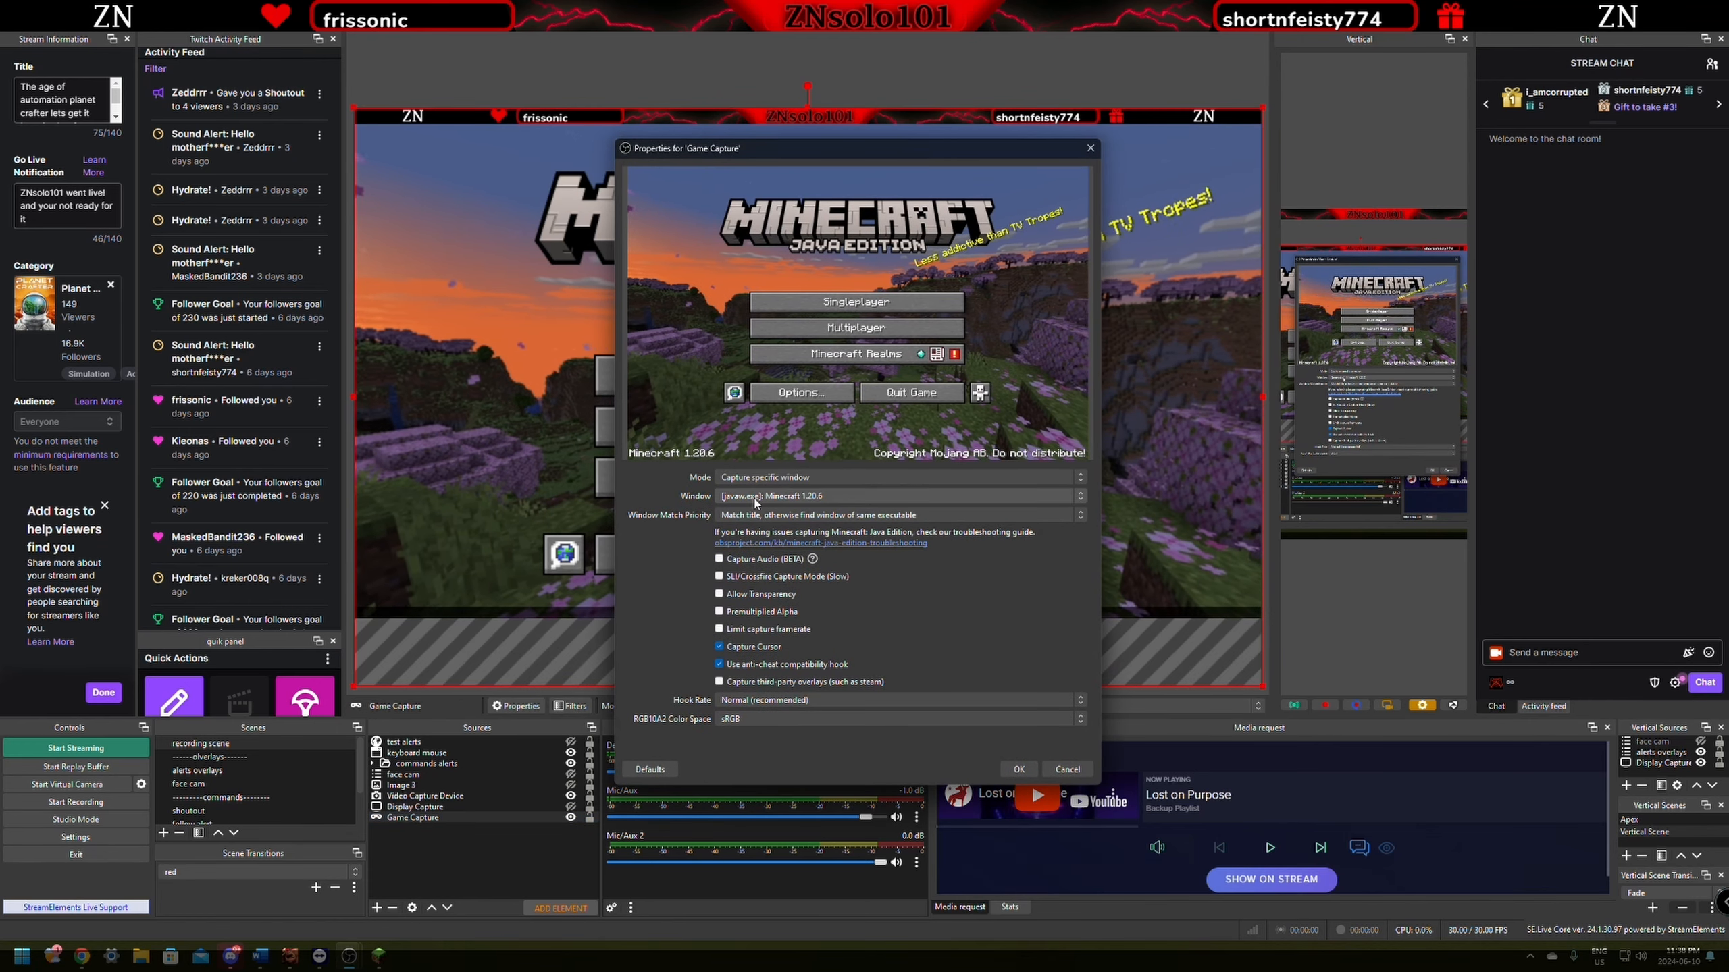
pyautogui.click(753, 501)
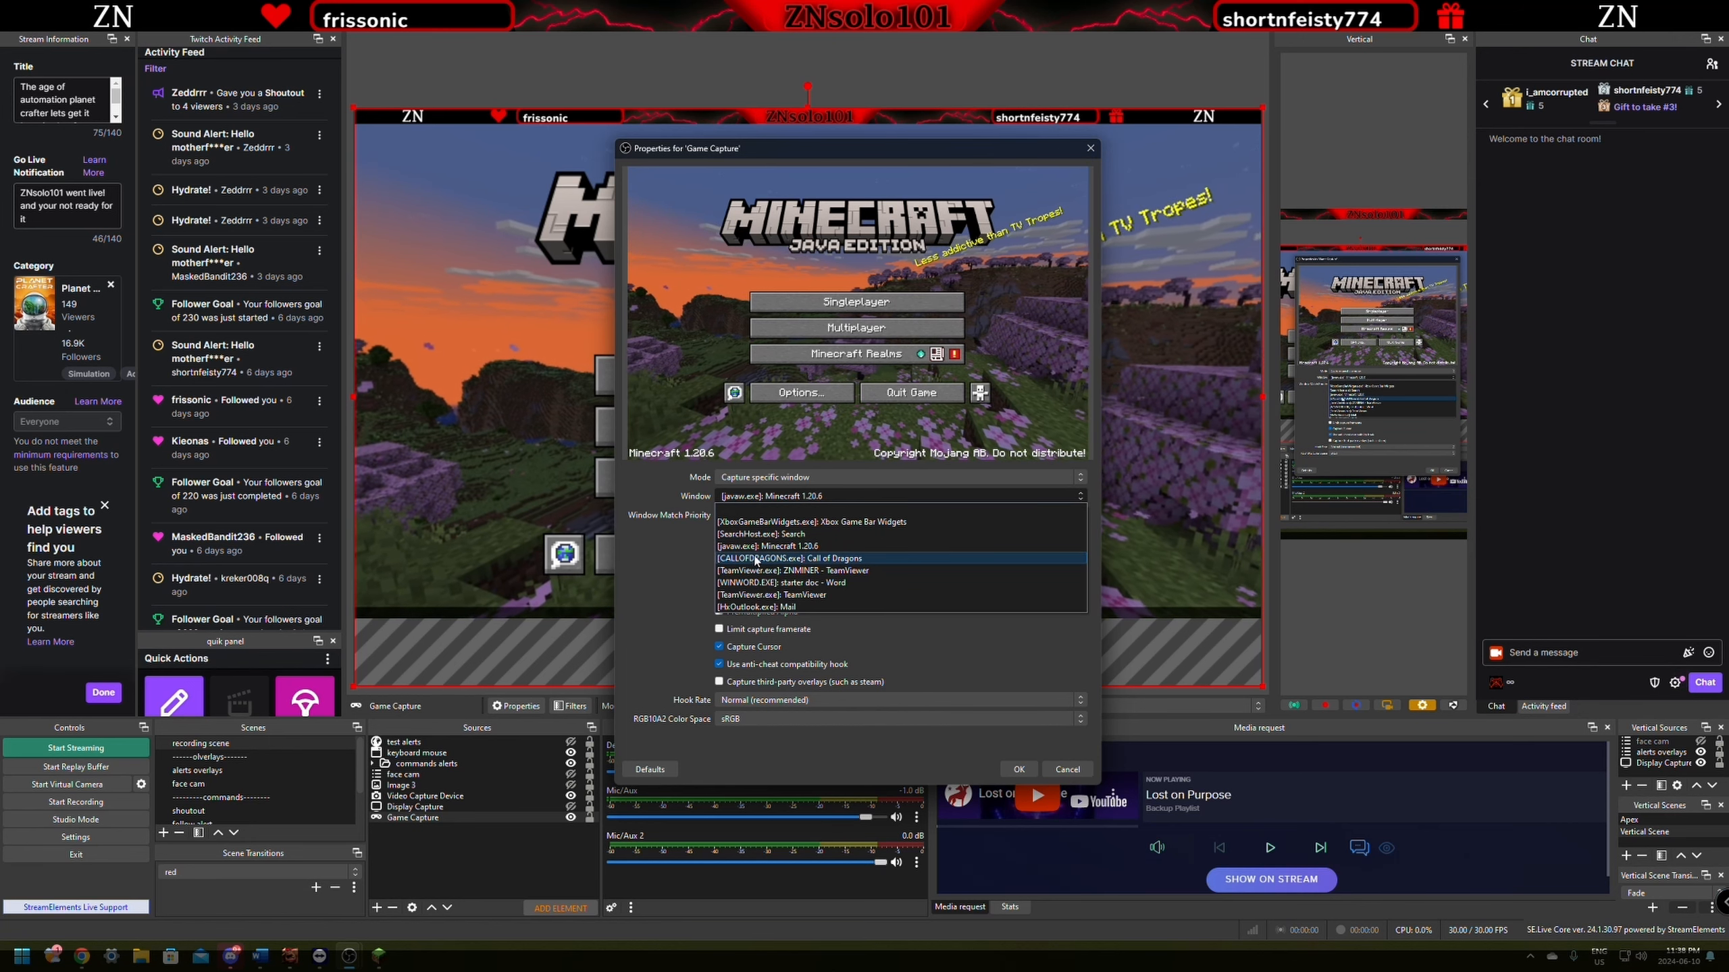
pyautogui.click(760, 560)
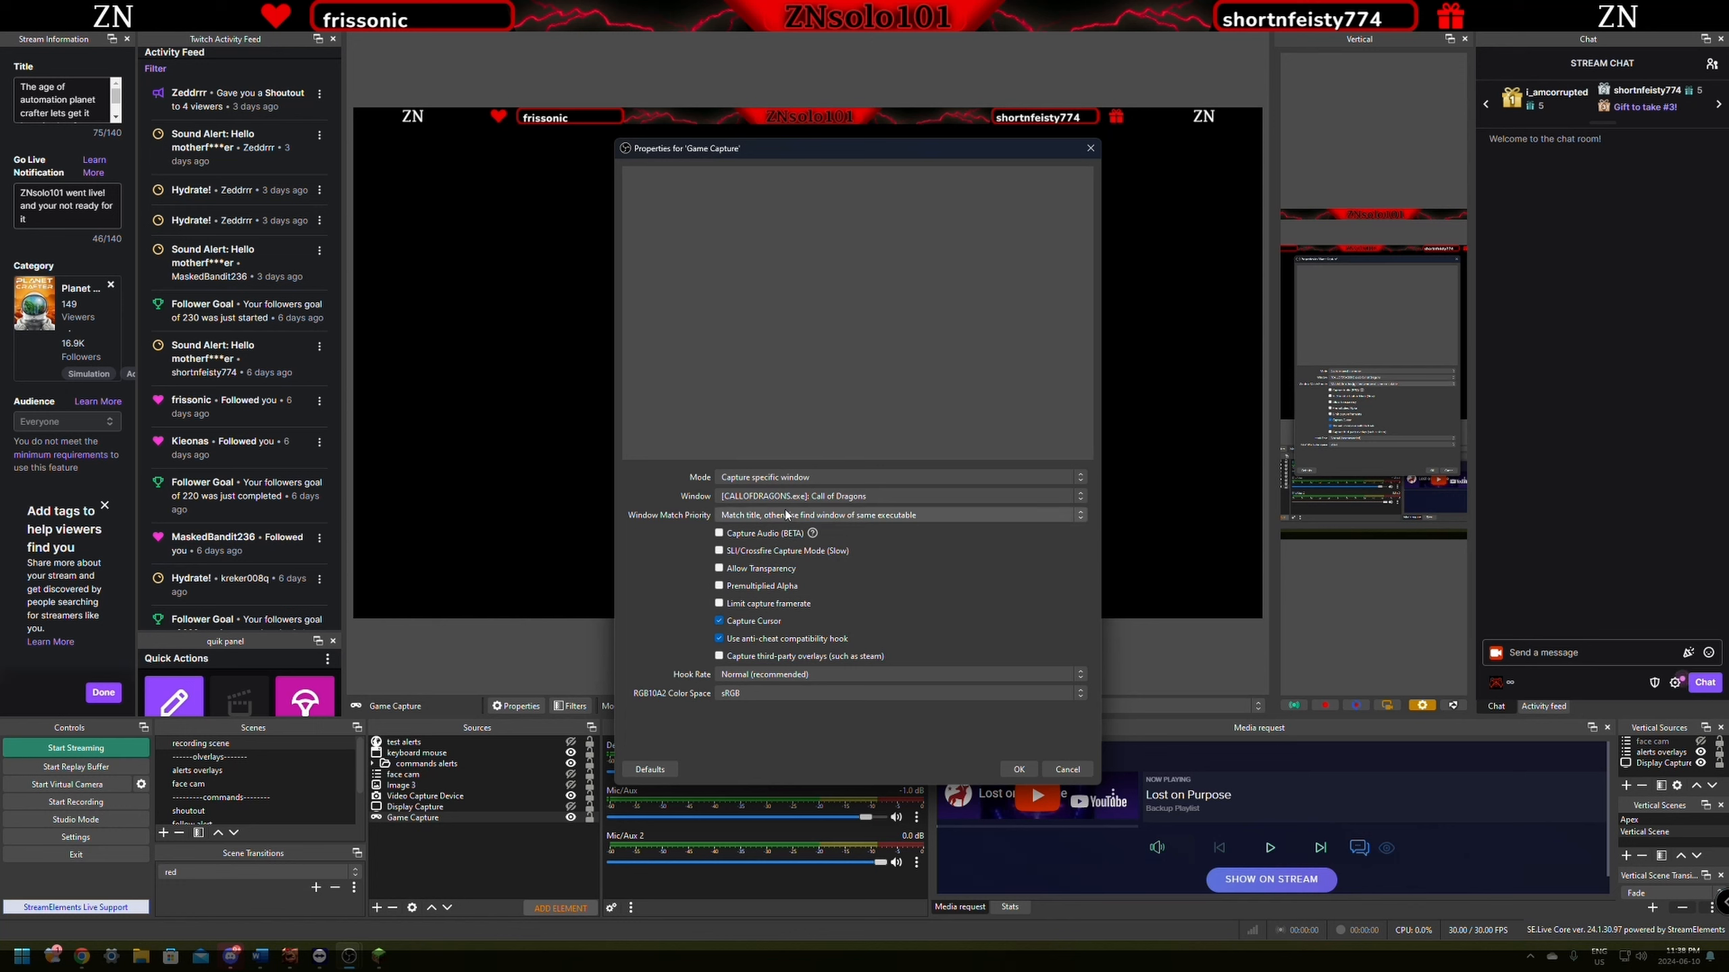
# Review the window match priority, mode and window choices without changing them, and confirm the Game Capture properties
pyautogui.click(813, 516)
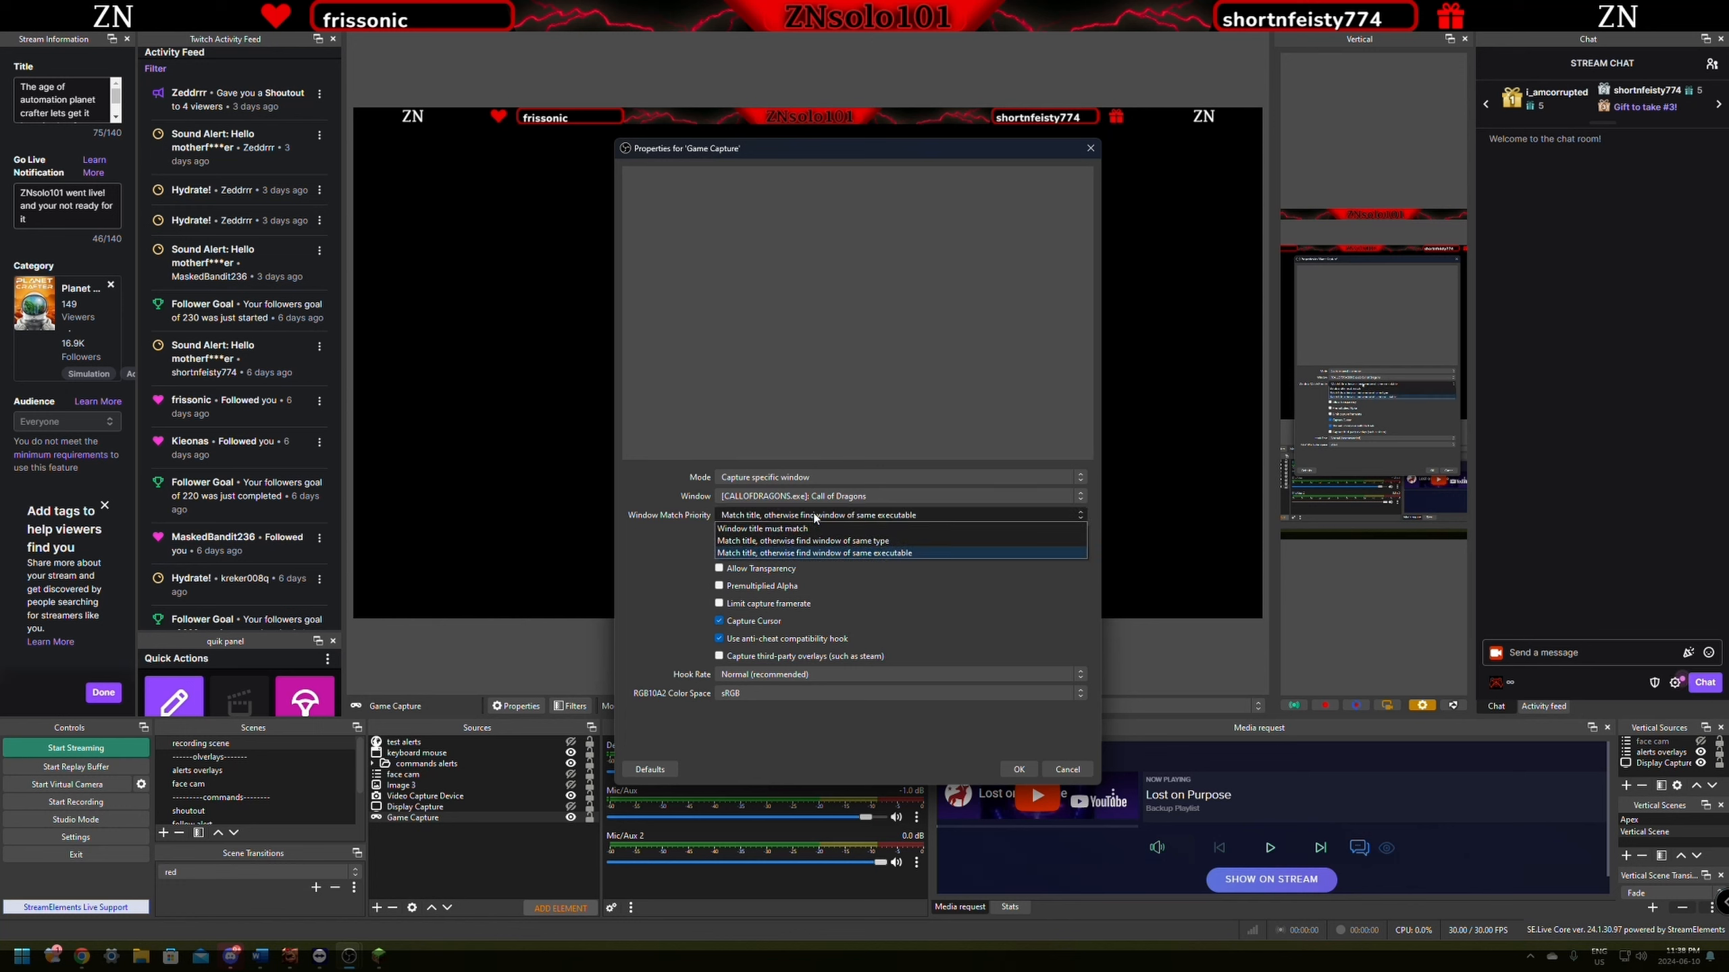
pyautogui.click(654, 567)
pyautogui.click(788, 479)
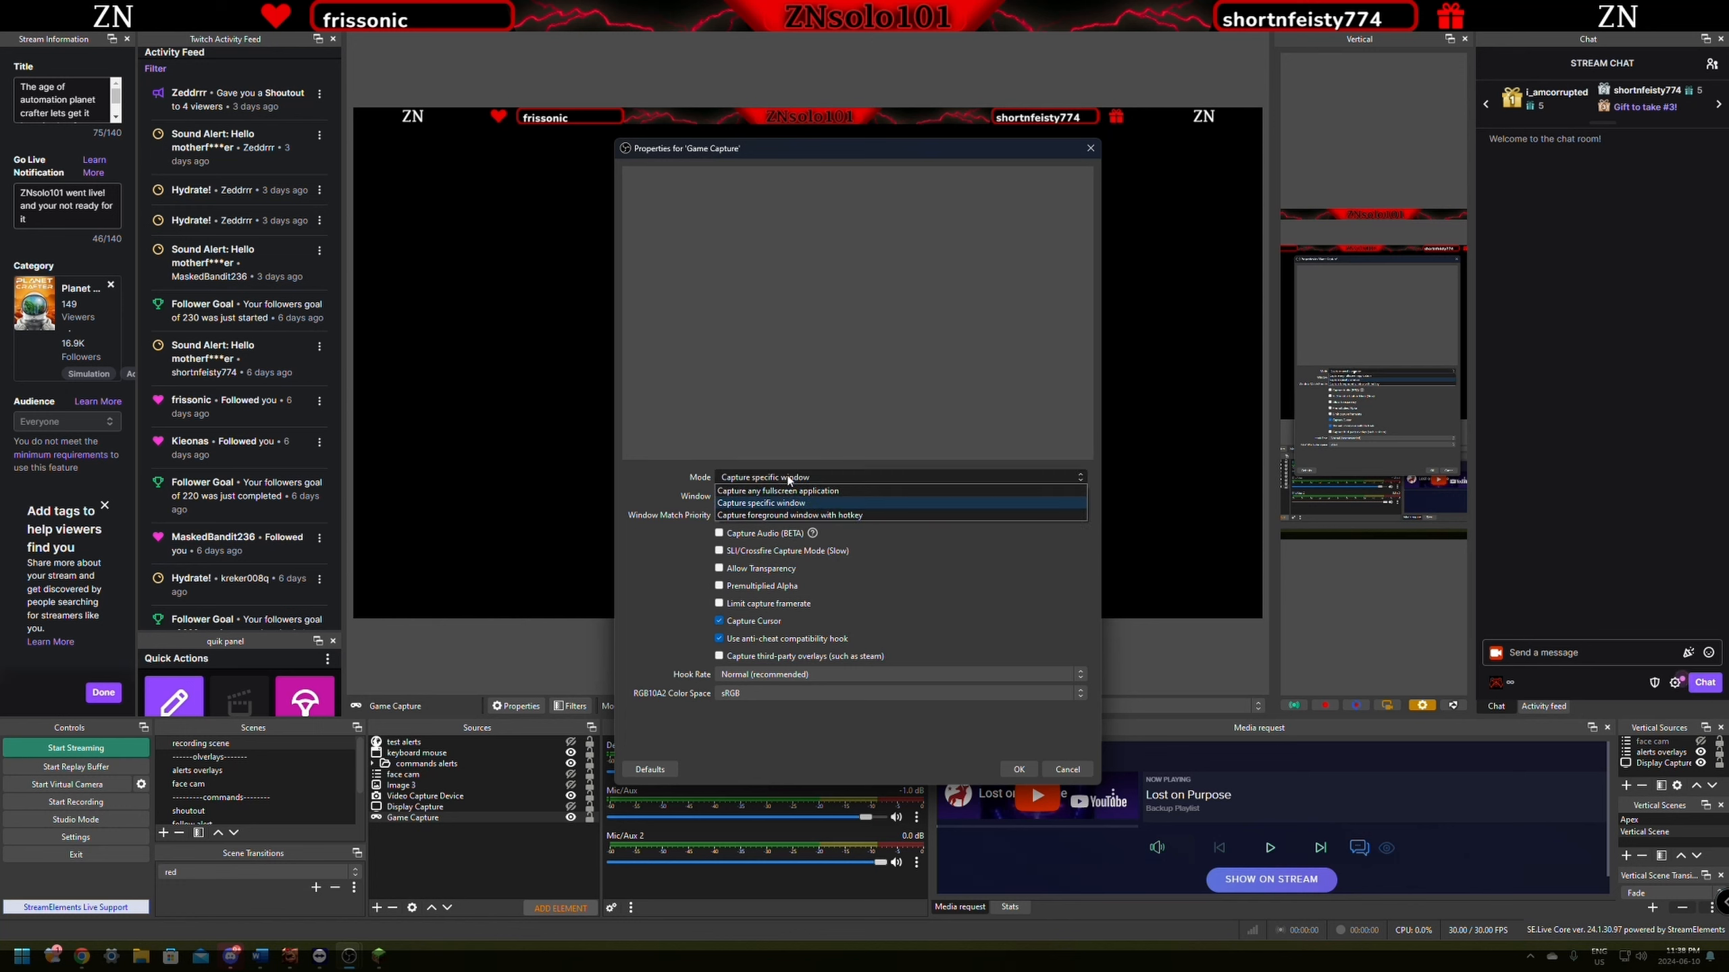
pyautogui.click(747, 505)
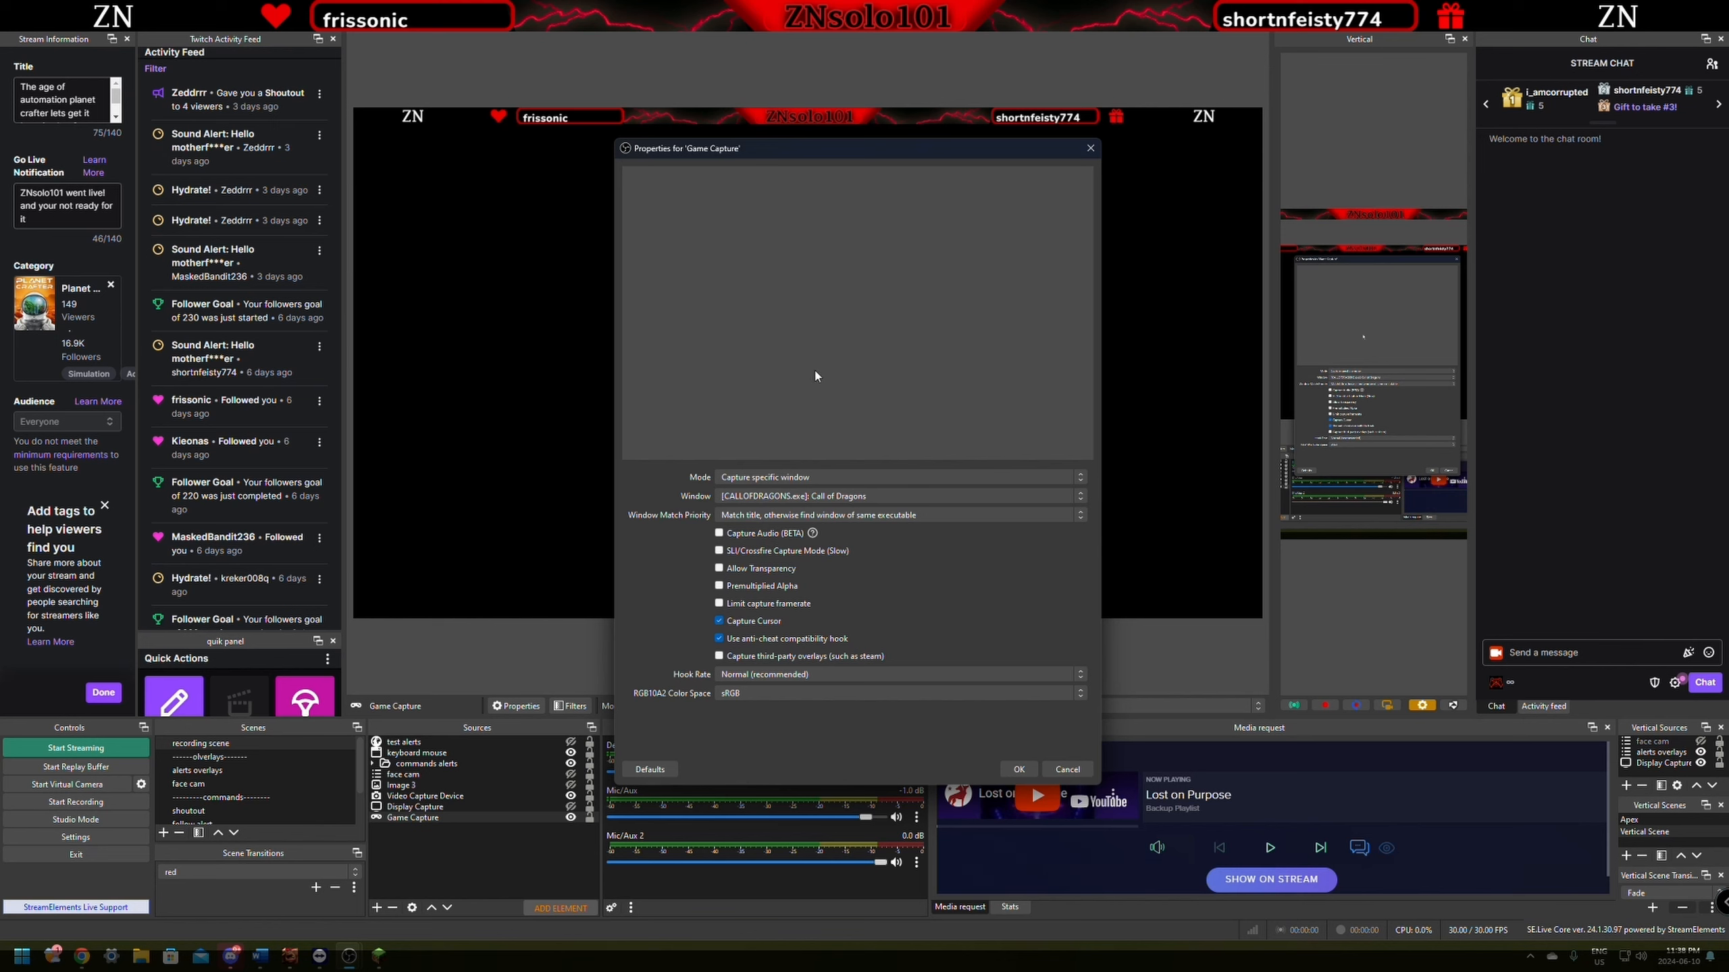
pyautogui.click(779, 496)
pyautogui.click(677, 457)
pyautogui.click(1018, 769)
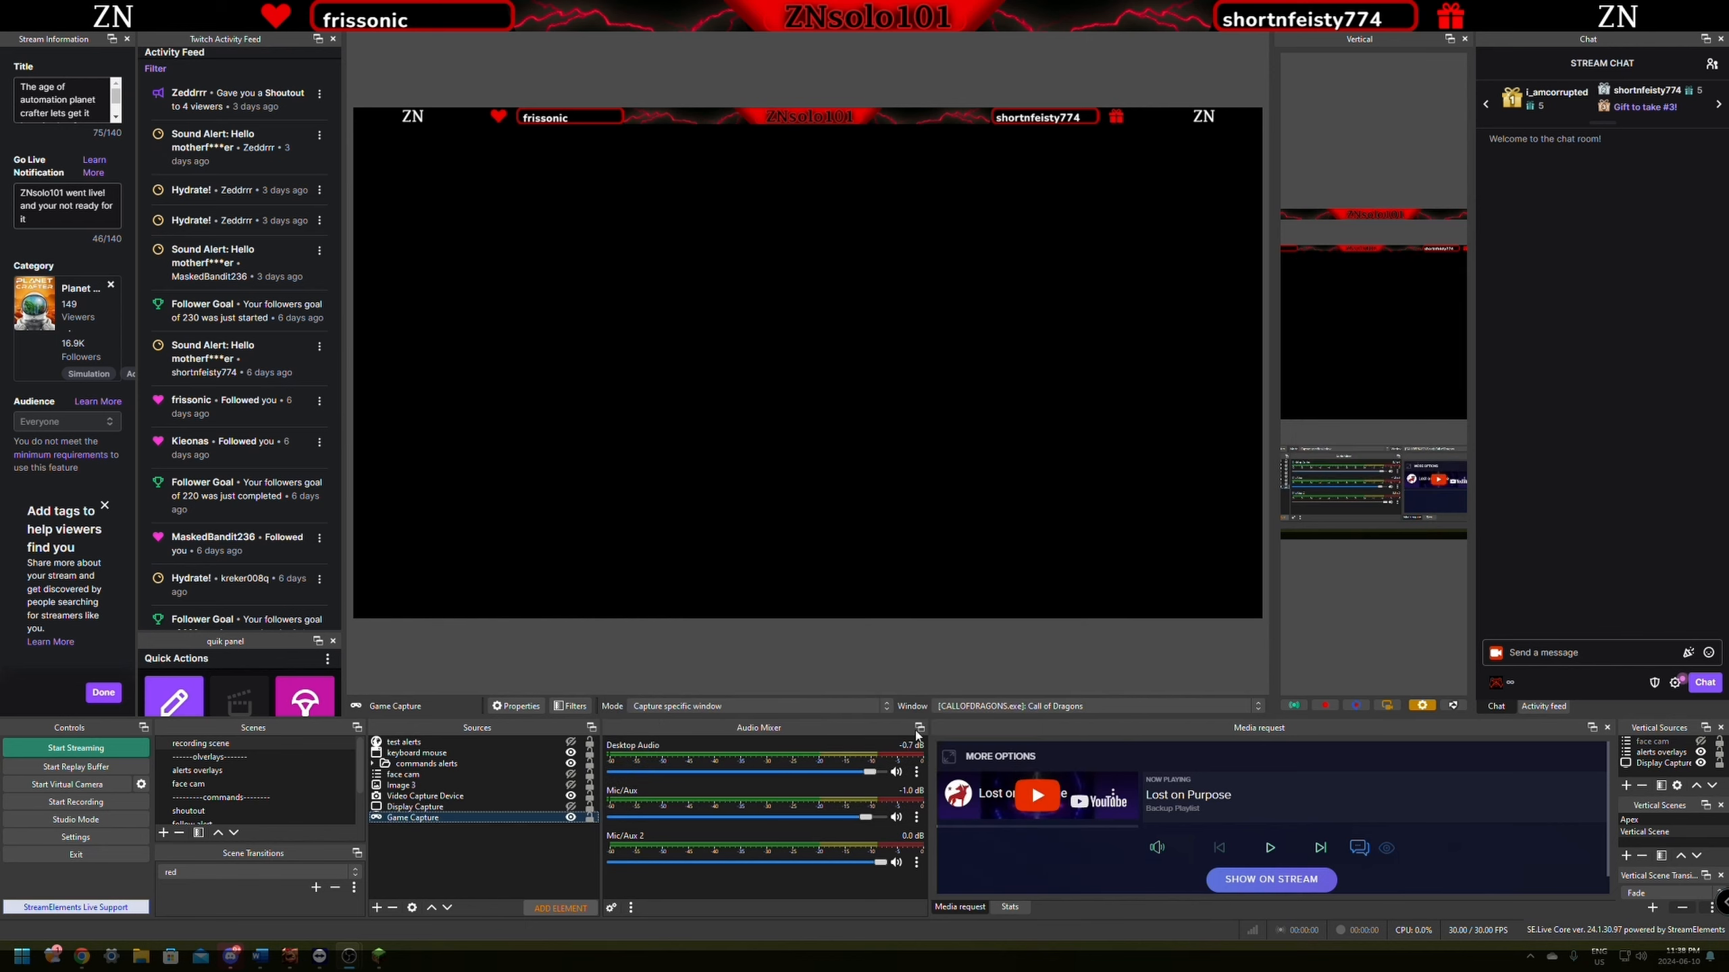
# Add a new Window Capture source to the scene under its default name
pyautogui.rightClick(481, 835)
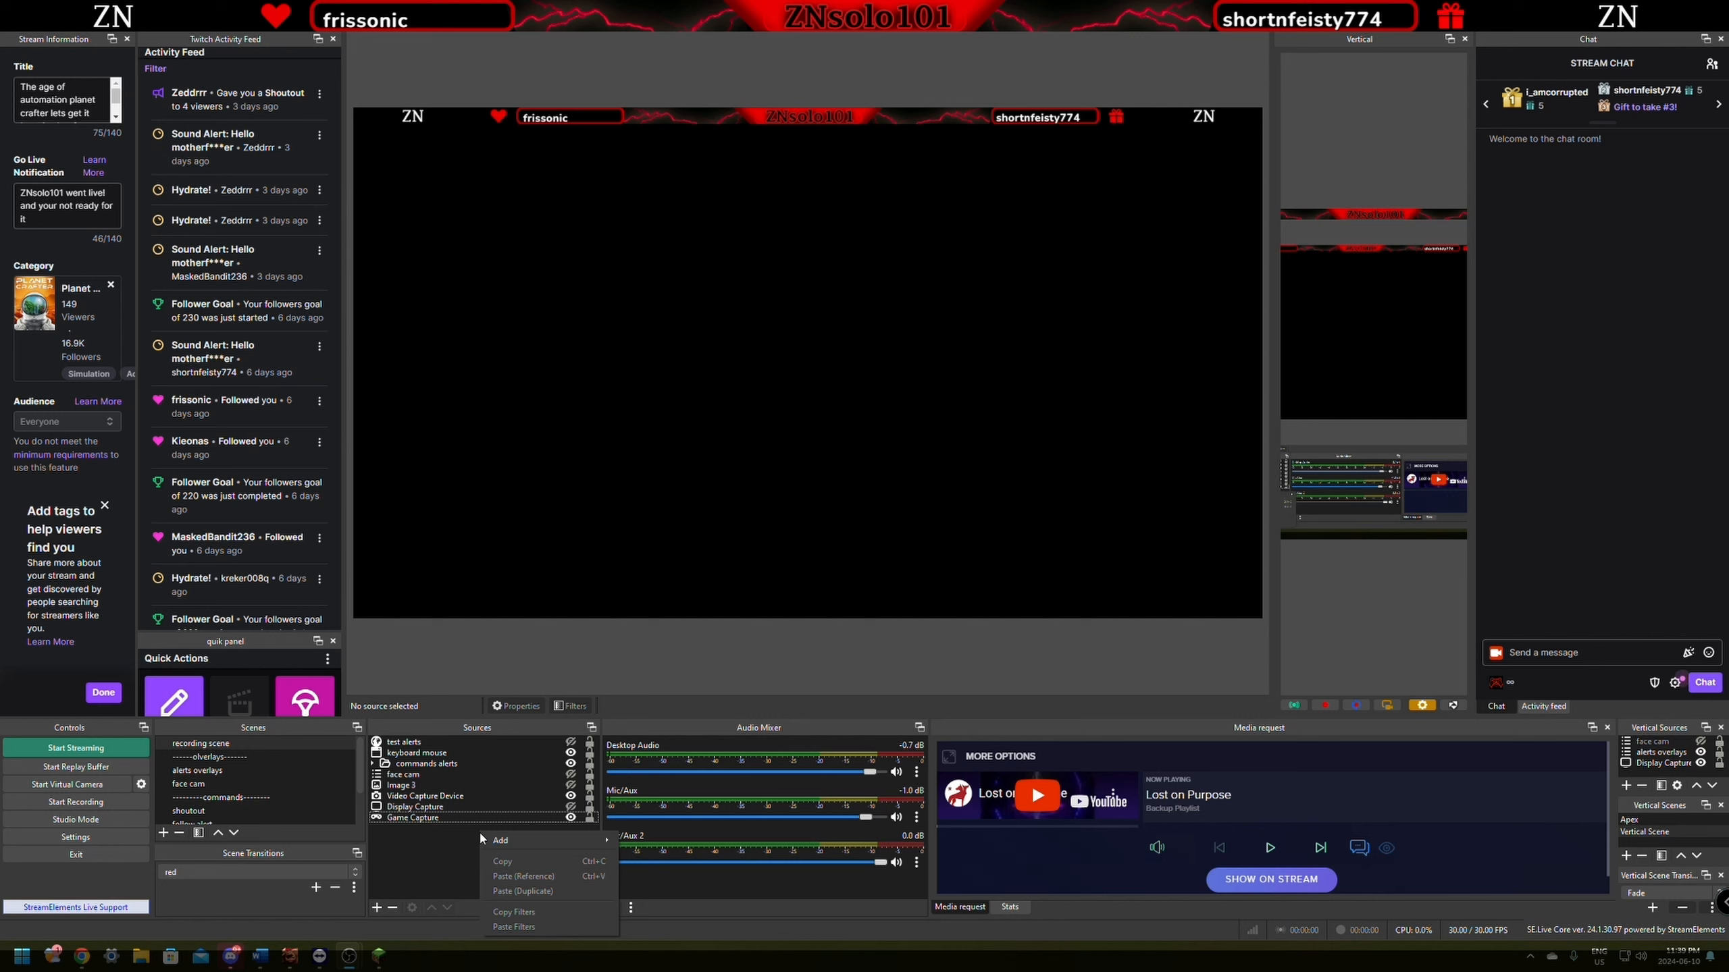
pyautogui.moveTo(501, 843)
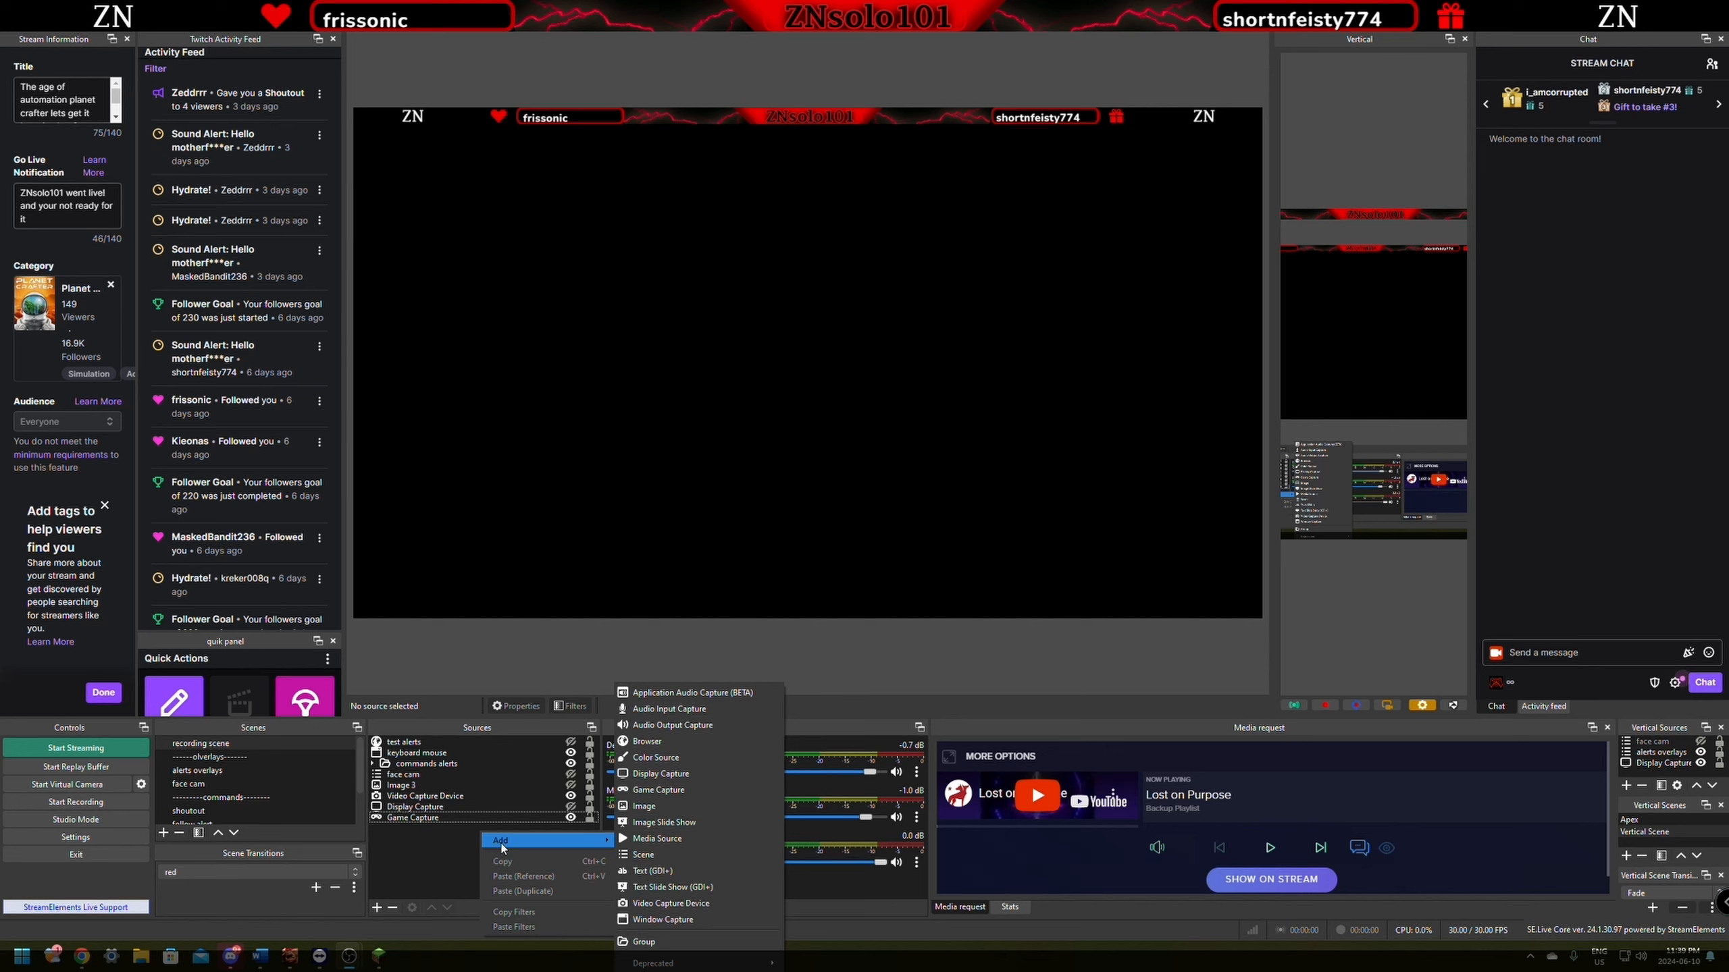
pyautogui.click(678, 919)
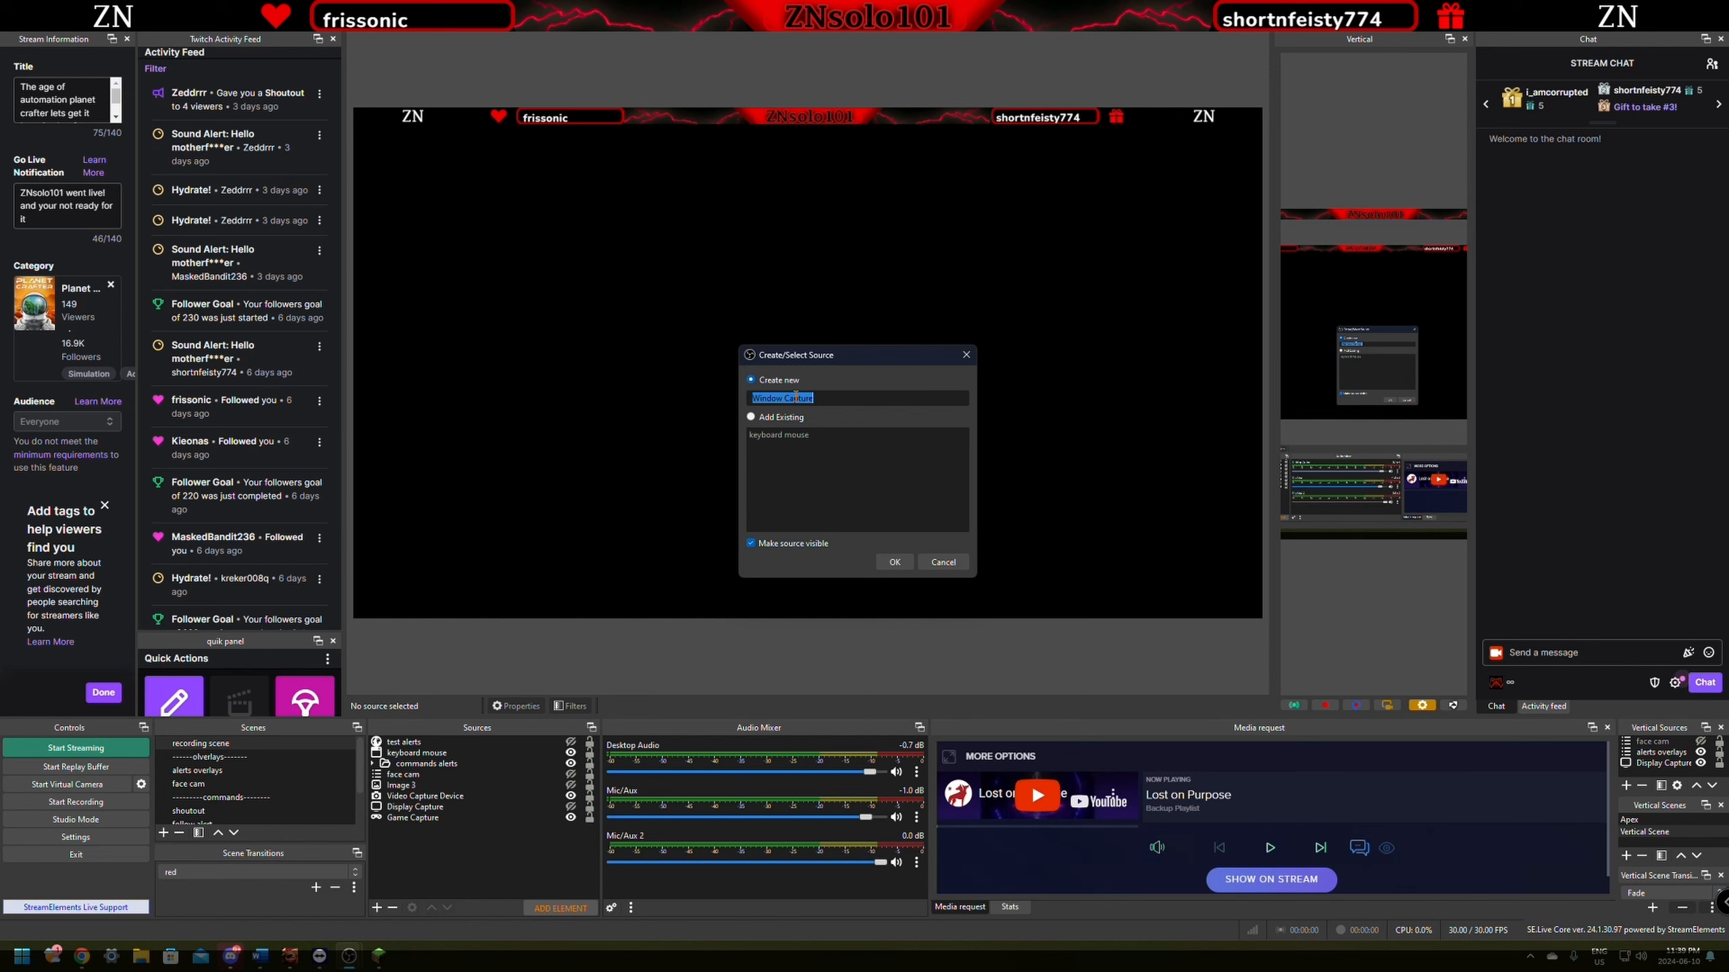
pyautogui.click(895, 562)
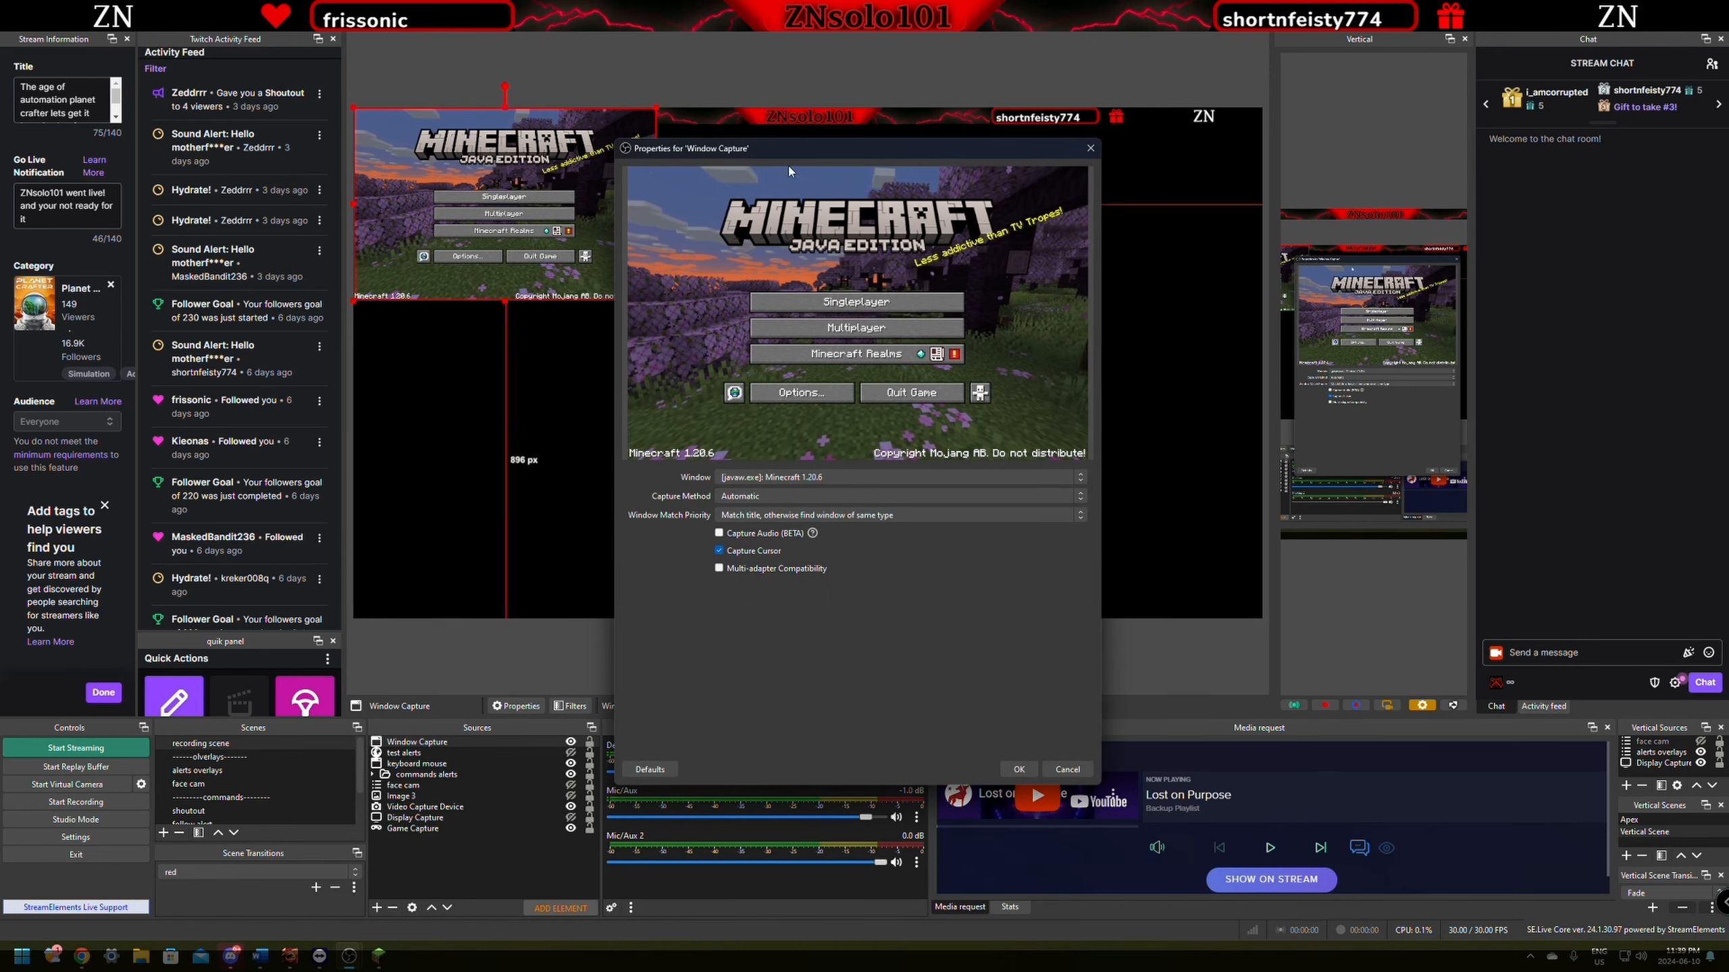
# Set the Window Capture source's window to [CALLOFDRAGONS.exe]: Call of Dragons
pyautogui.moveTo(808, 146); pyautogui.dragTo(913, 208)
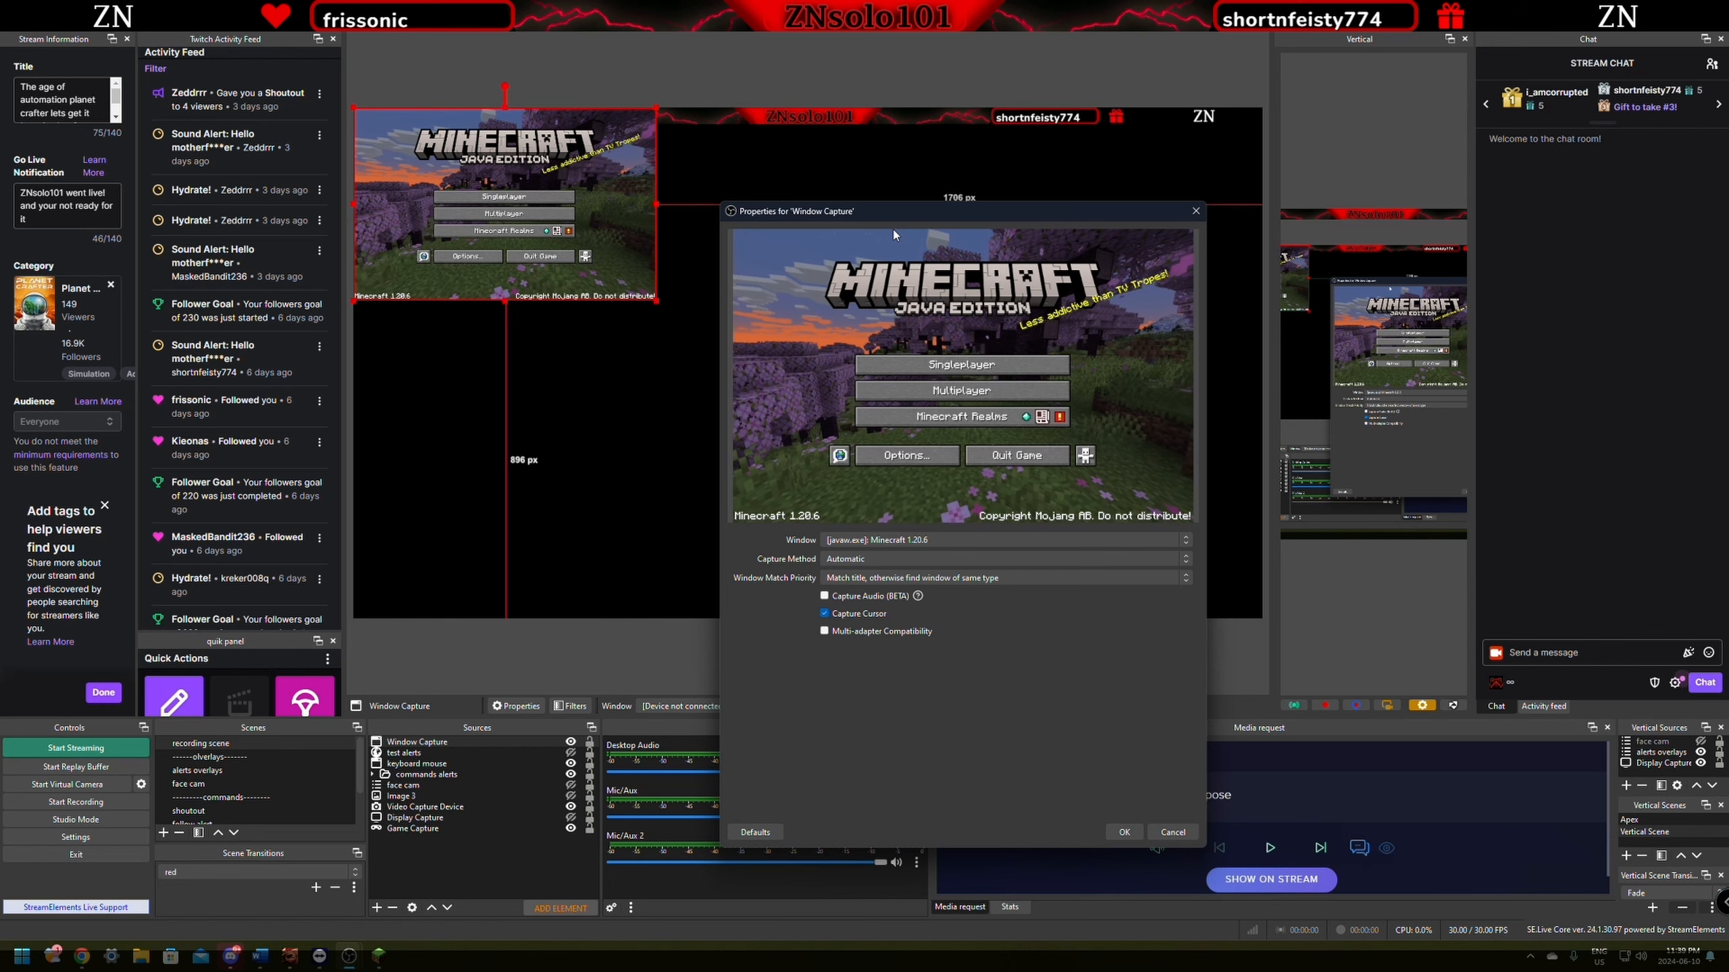
pyautogui.moveTo(904, 212); pyautogui.dragTo(836, 187)
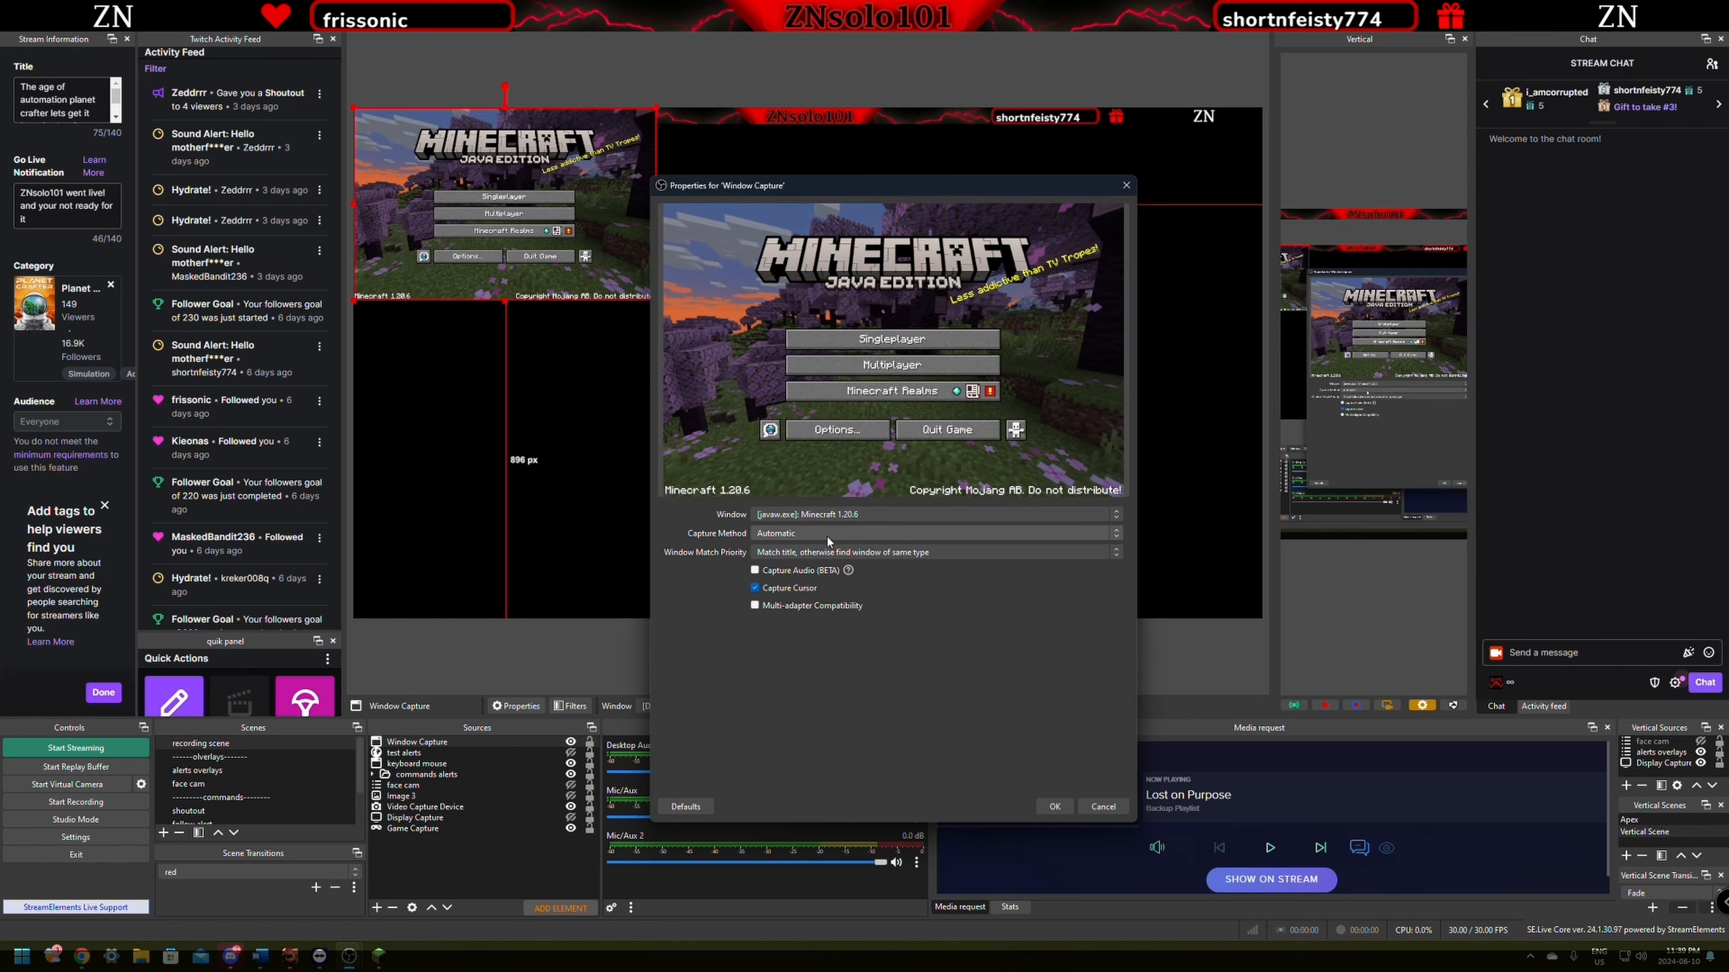
pyautogui.click(841, 517)
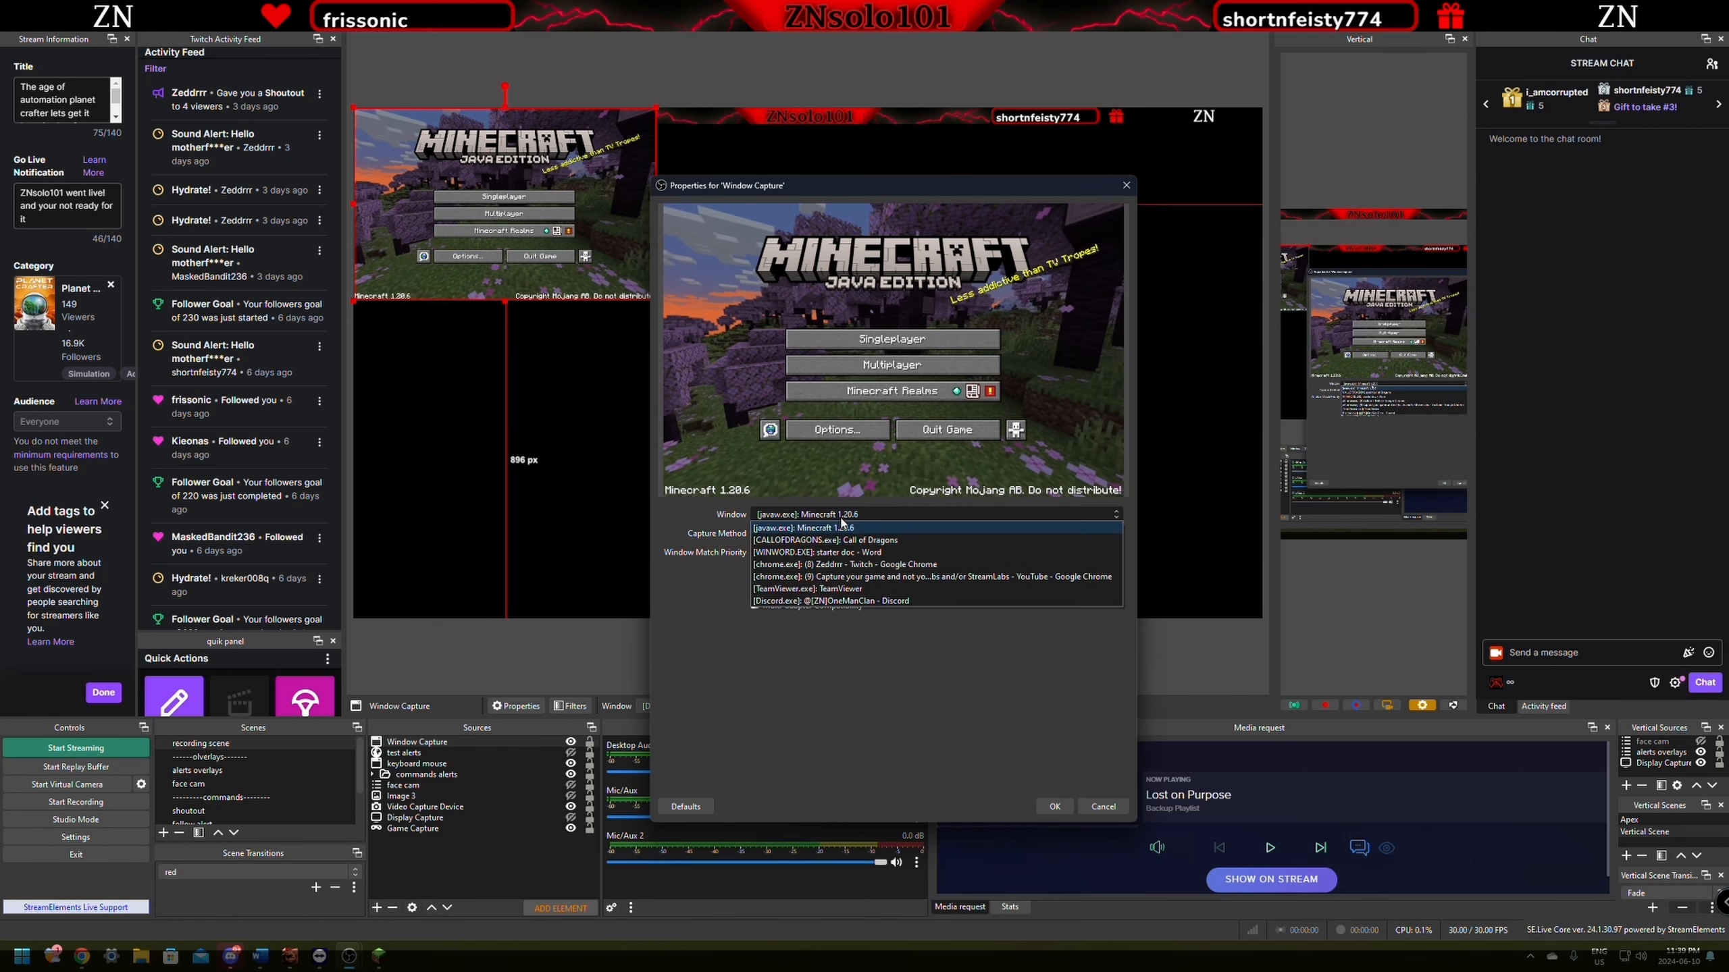
pyautogui.click(836, 540)
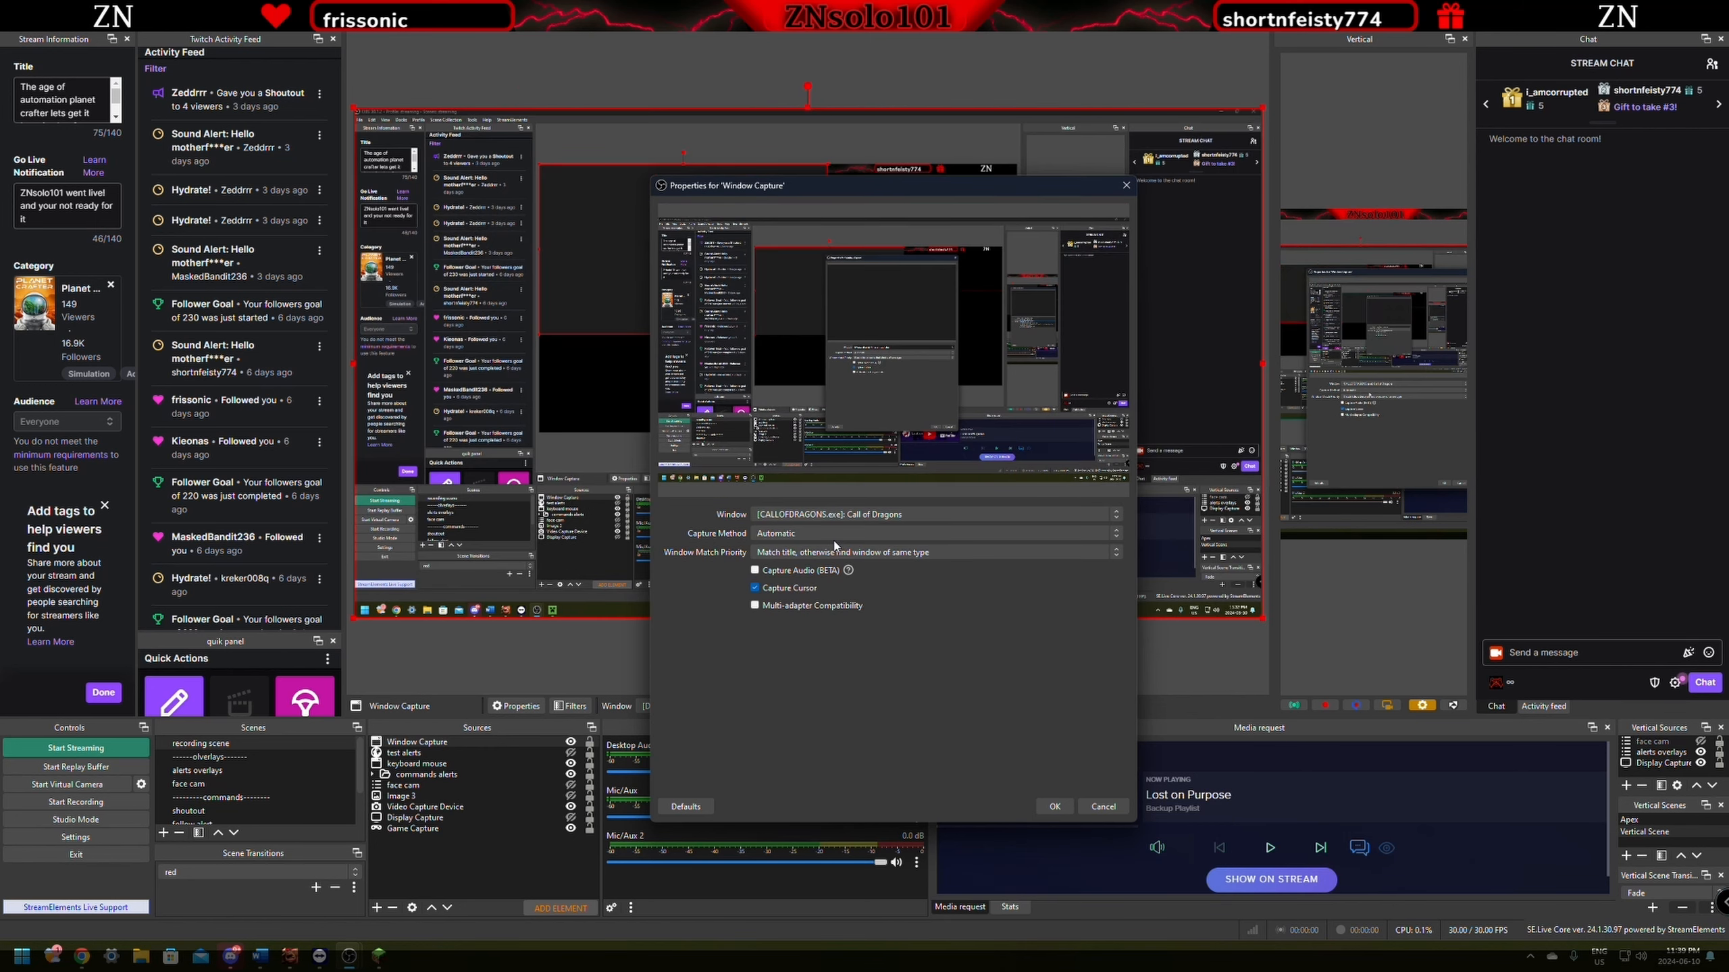
# Try the BitBlt (Windows 7 and up) capture method for the Window Capture source
pyautogui.moveTo(843, 191); pyautogui.dragTo(946, 169)
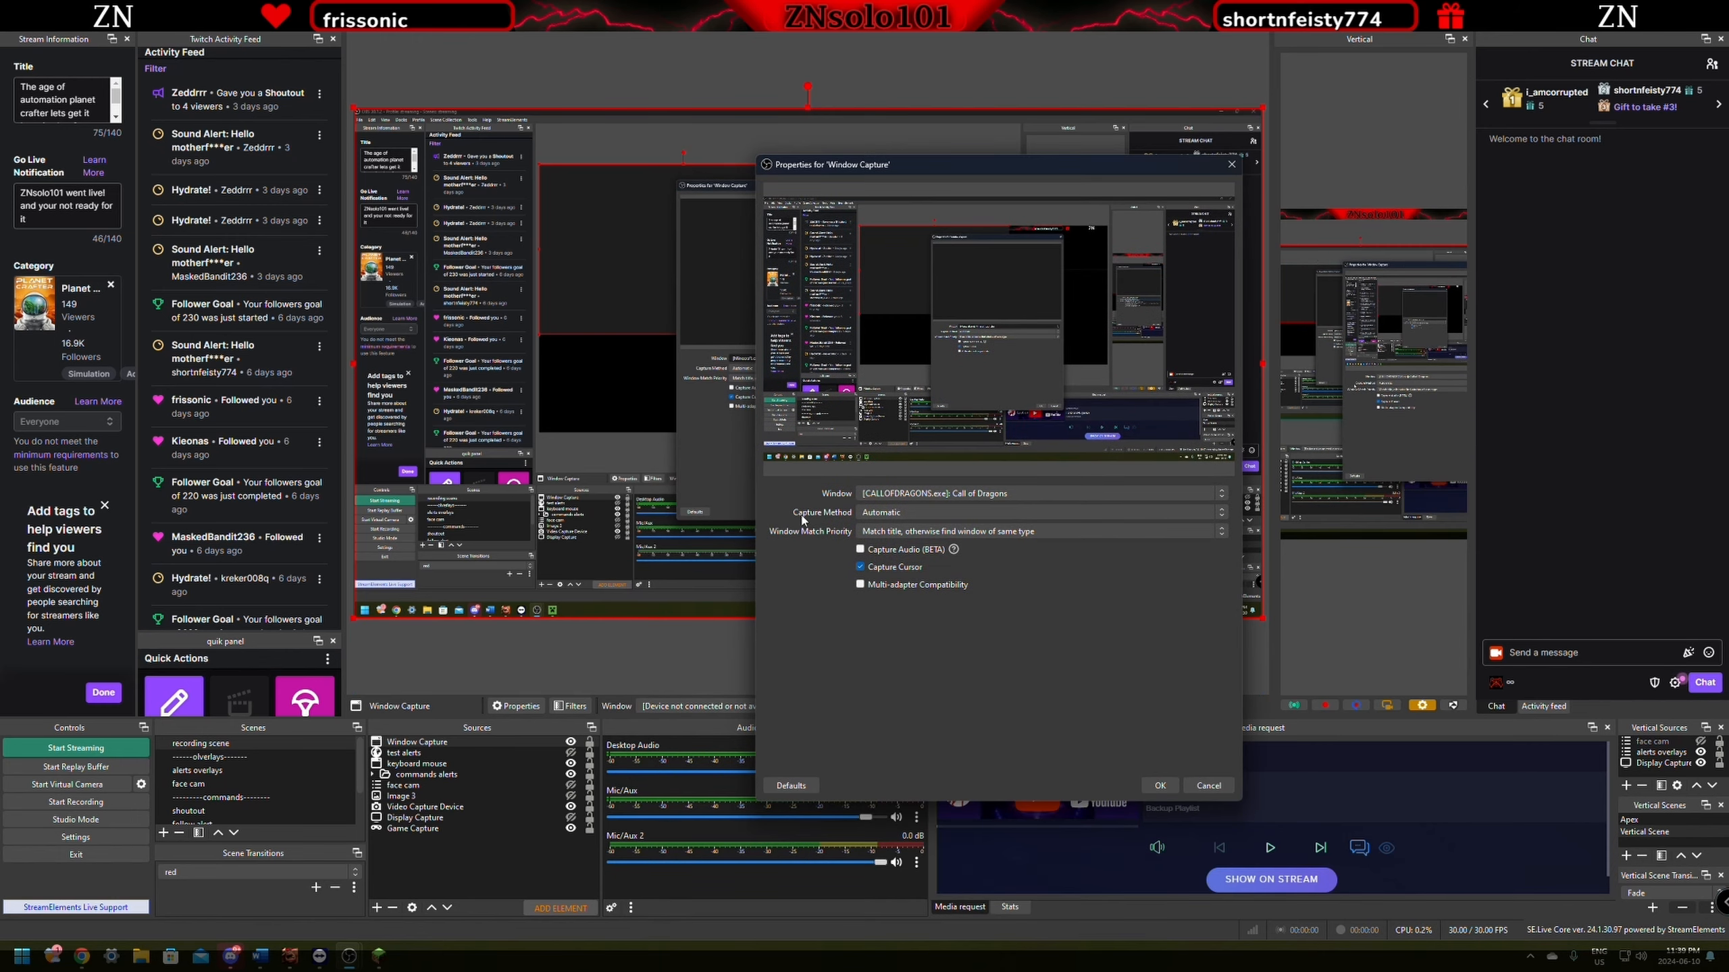
pyautogui.click(883, 515)
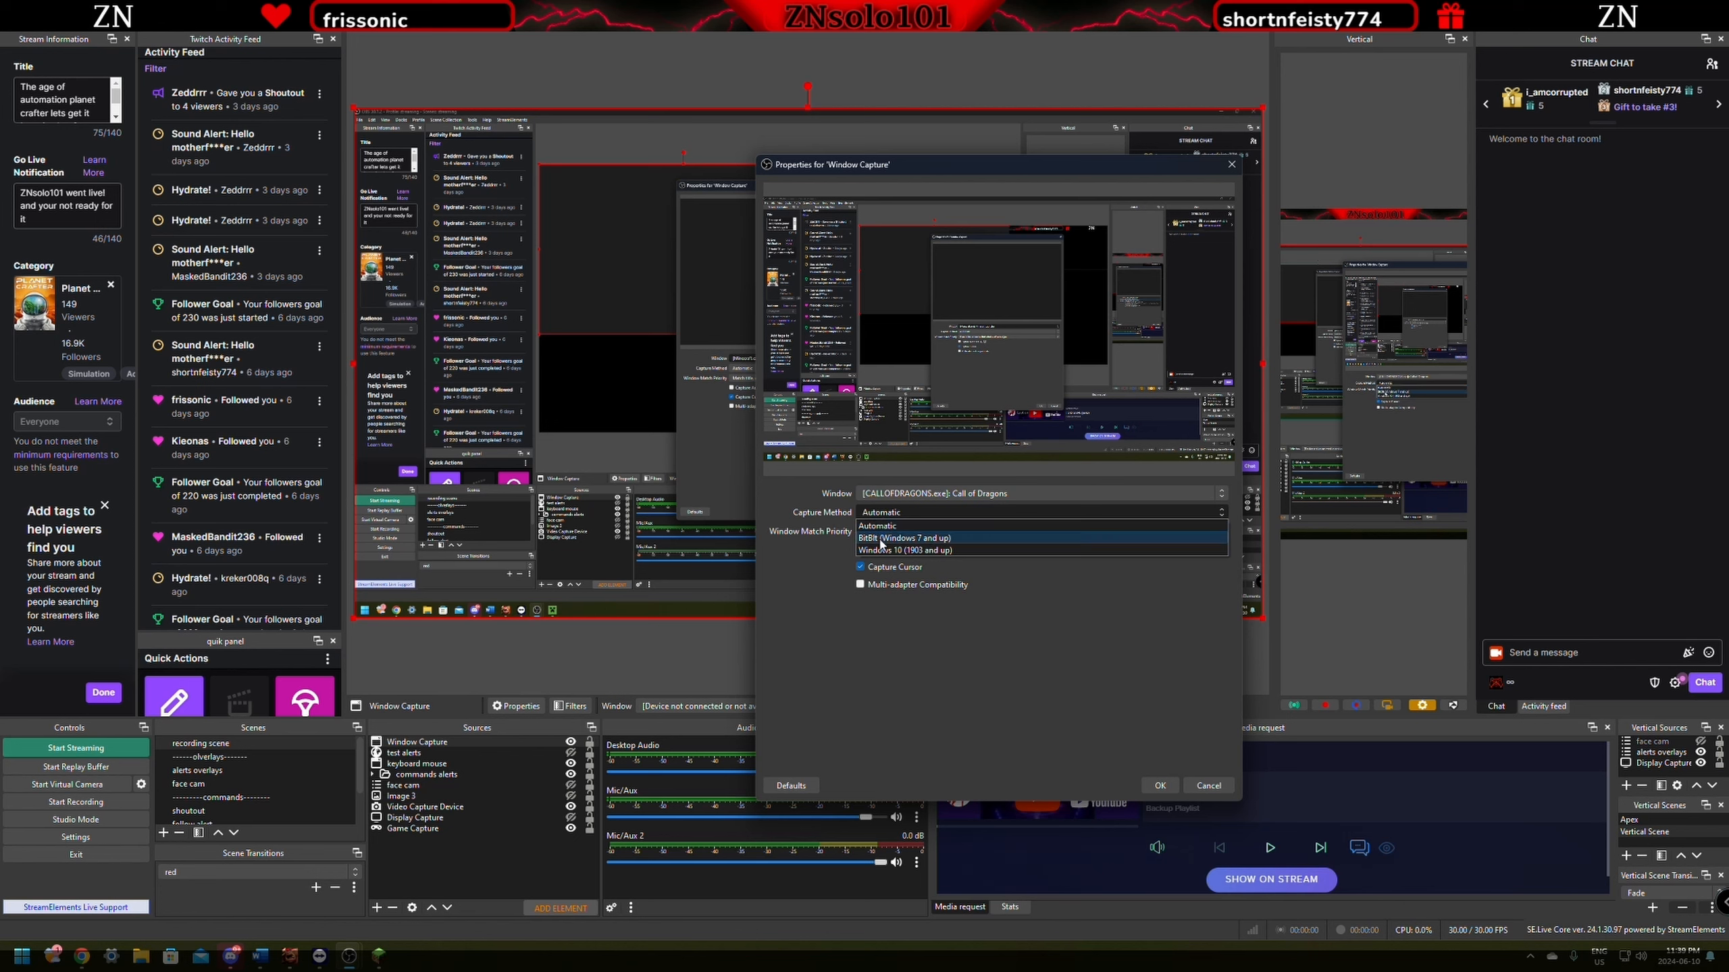
pyautogui.click(880, 538)
# Set the Window Capture source's capture method to Windows 10 (1903 and up) and confirm its properties
pyautogui.click(880, 512)
pyautogui.click(878, 550)
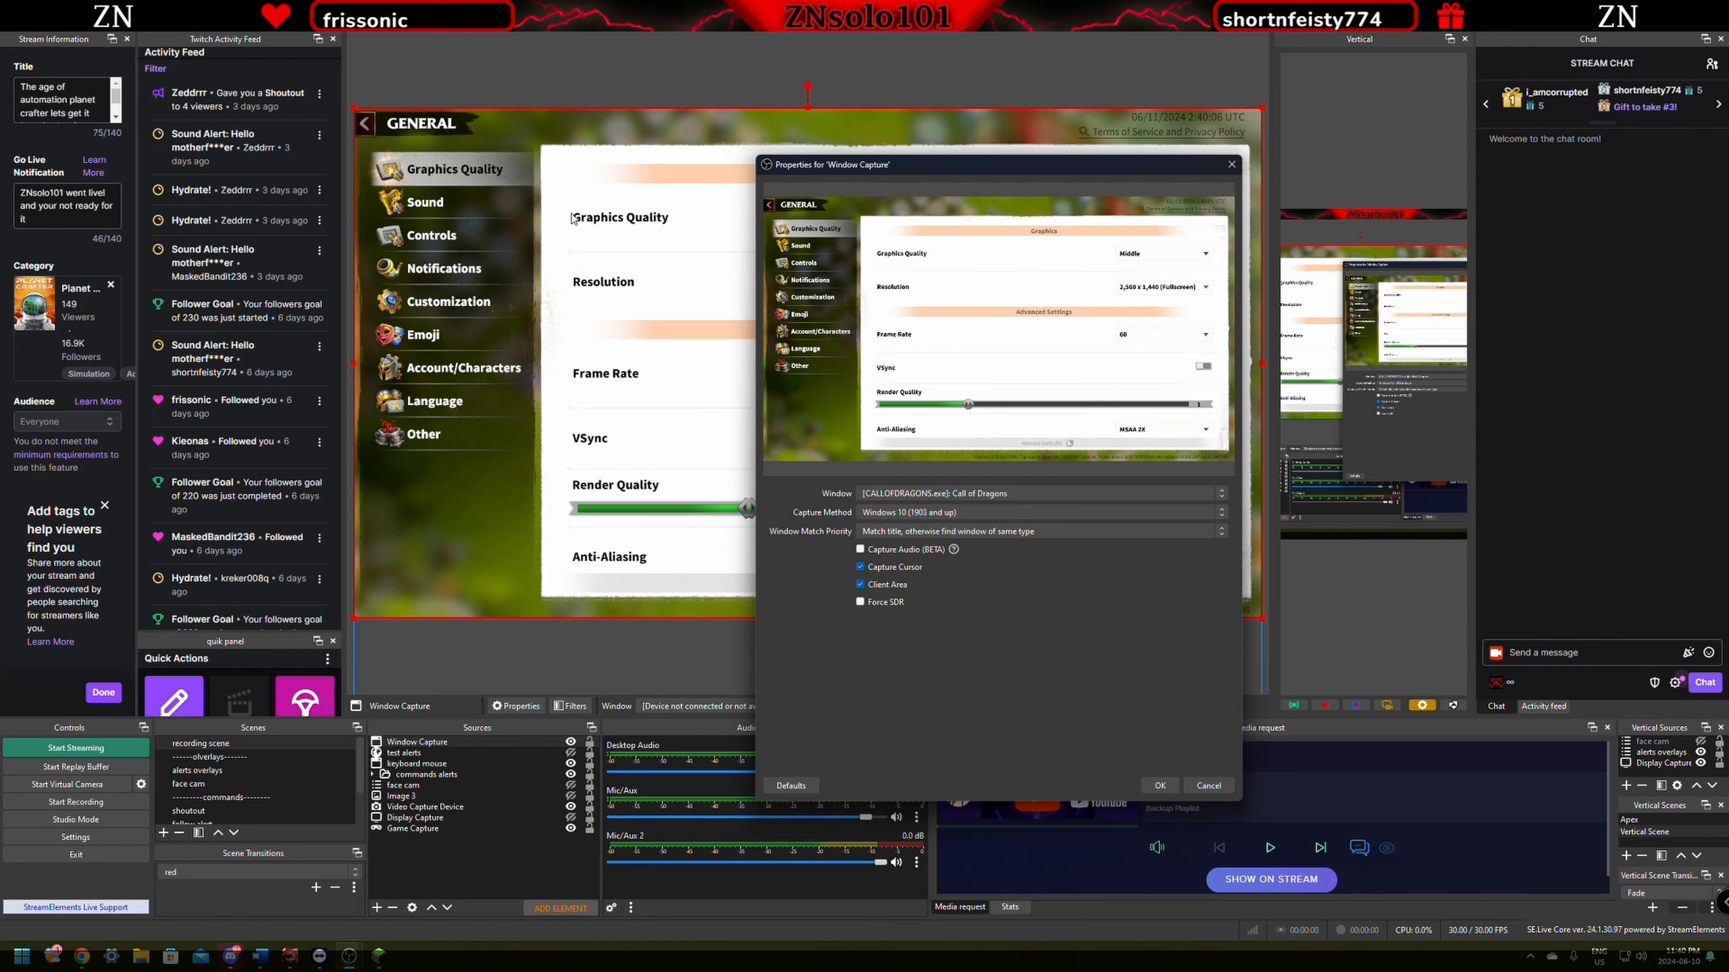
pyautogui.click(886, 518)
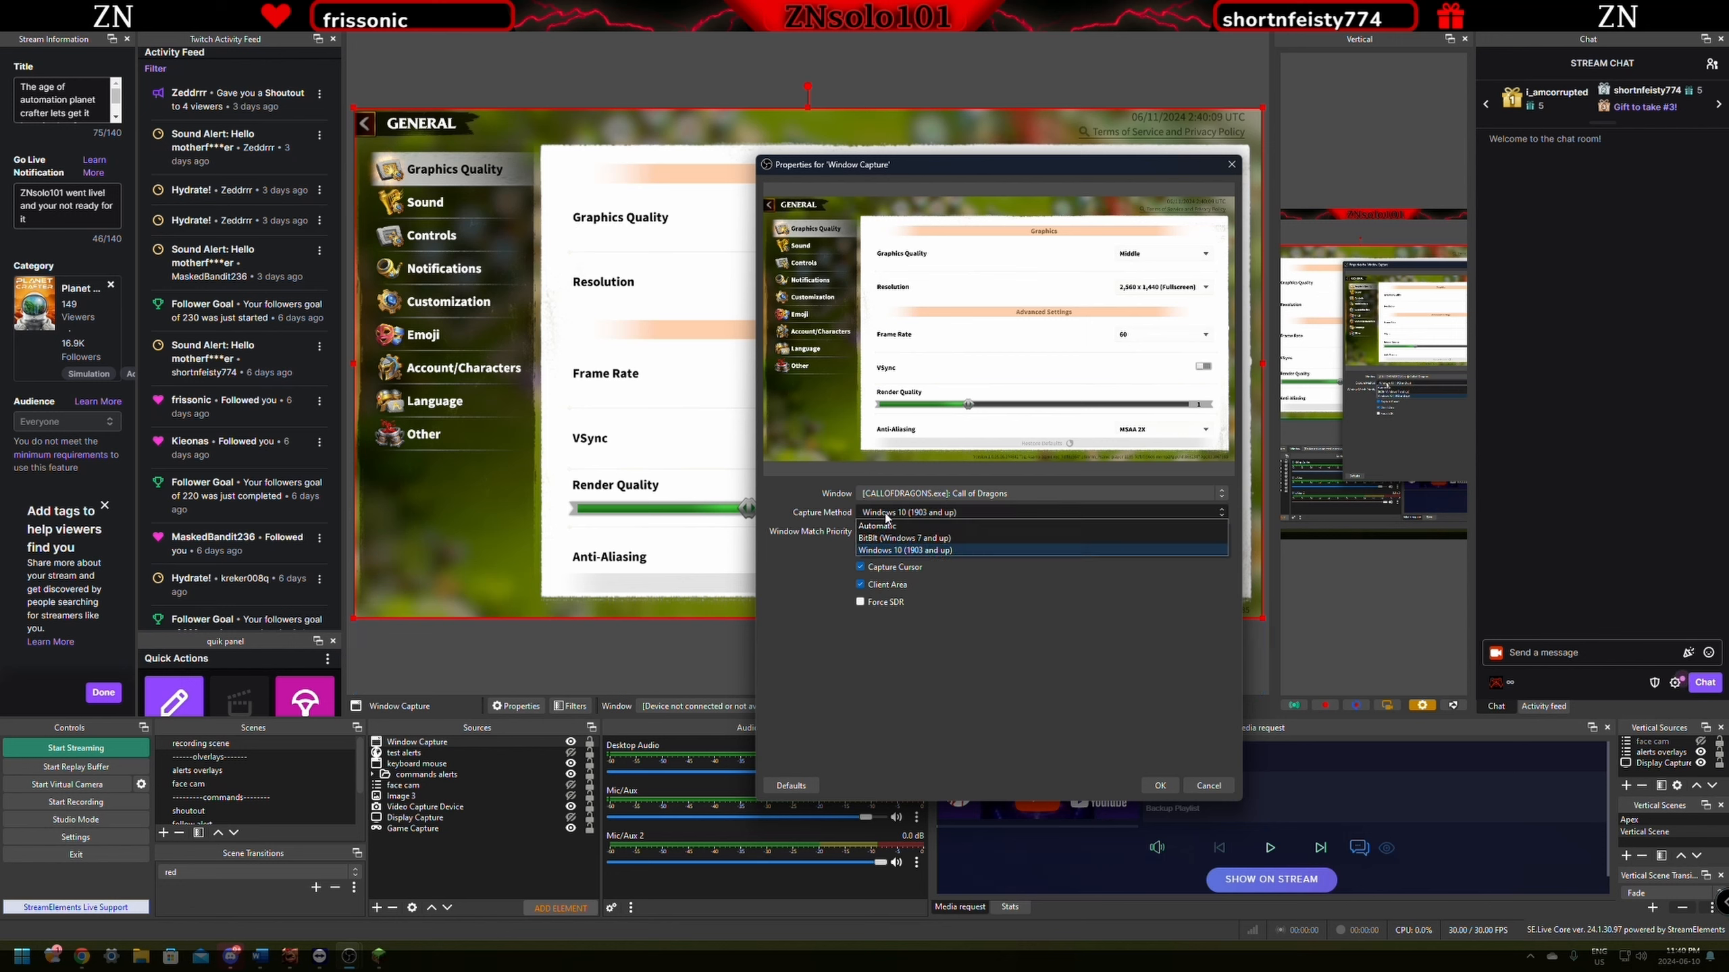
pyautogui.click(906, 551)
pyautogui.click(1160, 786)
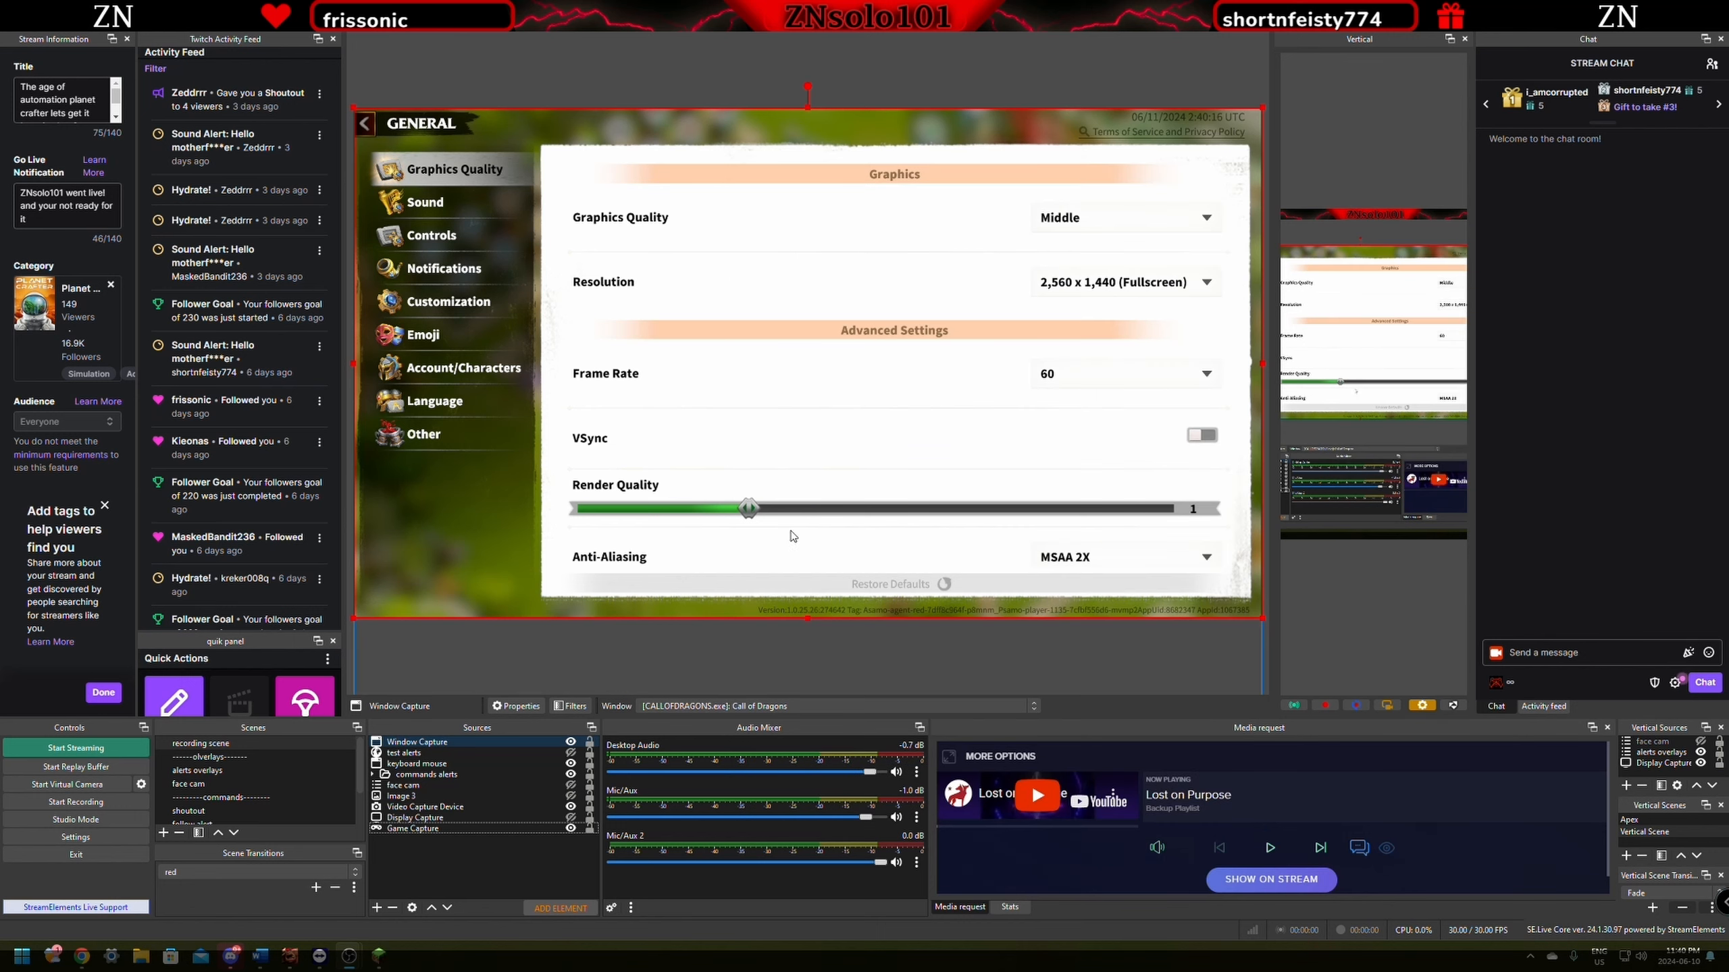